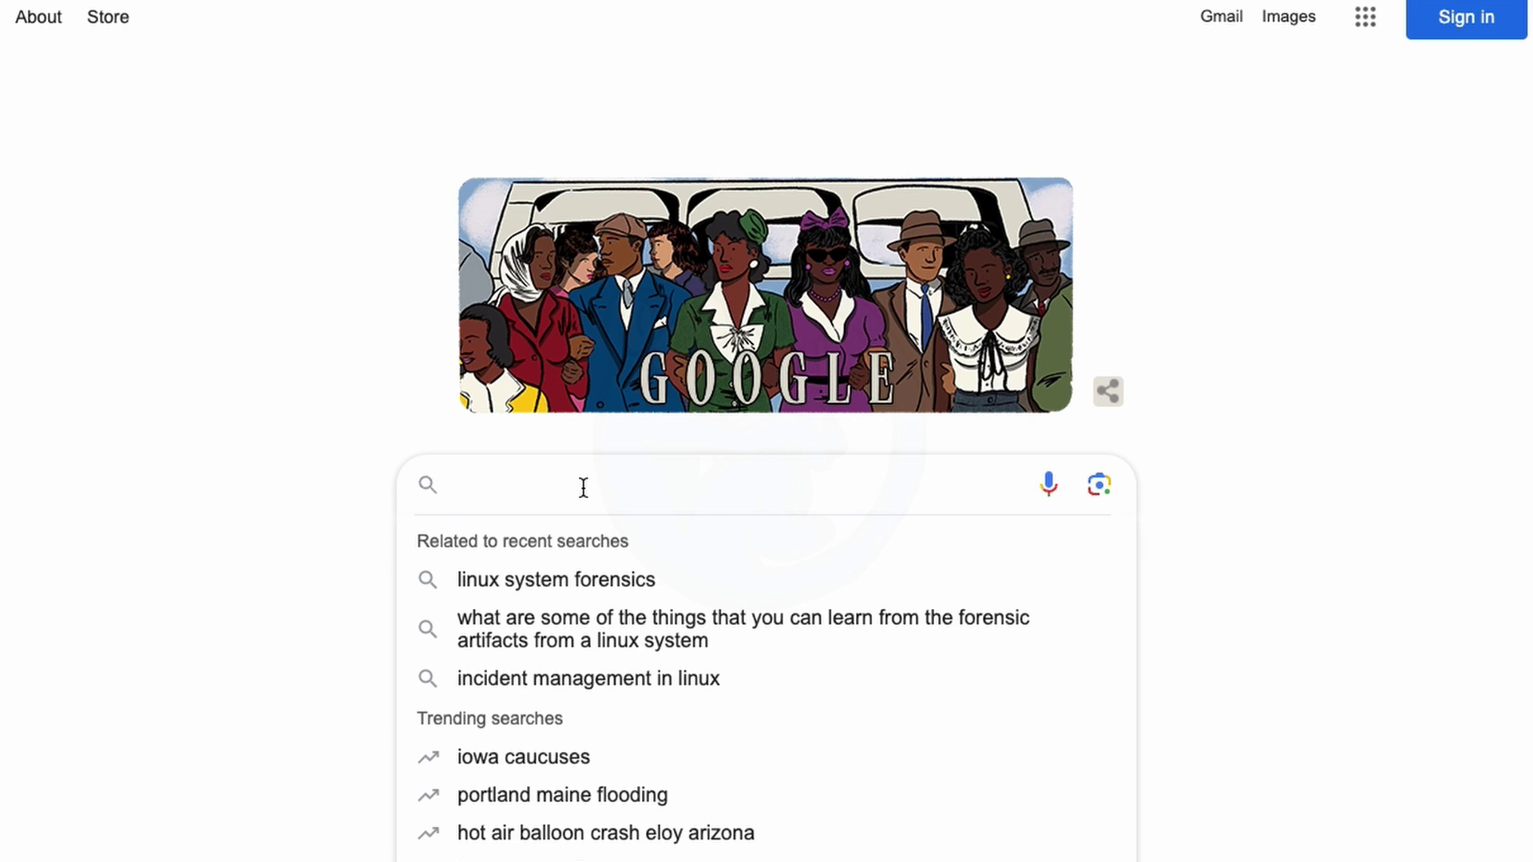
Search for 'linux forensics command line tutorials -CTF' to exclude CTF results.
type("linux ")
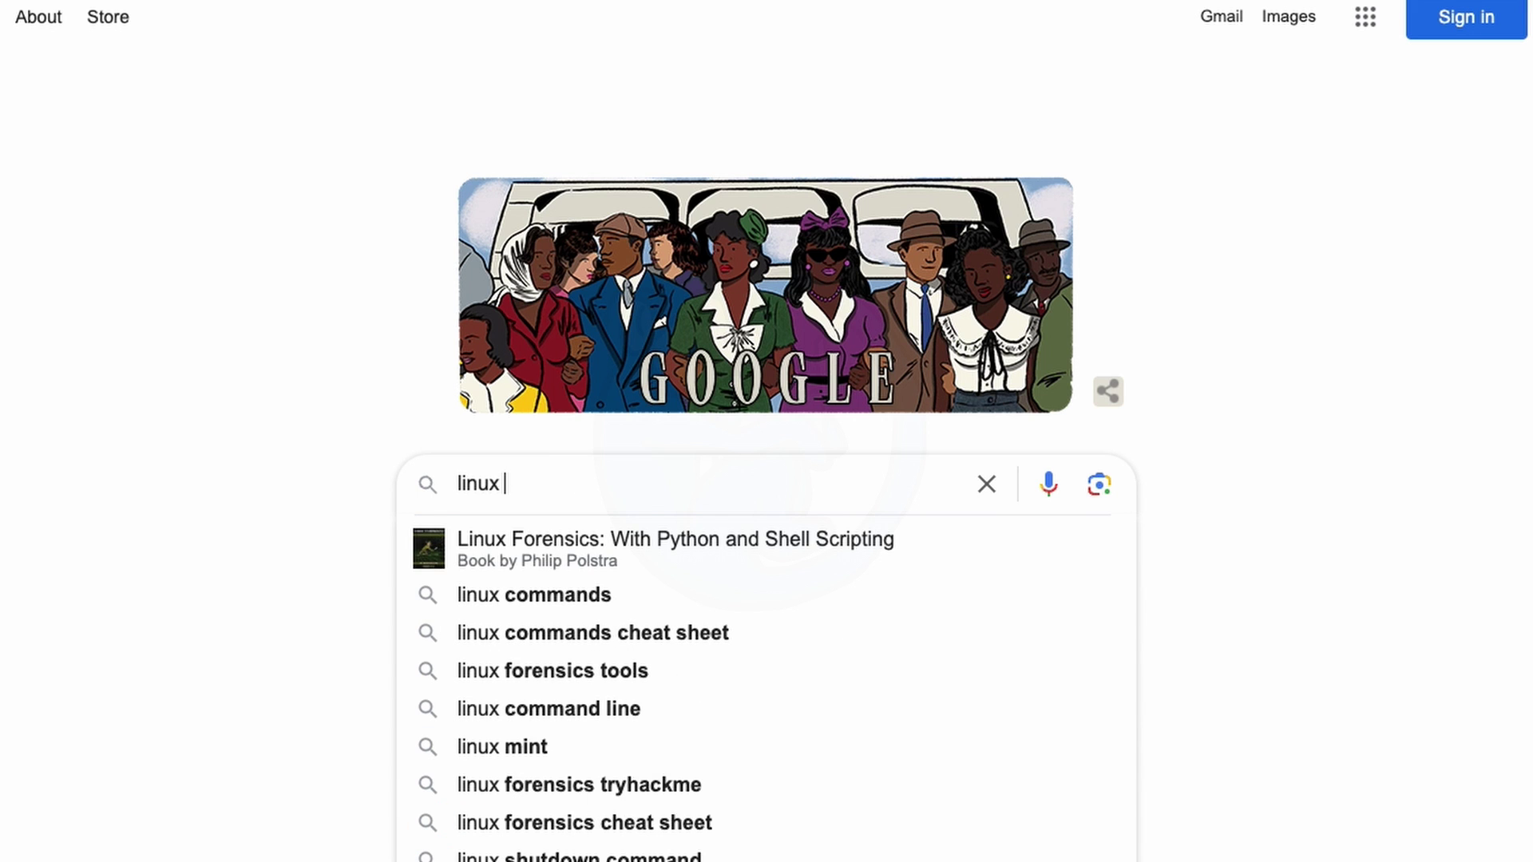
type("forensi")
key("BackSpace")
type("sics comm")
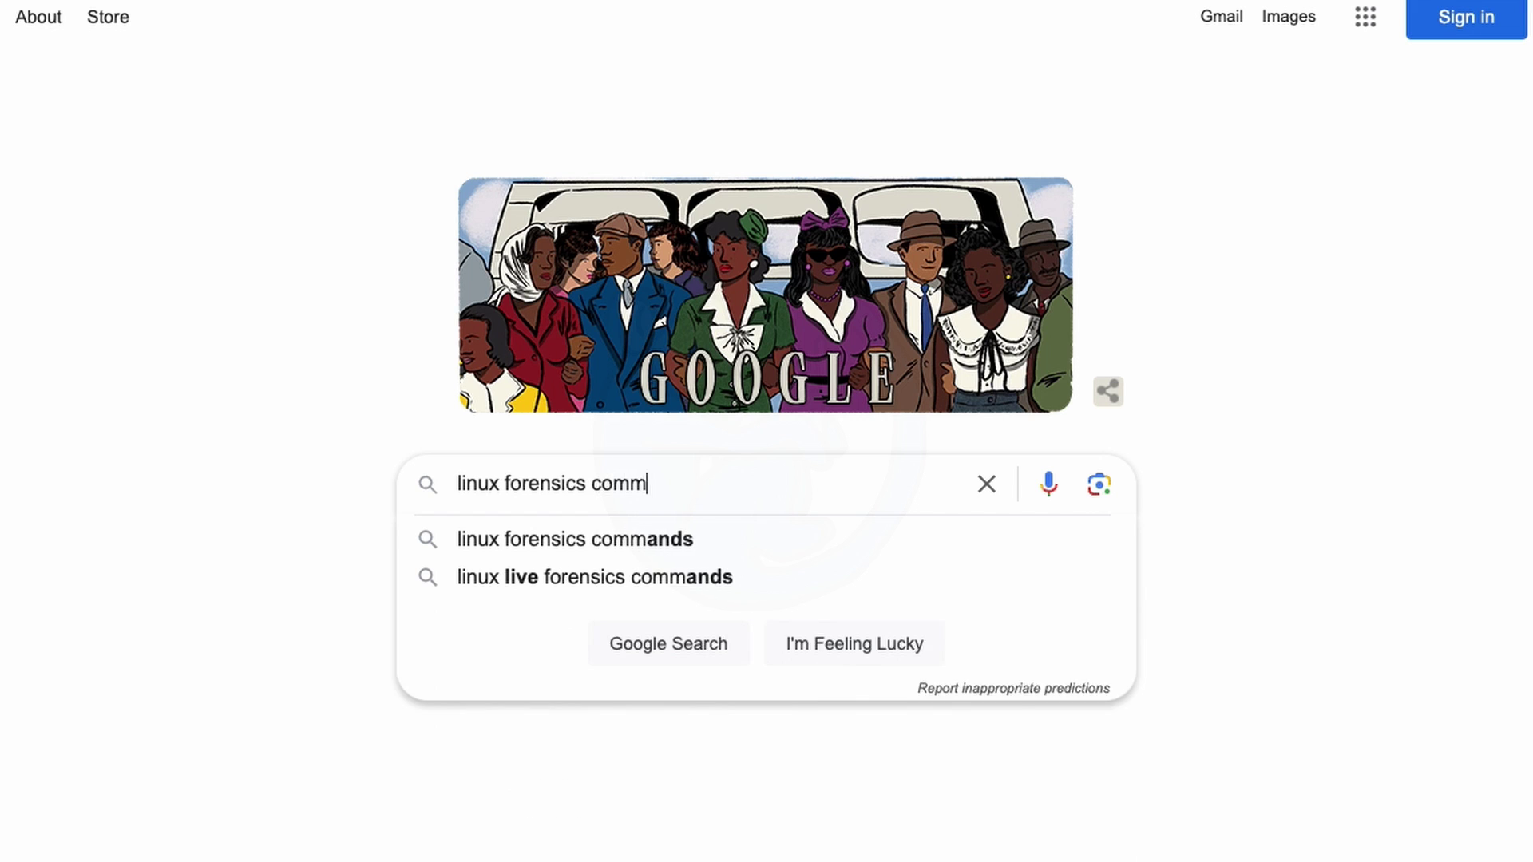
type("and line tut")
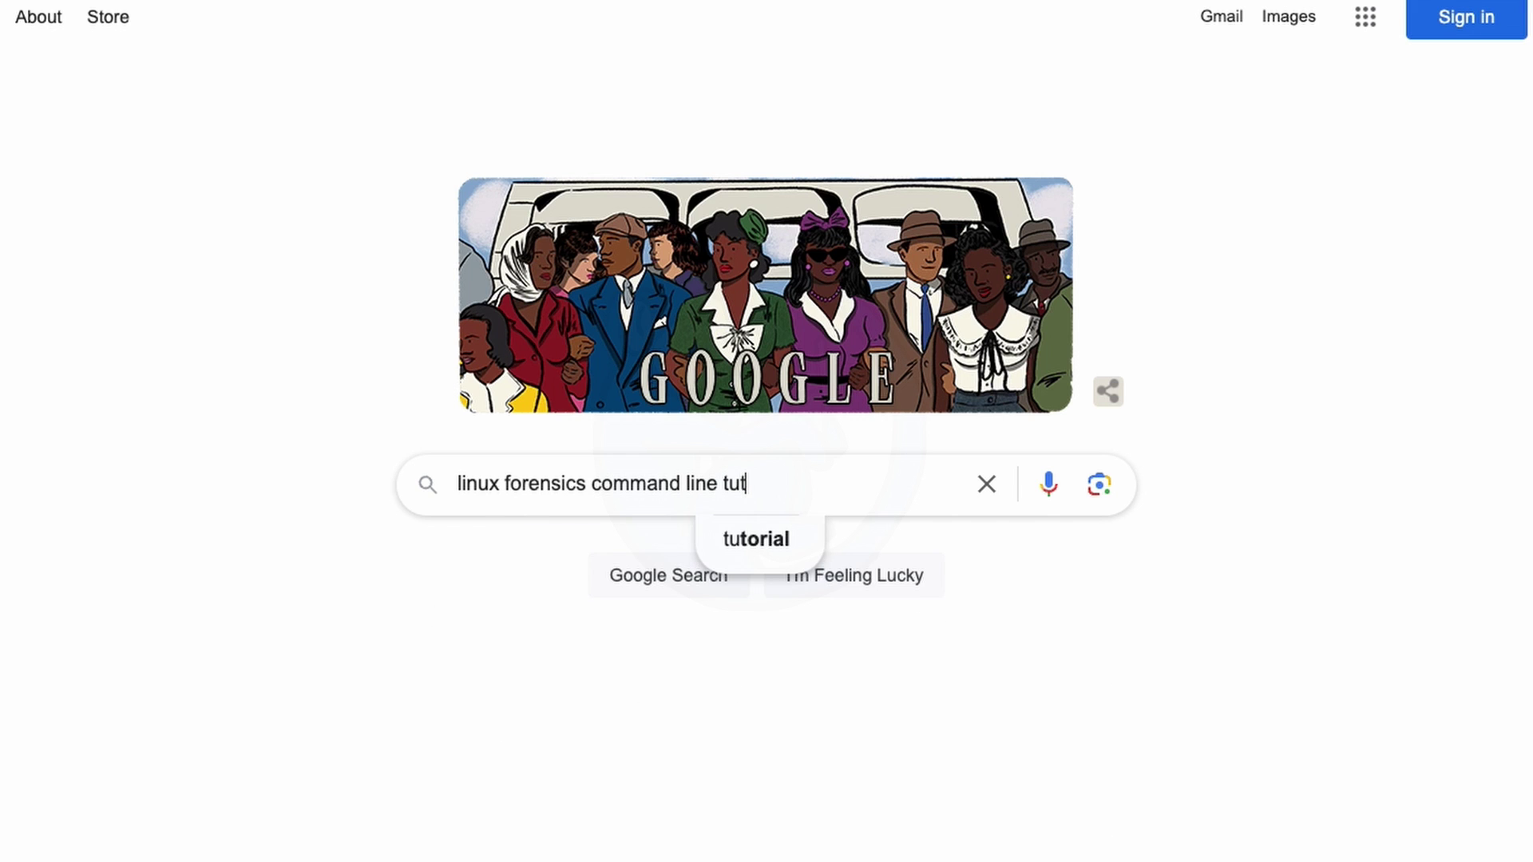
type("orials -CTF")
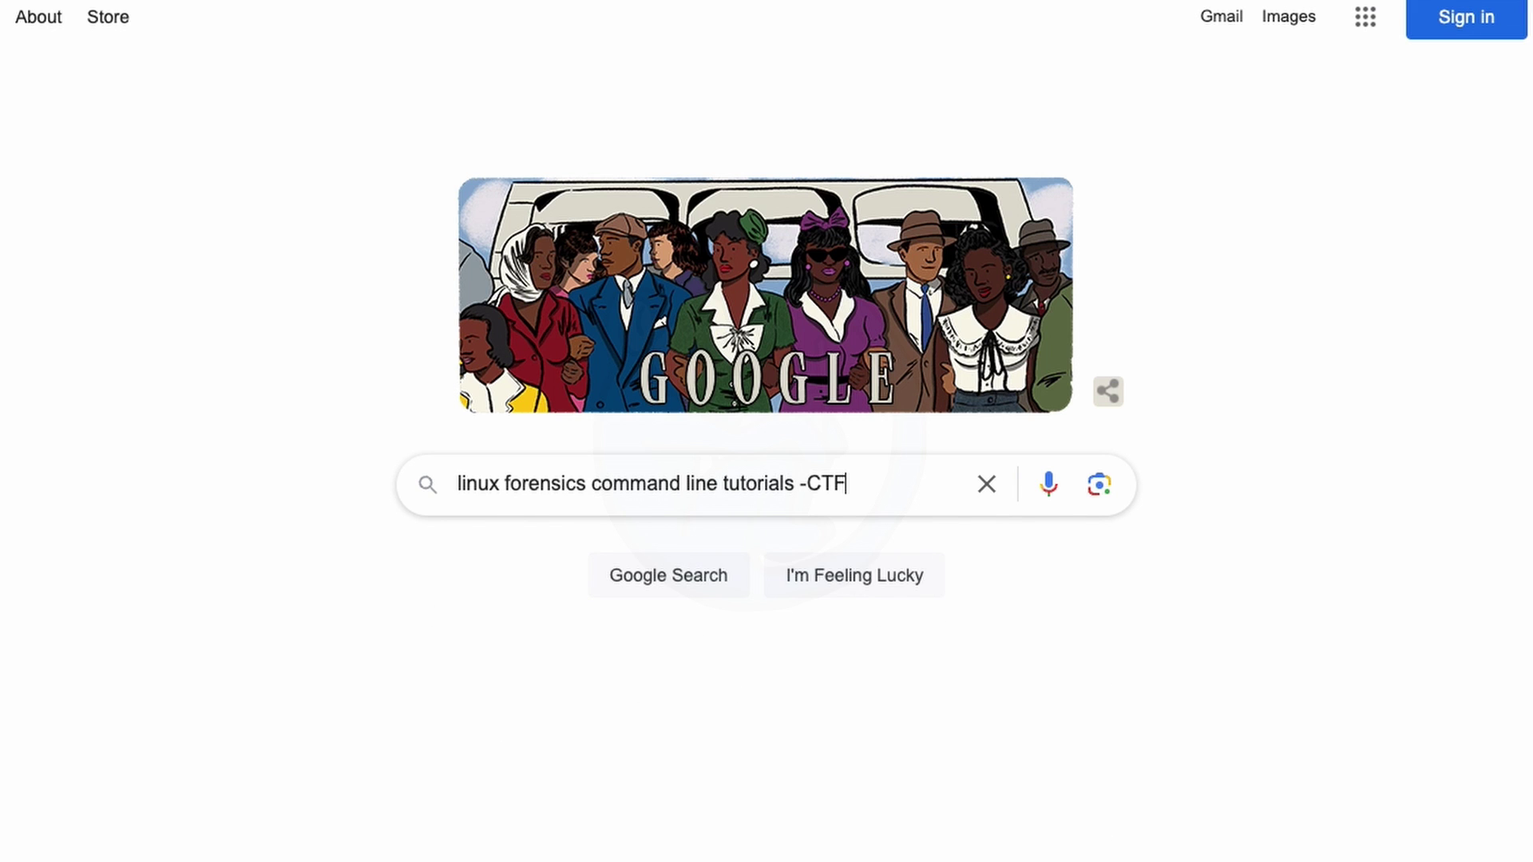
key("Return")
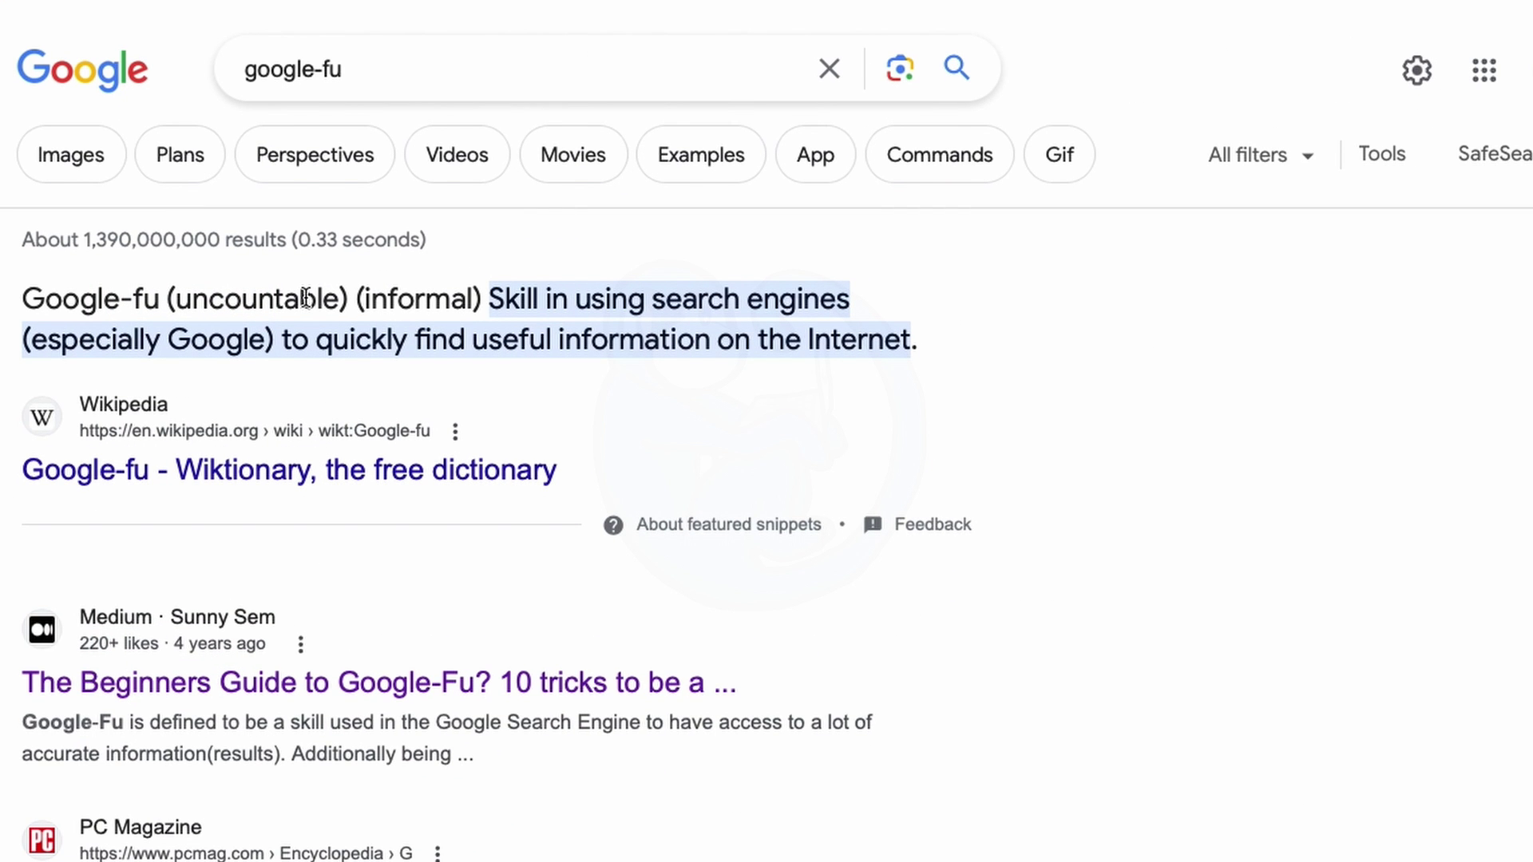
Open the Wiktionary definition of Google-fu from the results.
left_click(233, 469)
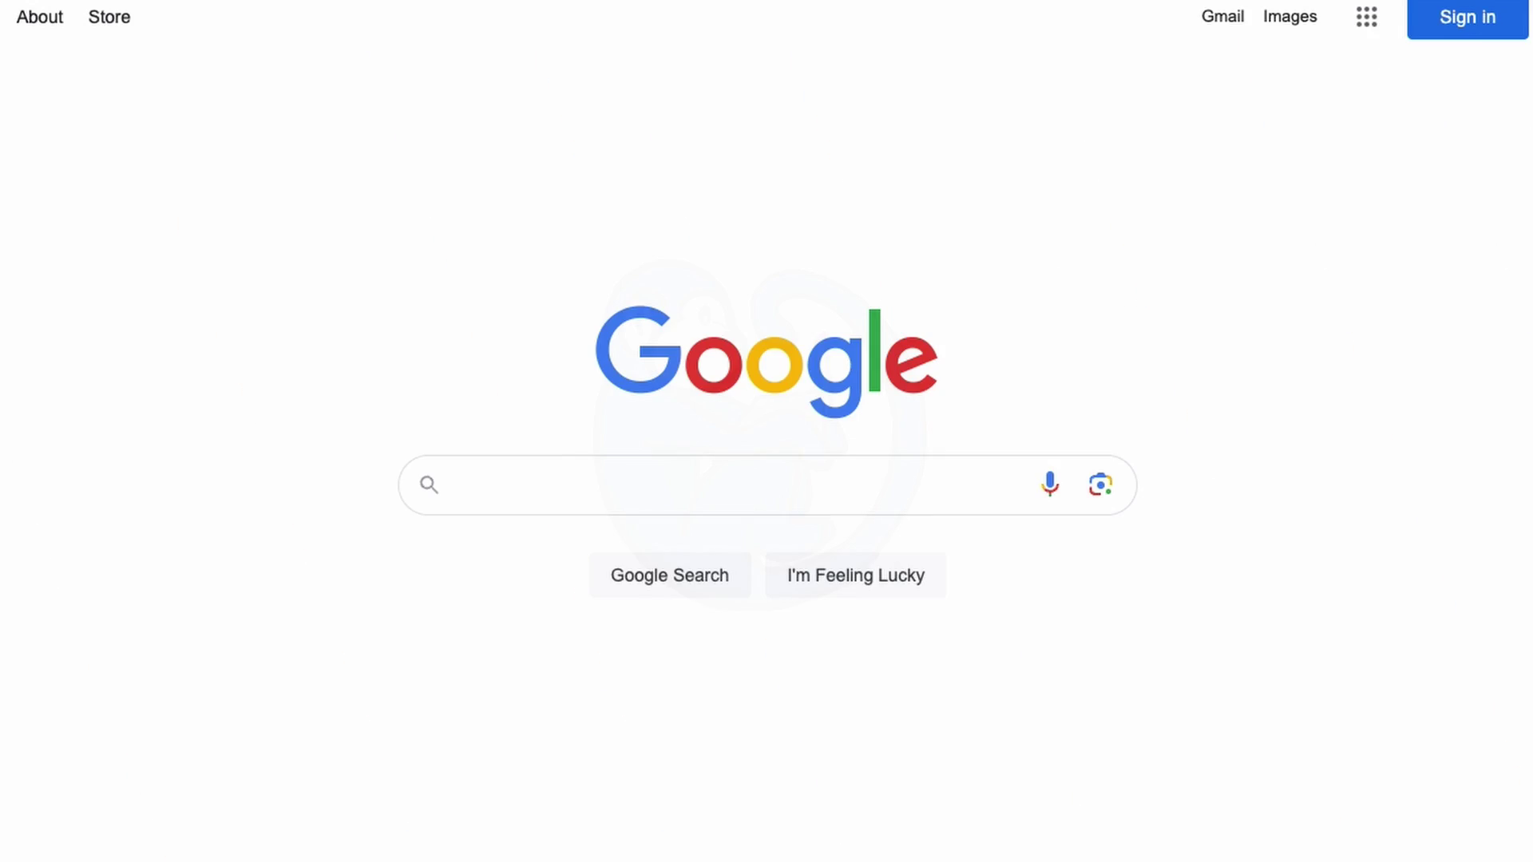
Search for 'Linux forensics' from the Google home page.
left_click(673, 500)
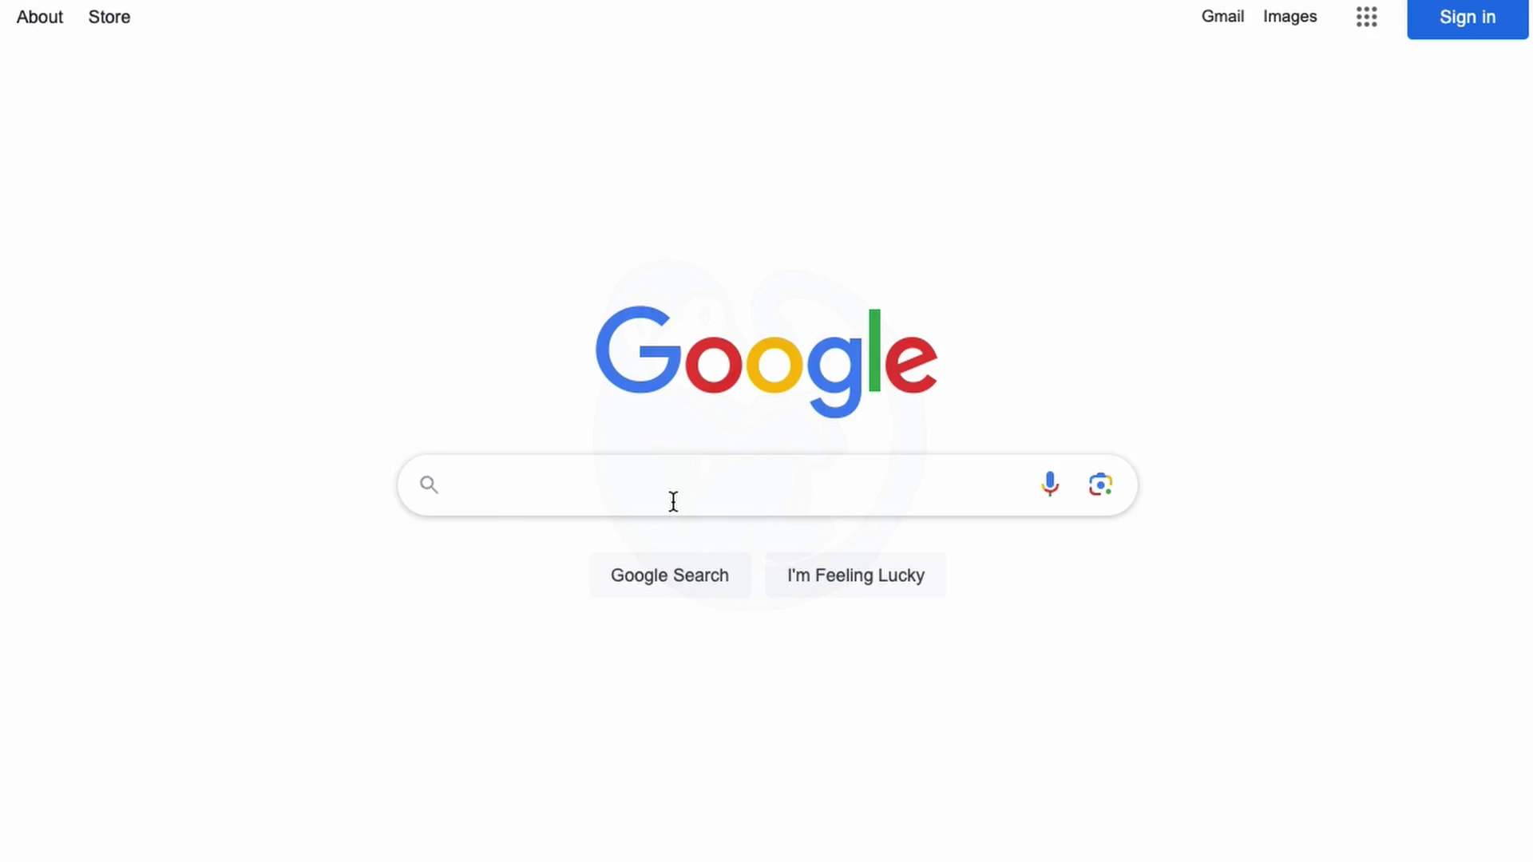
type("Linux forensics")
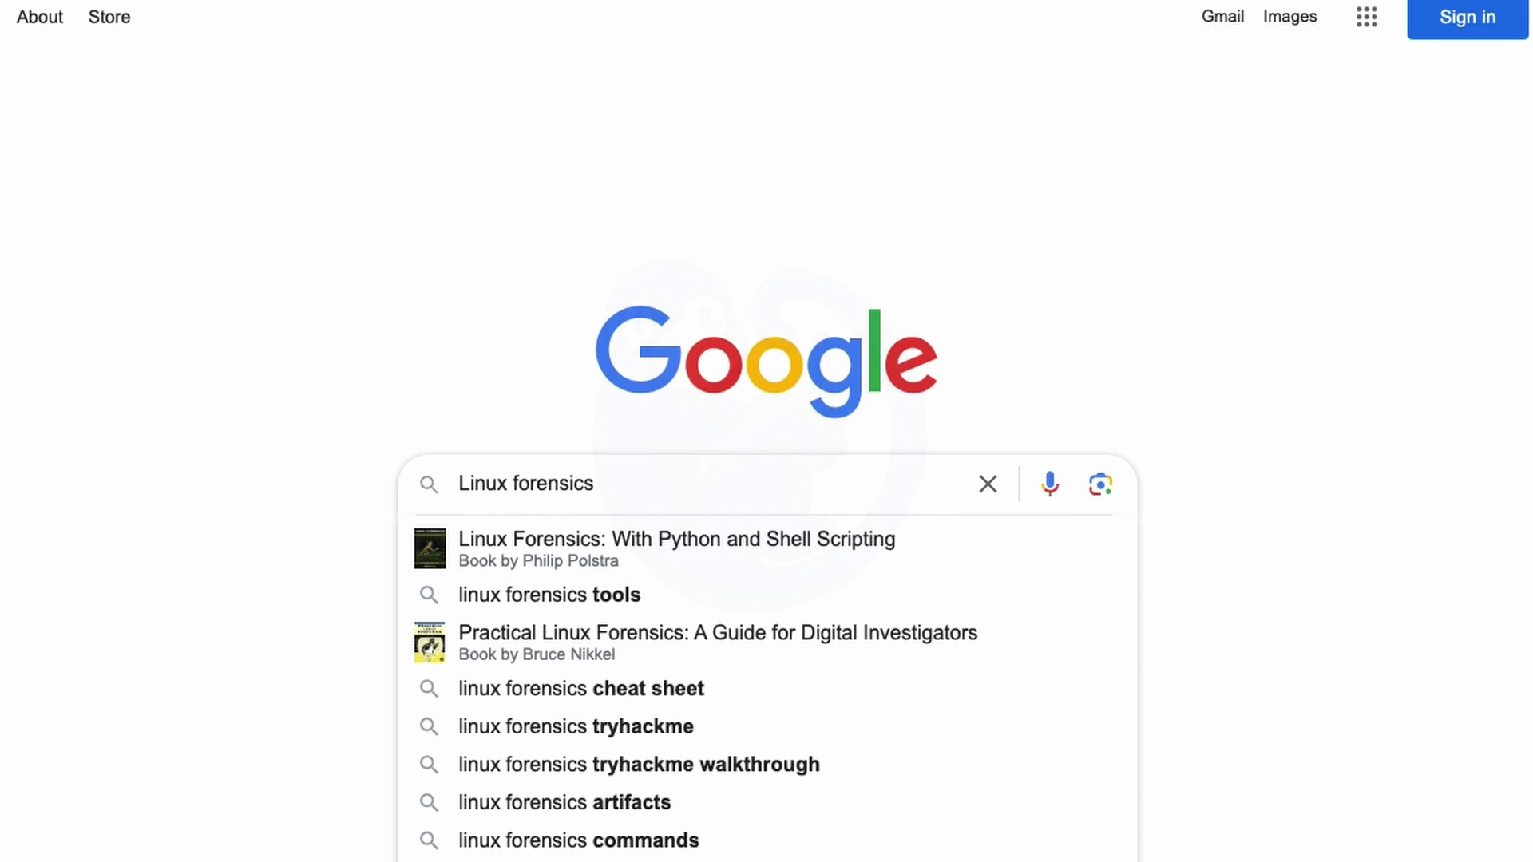
key("Return")
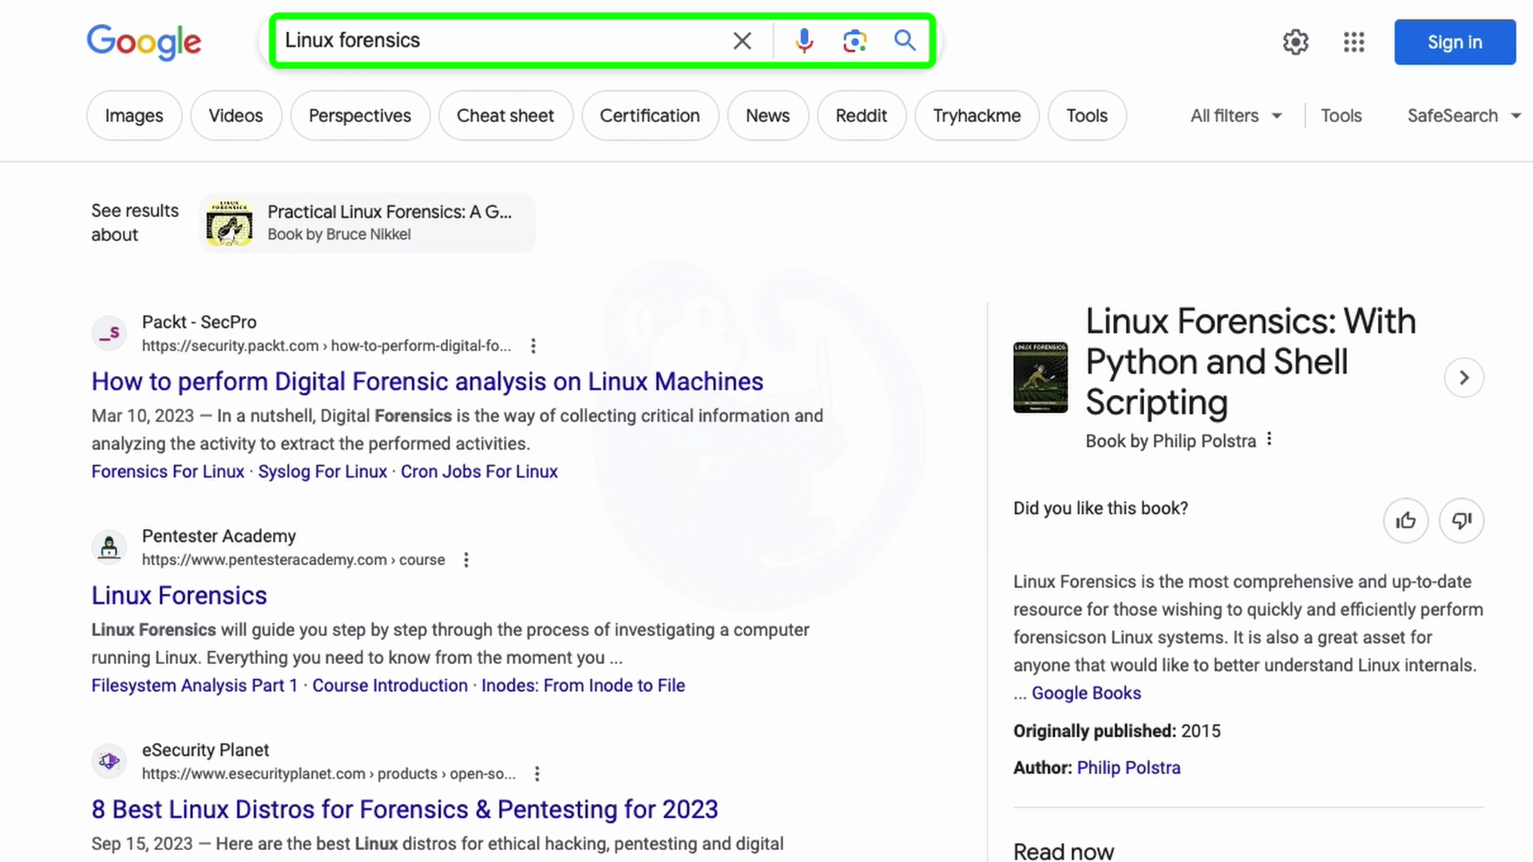
Rerun the search as 'linux FoRenSics' to compare mixed-case results.
left_click(507, 43)
type("linux FoRenSics")
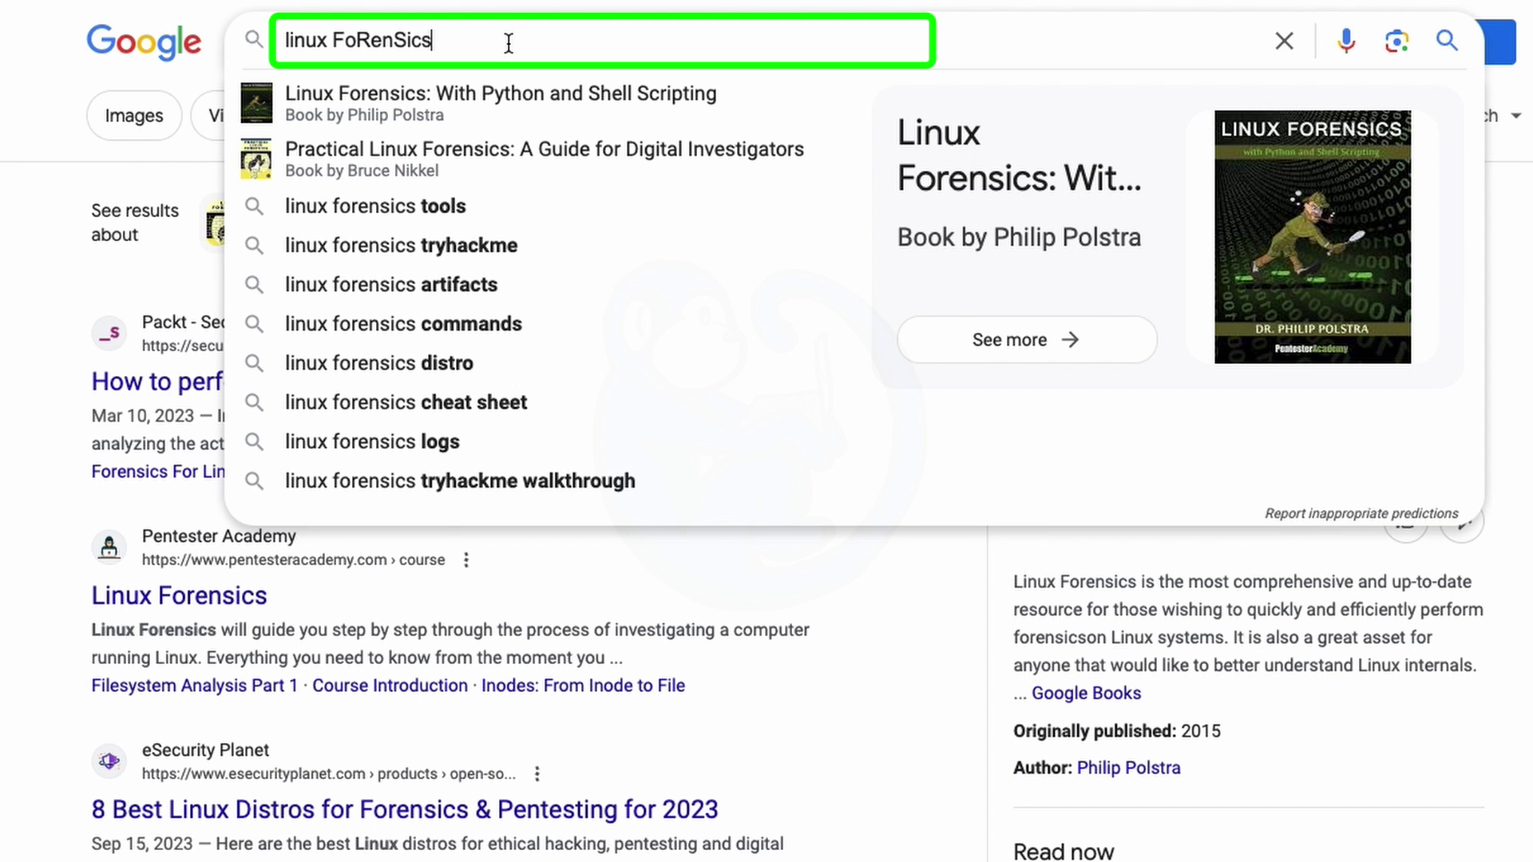
key("Return")
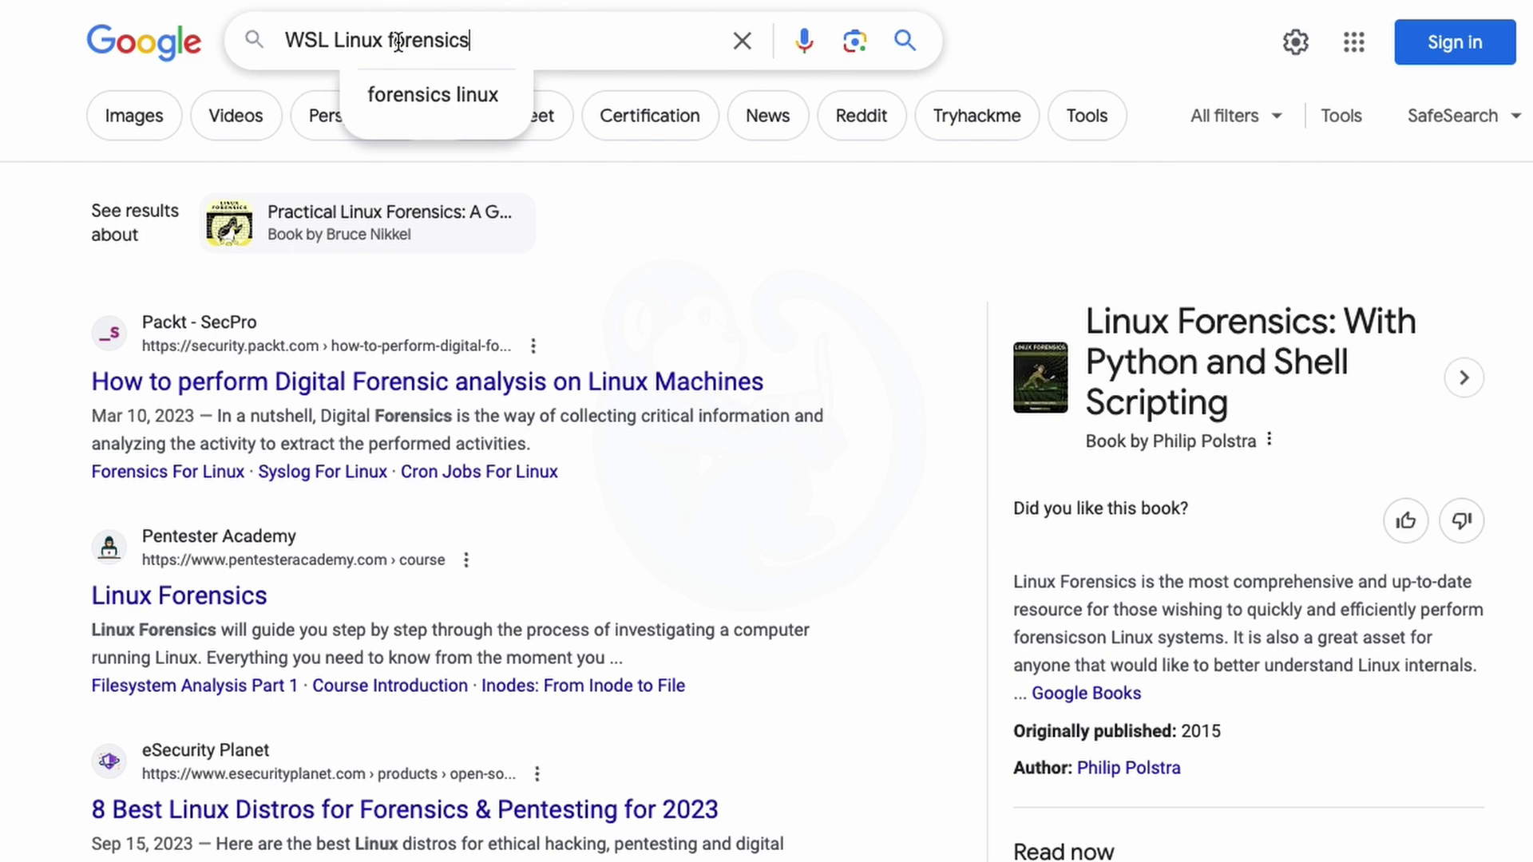
Search 'WSL Linux forensics', then move Linux to the end and search 'WSL forensics Linux'.
key("Return")
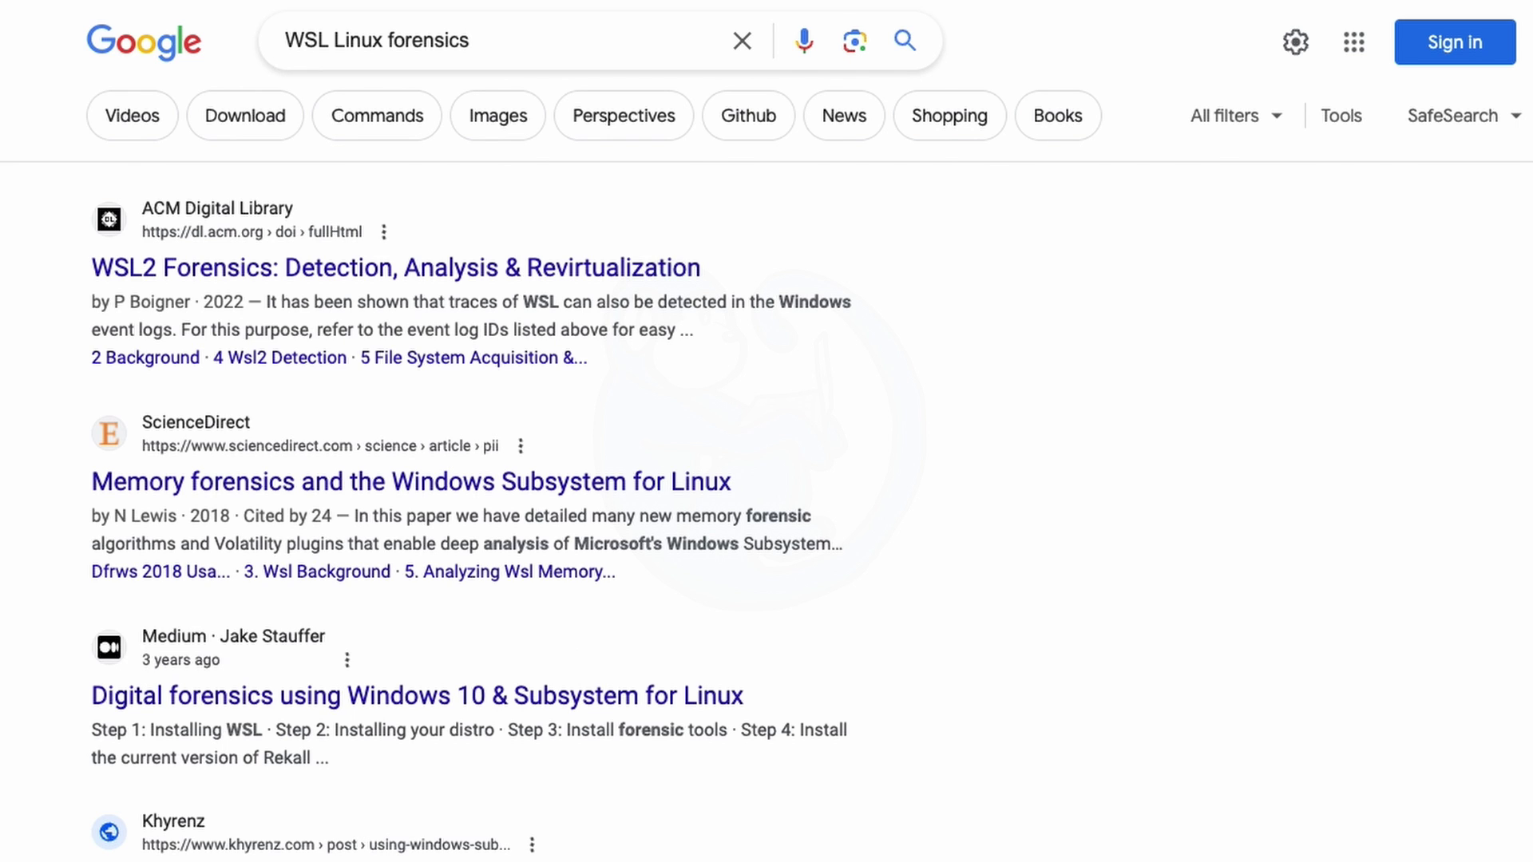
double_click(361, 40)
key("ctrl+x")
left_click(445, 38)
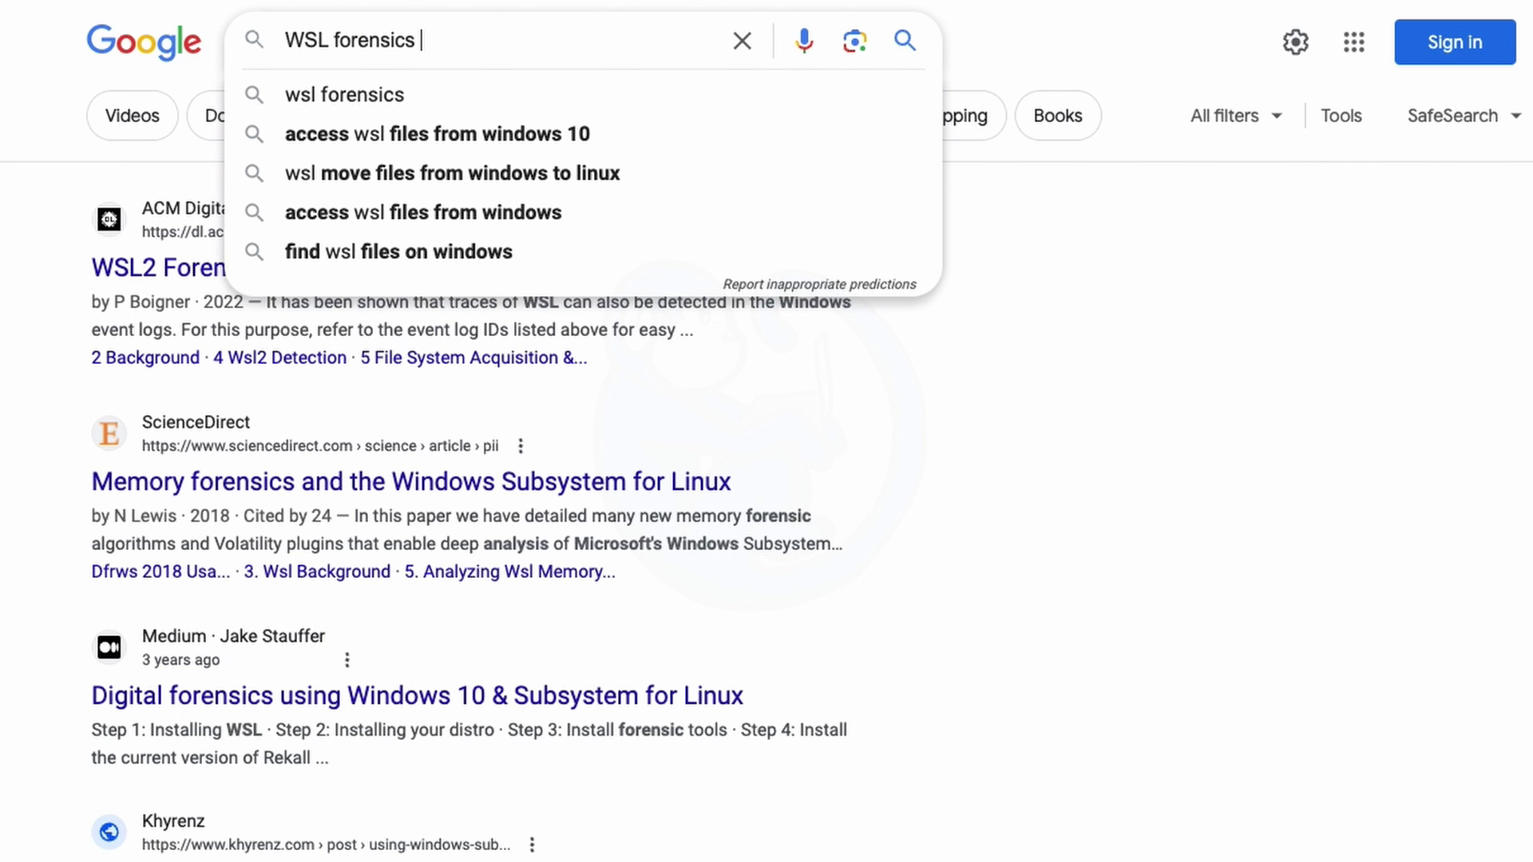
key("ctrl+v")
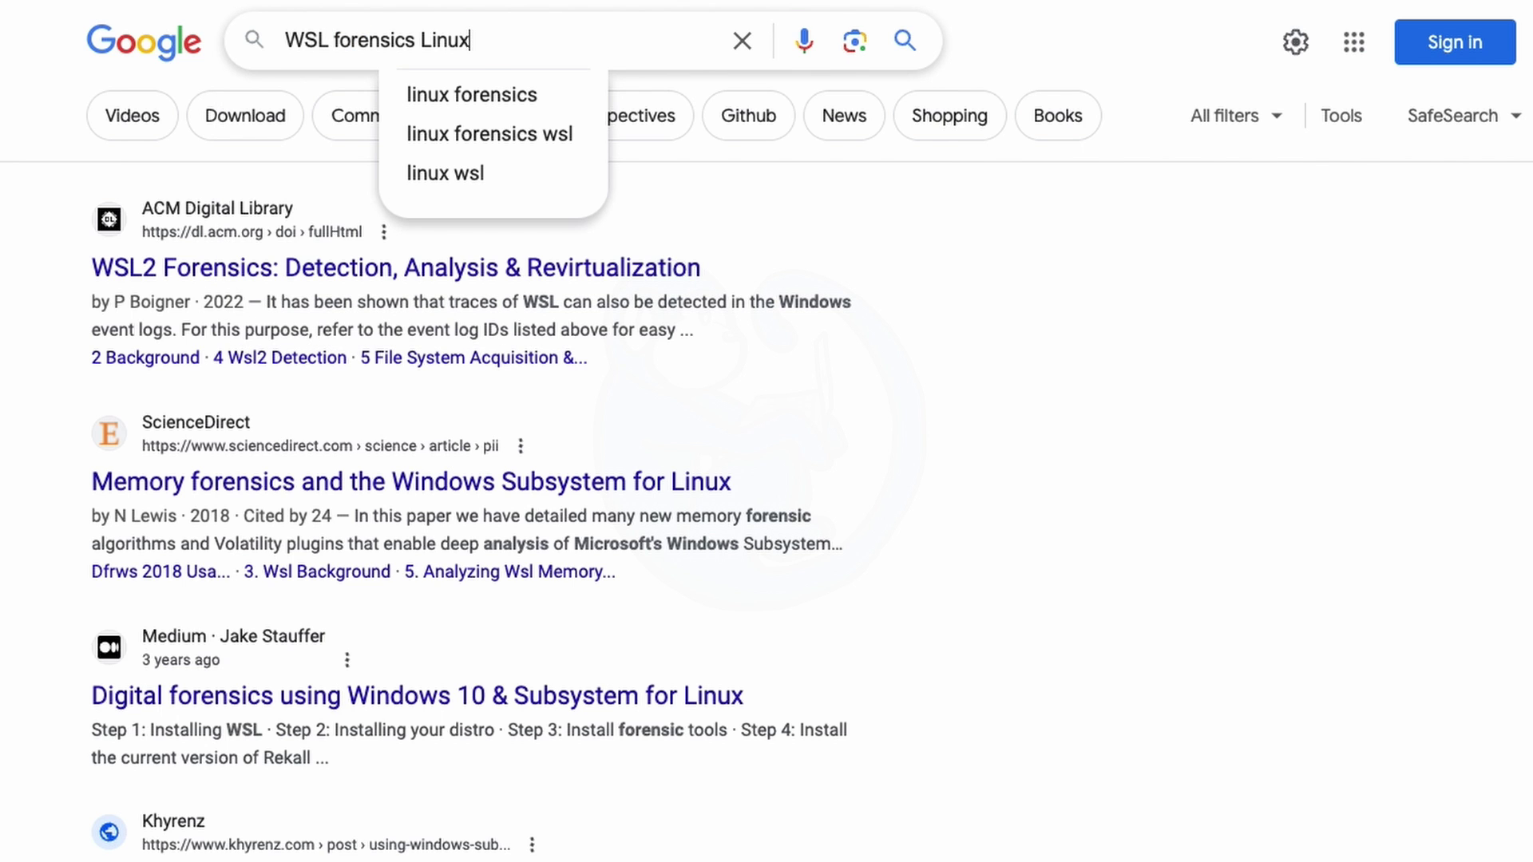
key("Return")
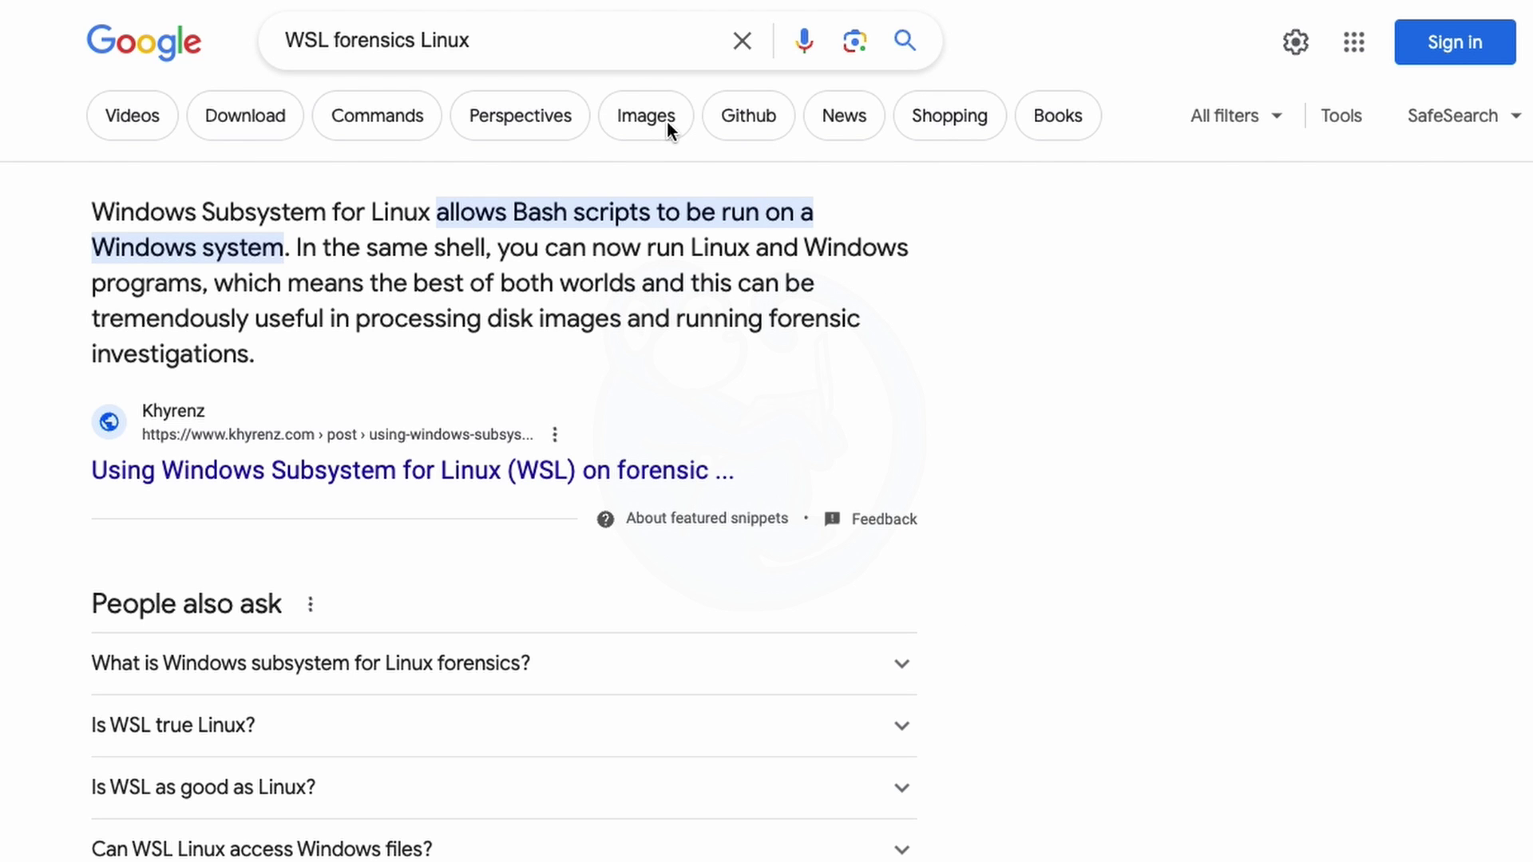
Replace the query with 'Linux memory dump' and search.
left_click(550, 36)
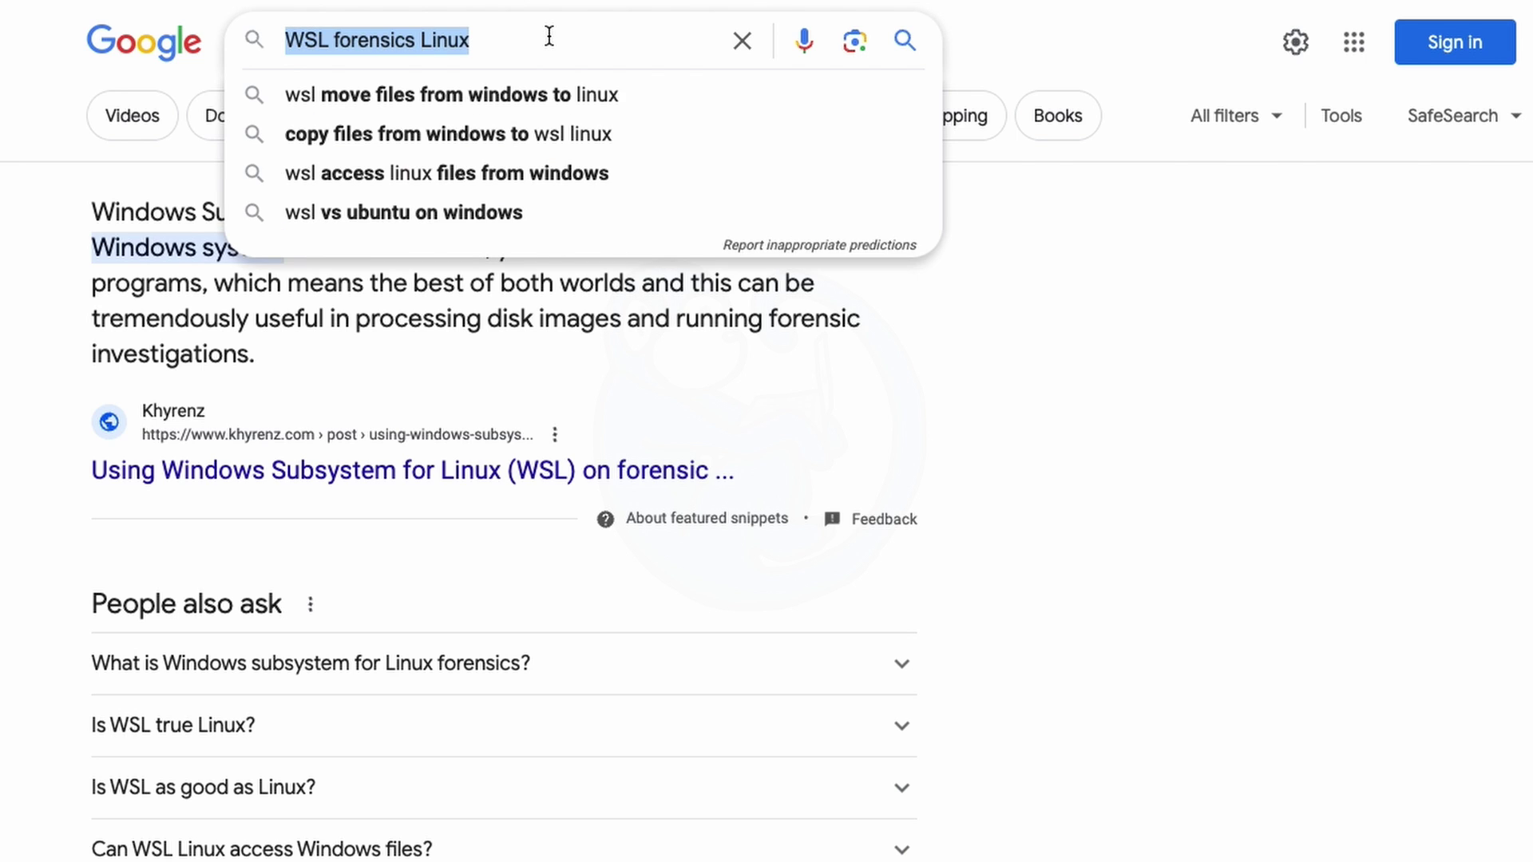
key("ctrl+v")
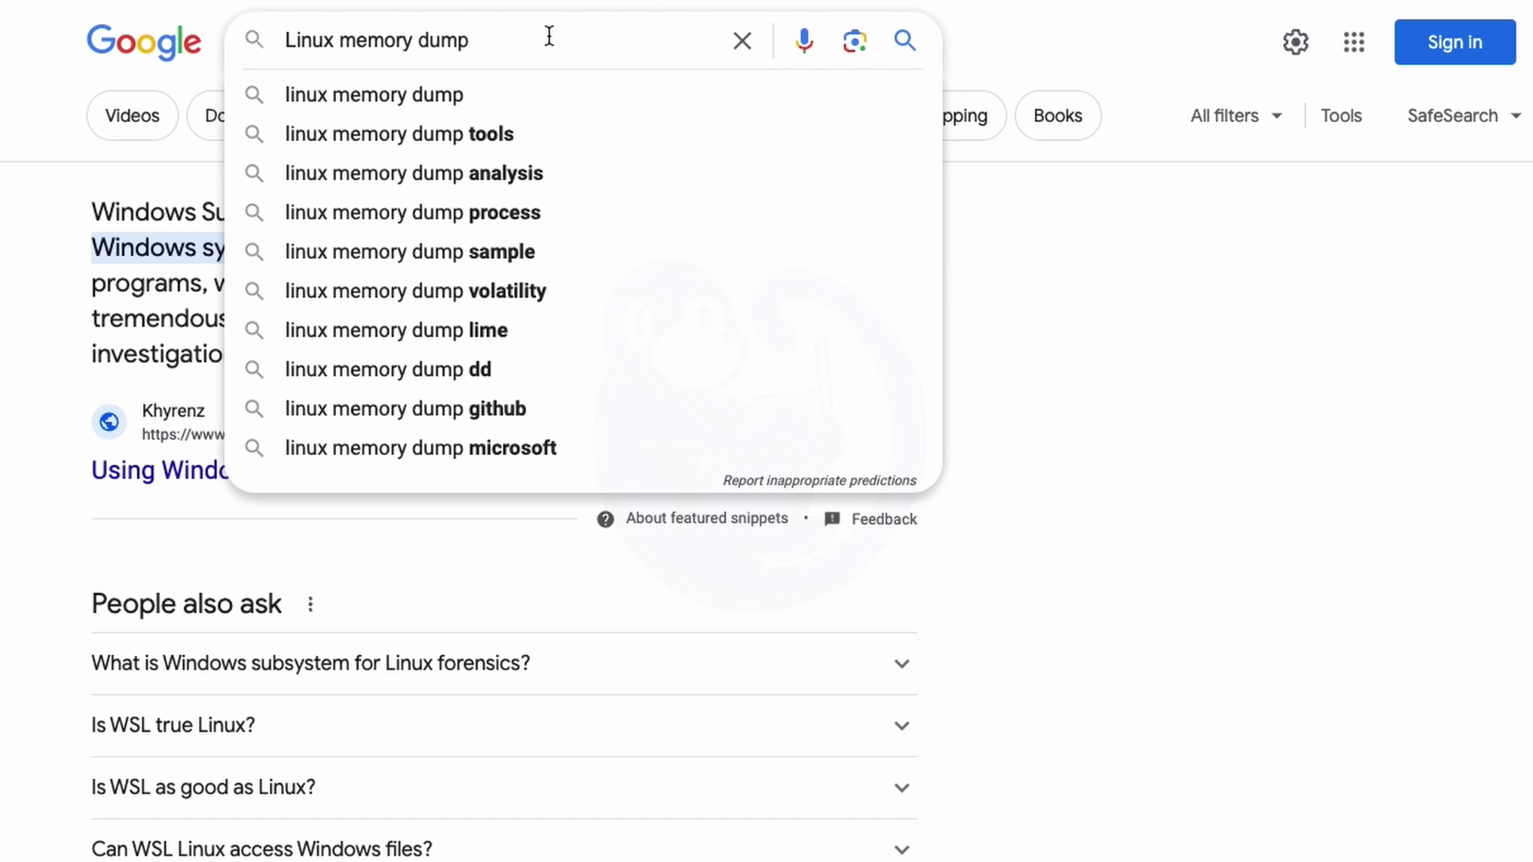
key("Return")
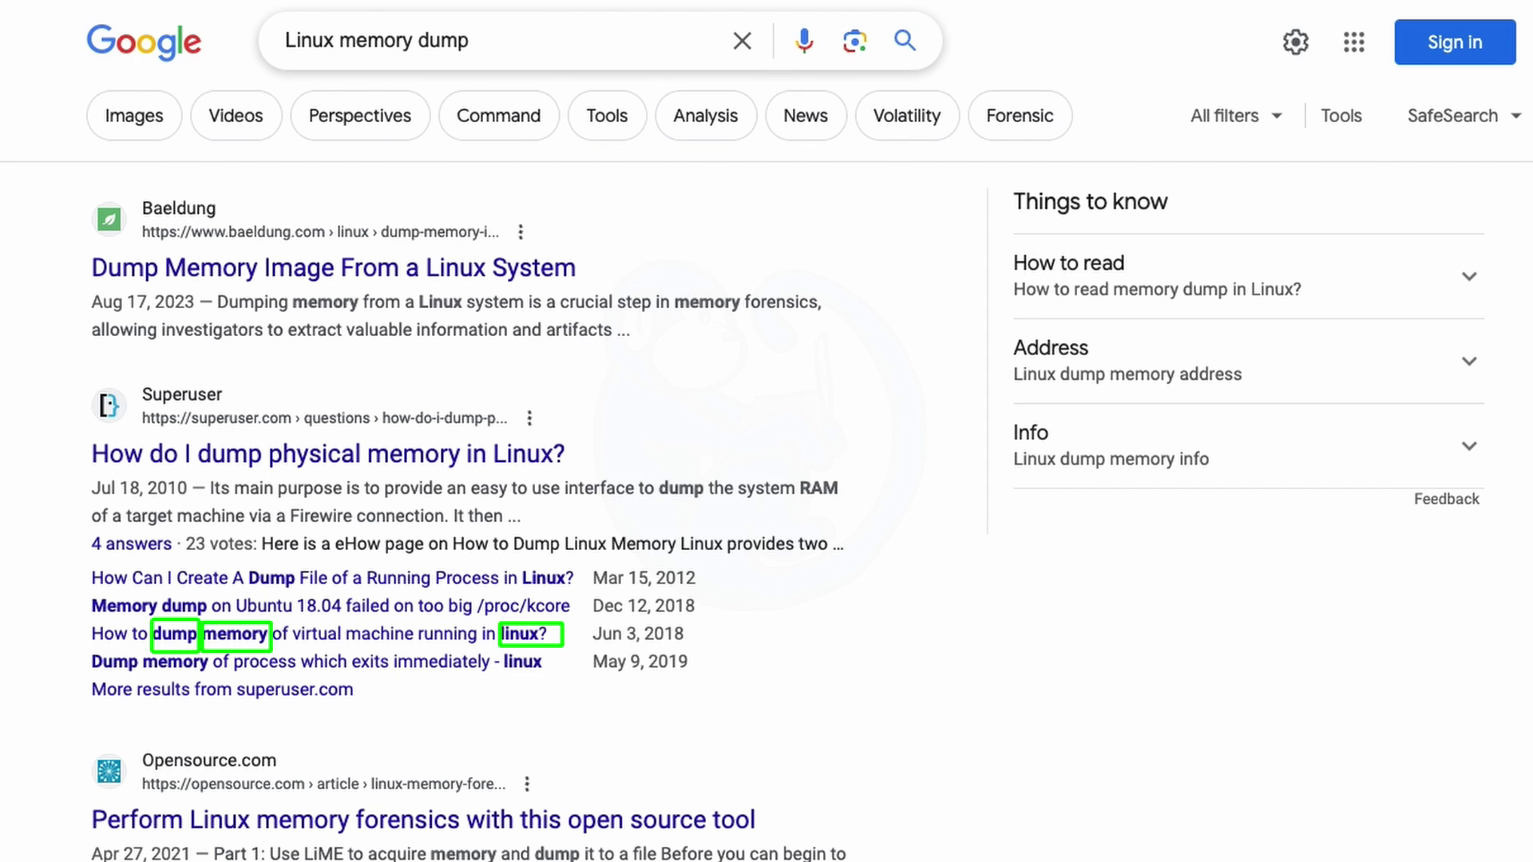
Wrap 'Linux memory dump' in quotation marks for an exact-phrase search.
left_click(550, 37)
type("\"")
key("Left")
key("Left")
key("Left")
key("Left")
key("Left")
key("Left")
key("Left")
key("Left")
key("Left")
key("Left")
key("Left")
key("Left")
key("Left")
key("Left")
key("Left")
key("Left")
key("Left")
key("Left")
type("\"")
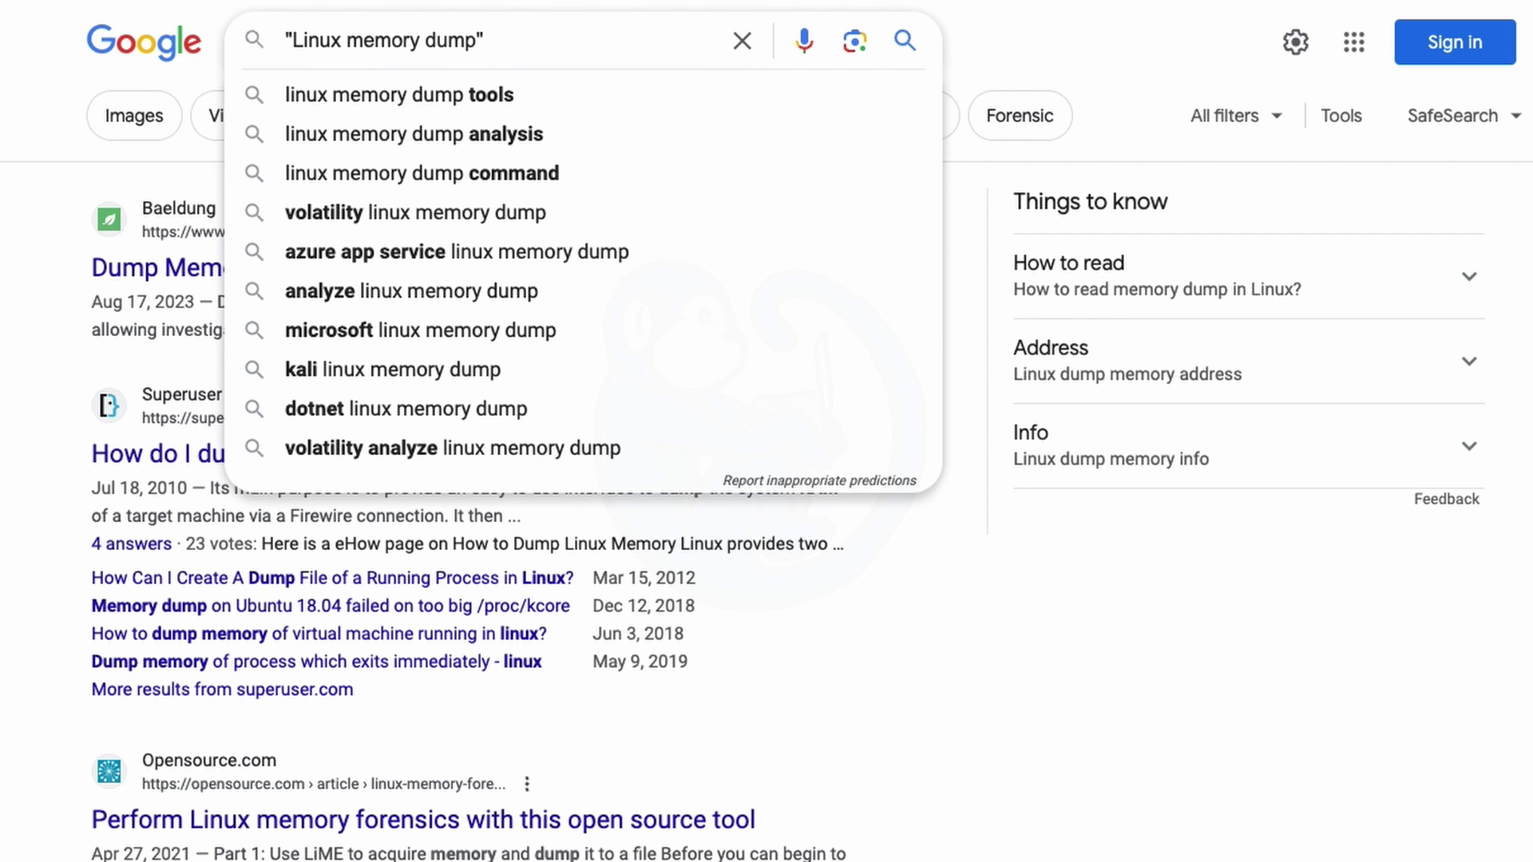
key("Return")
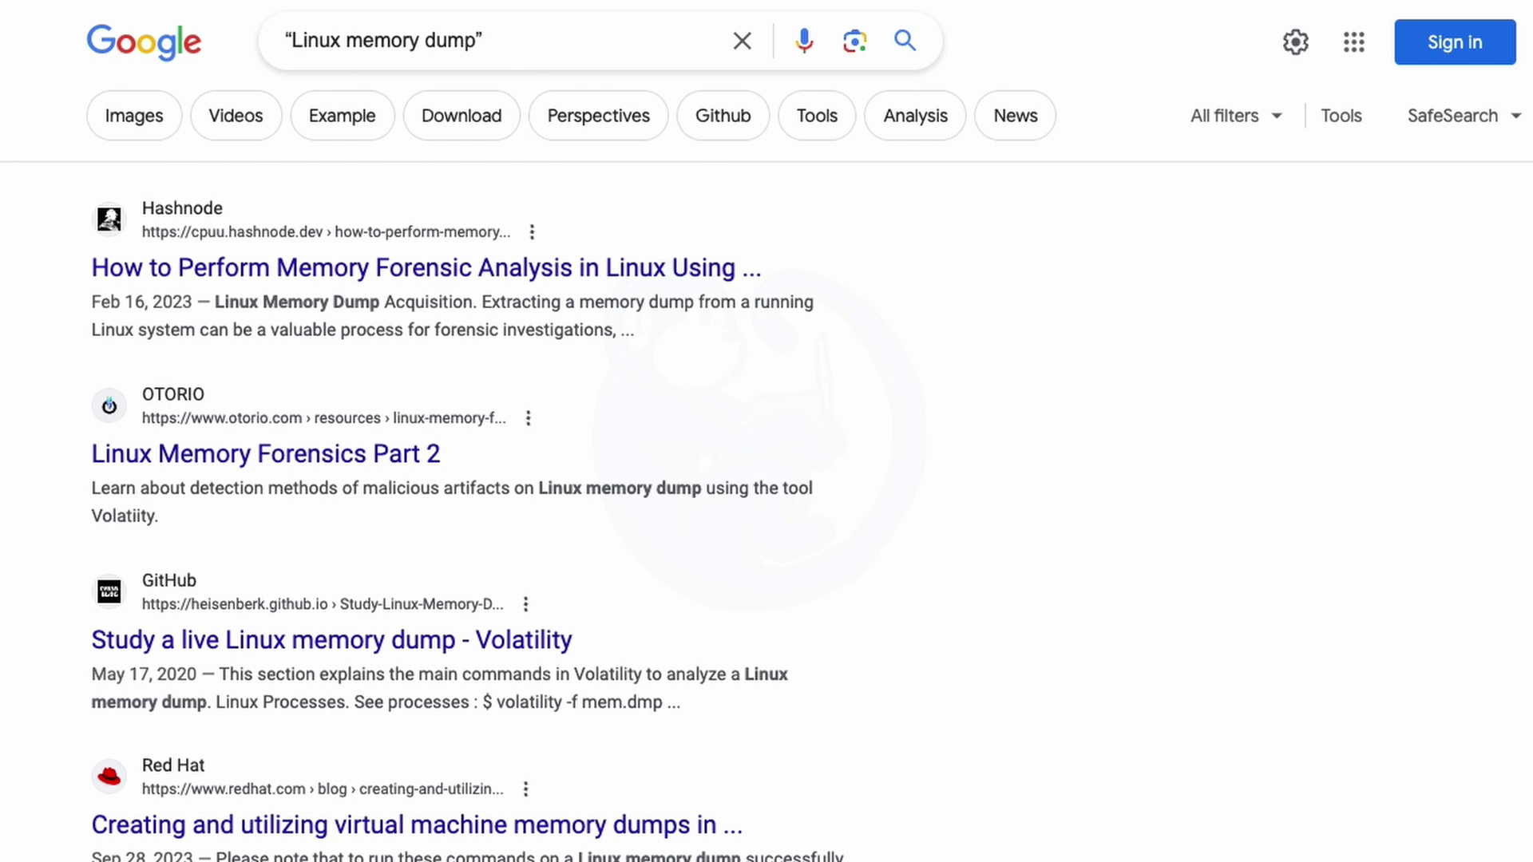
Append OR "mac memory dump" to the quoted query and search.
left_click(524, 37)
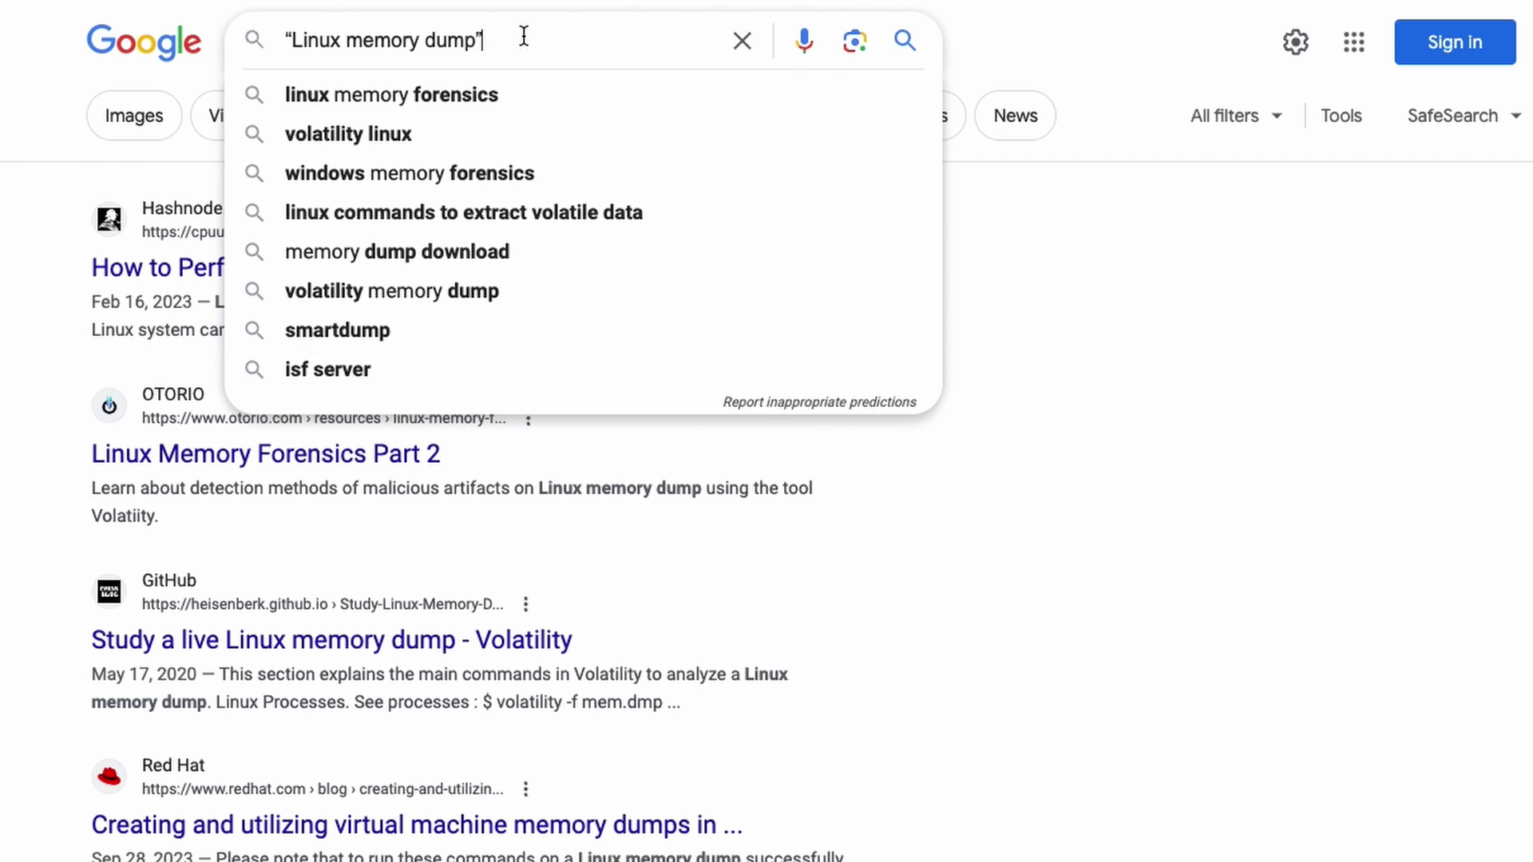
type("OR")
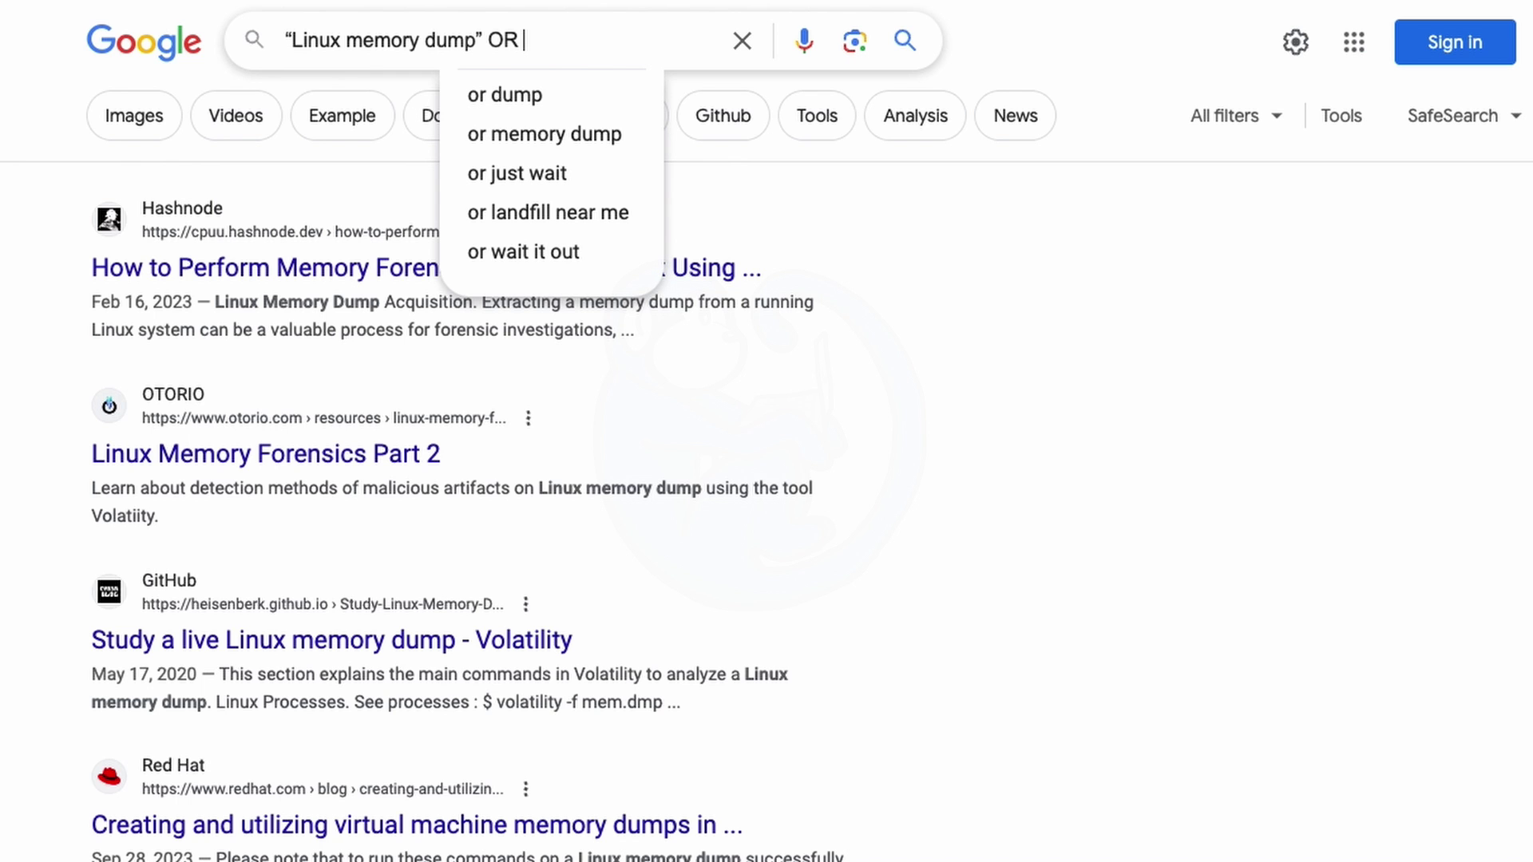
type(" \"mac")
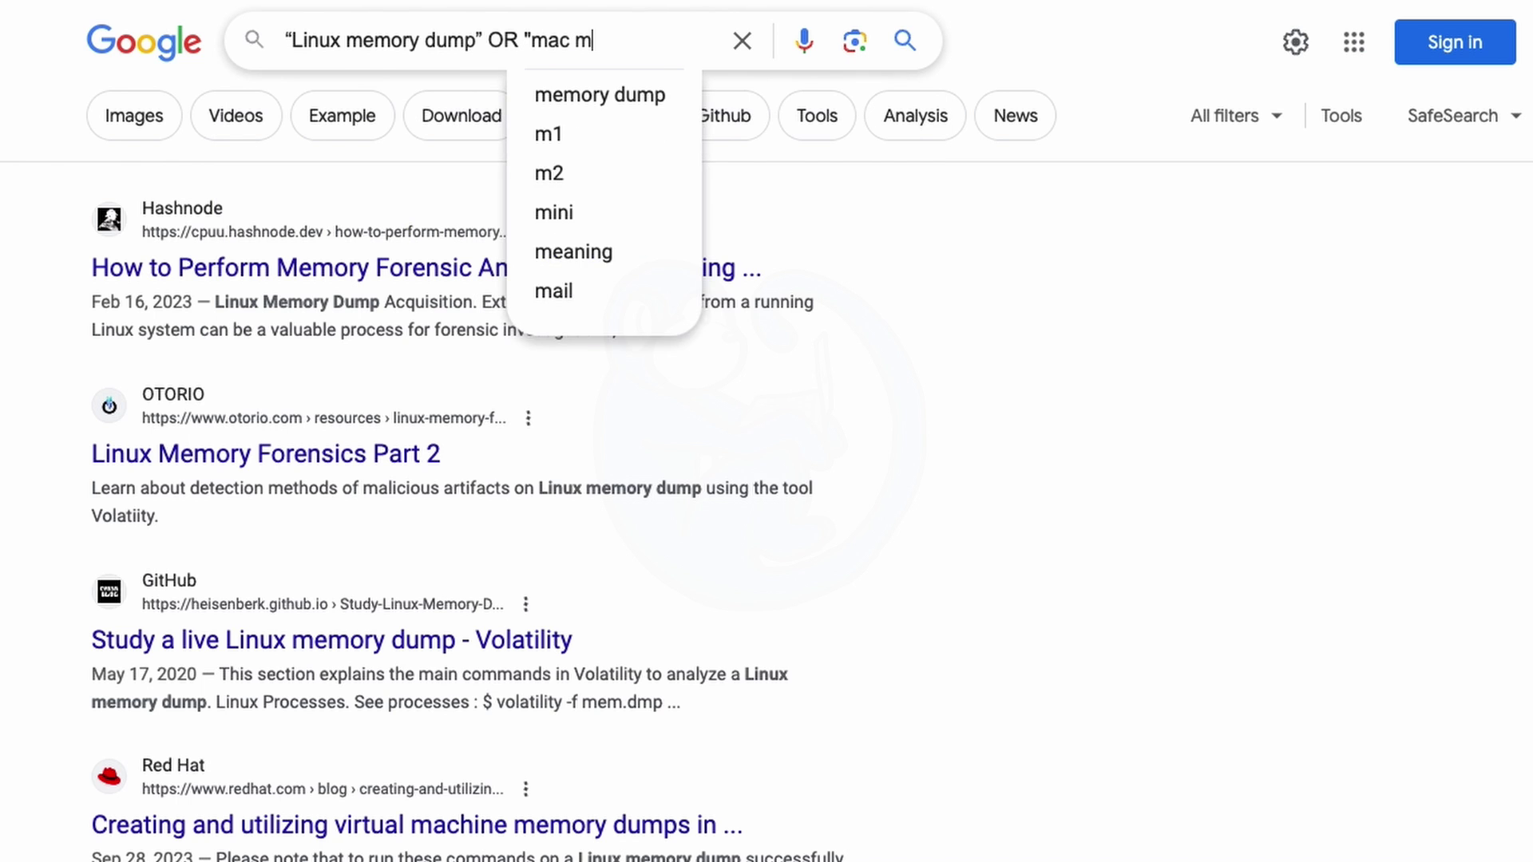
type("mory dump\"")
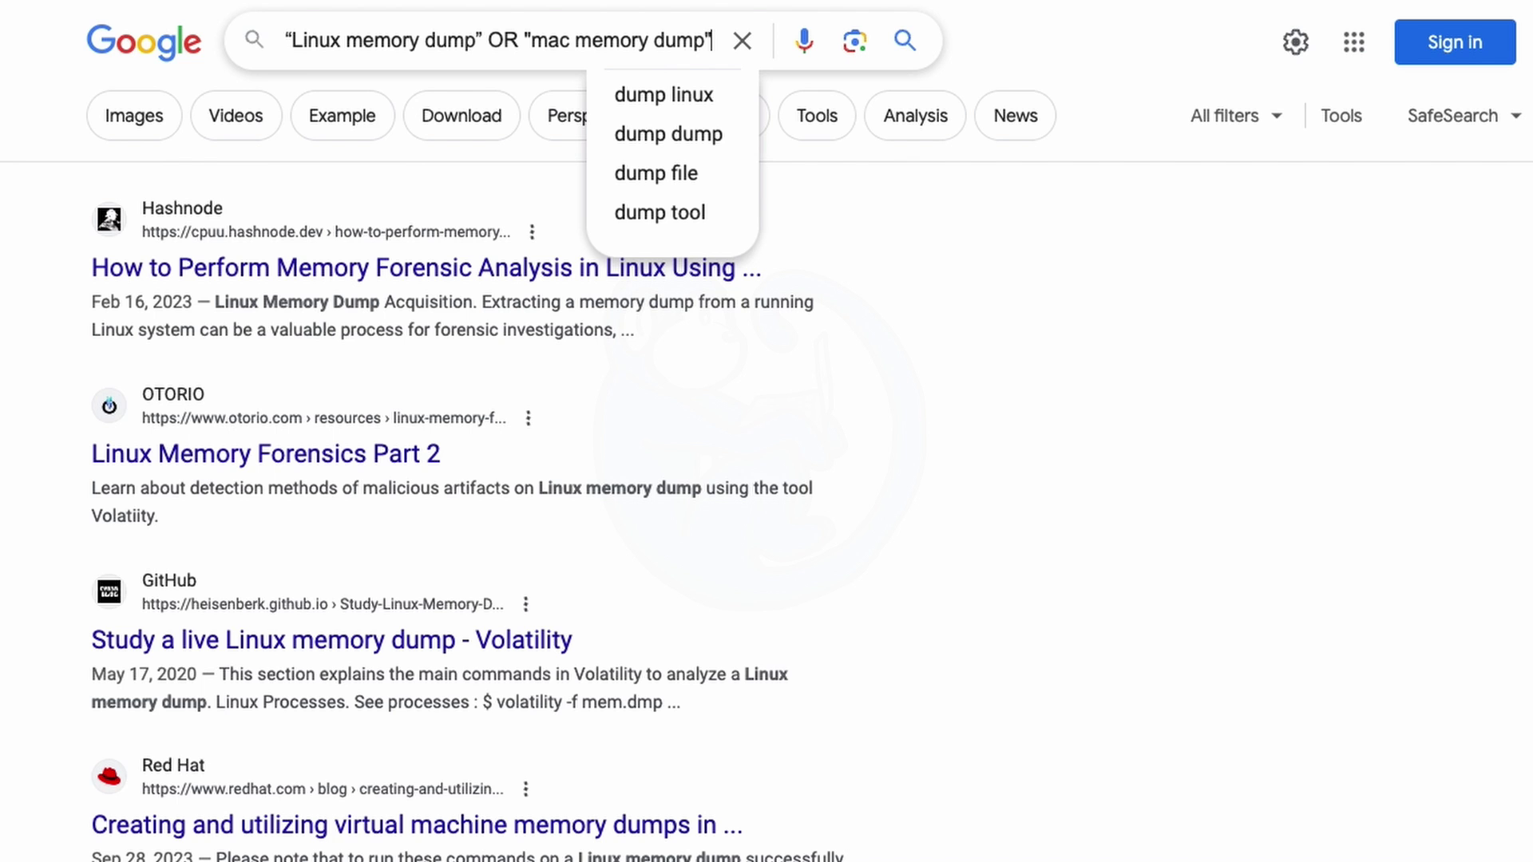
key("Return")
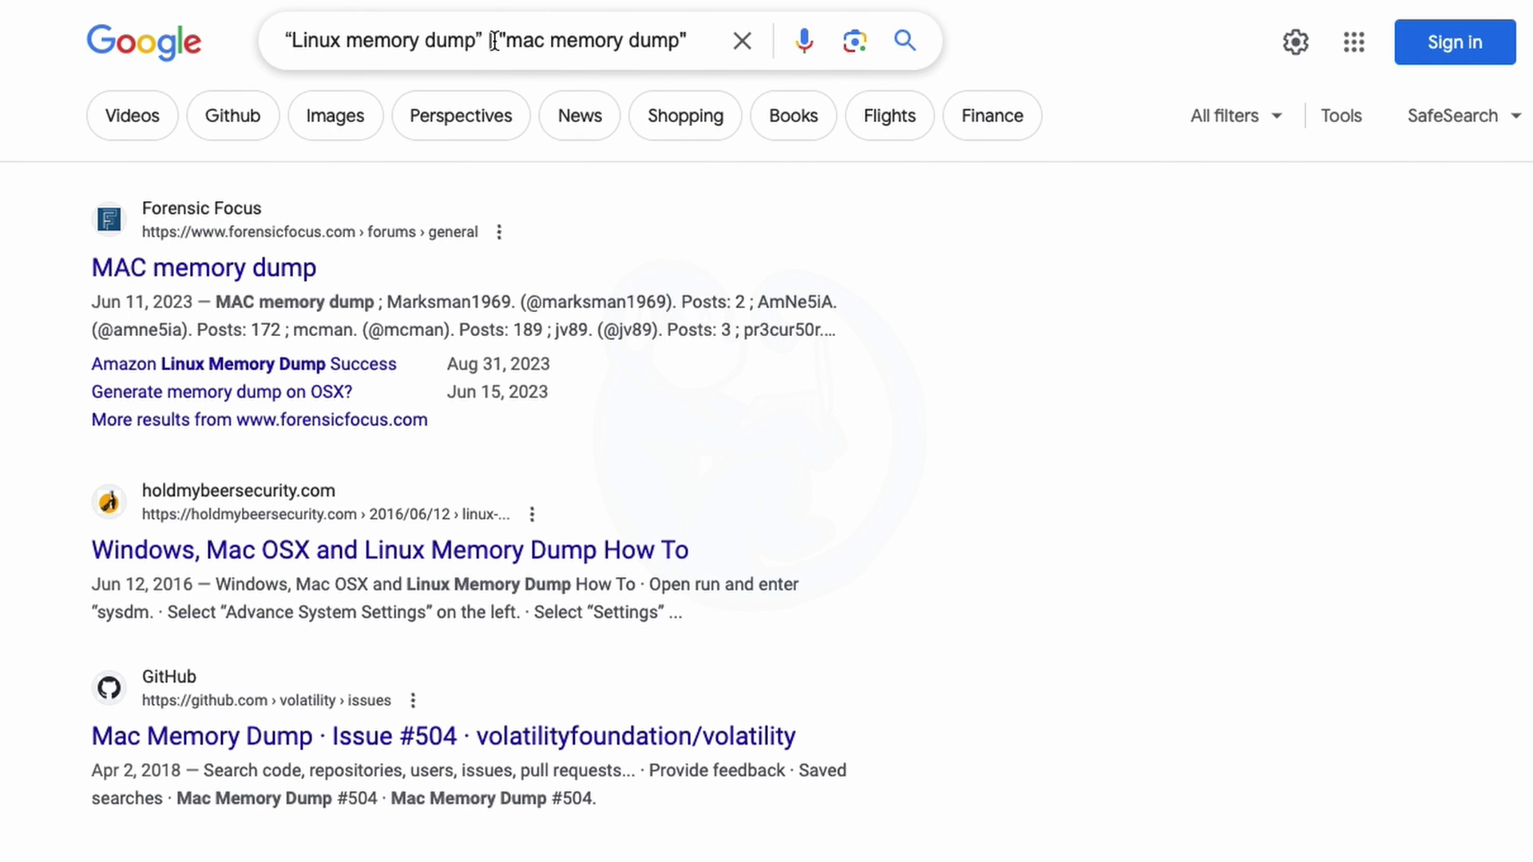
Remove OR between the two quoted phrases and rerun the search.
left_click(493, 40)
key("BackSpace")
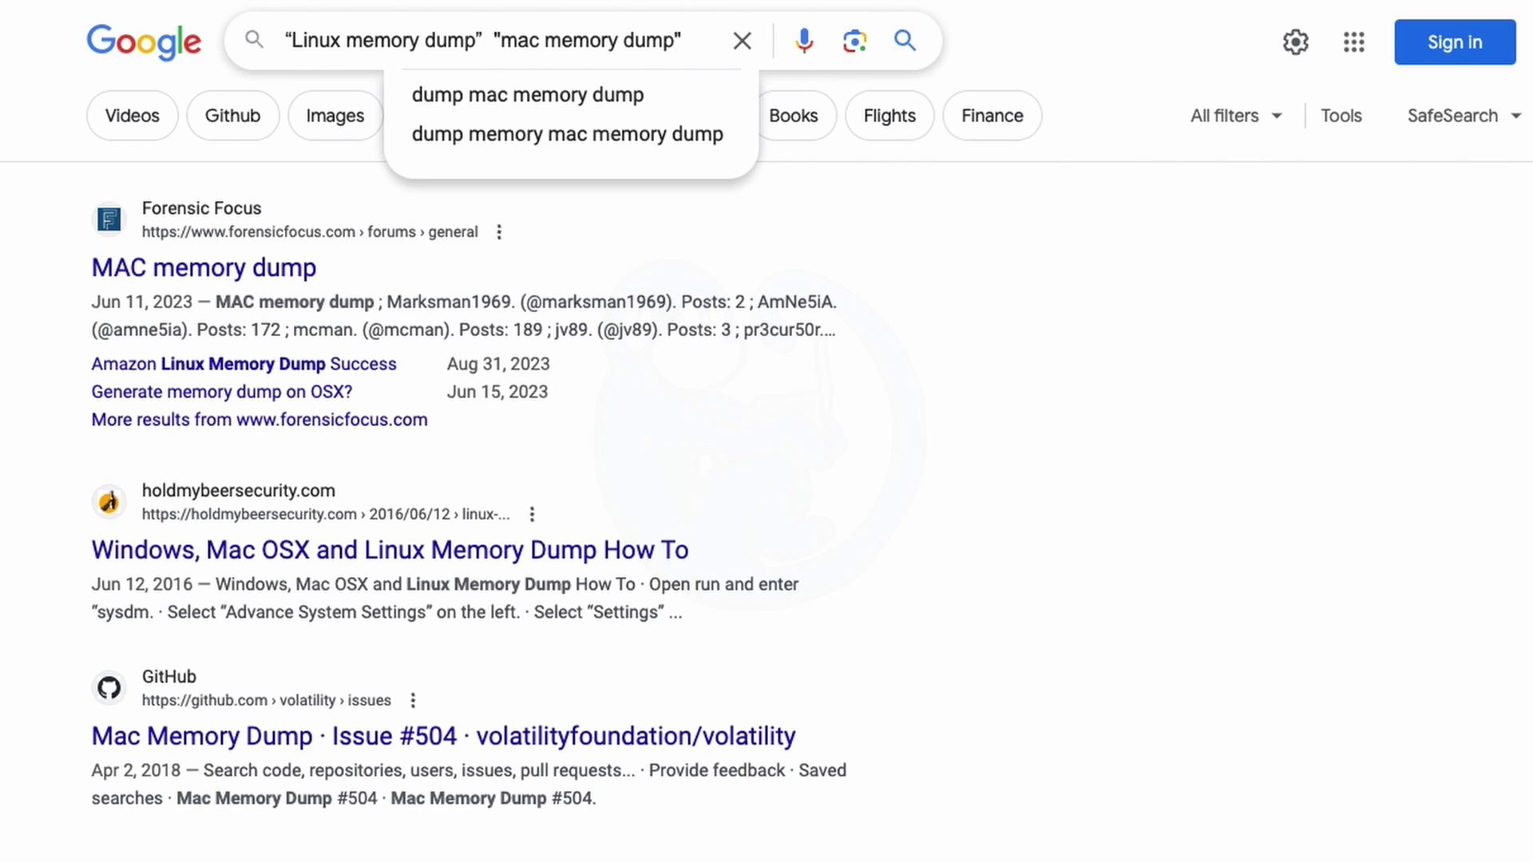
key("Return")
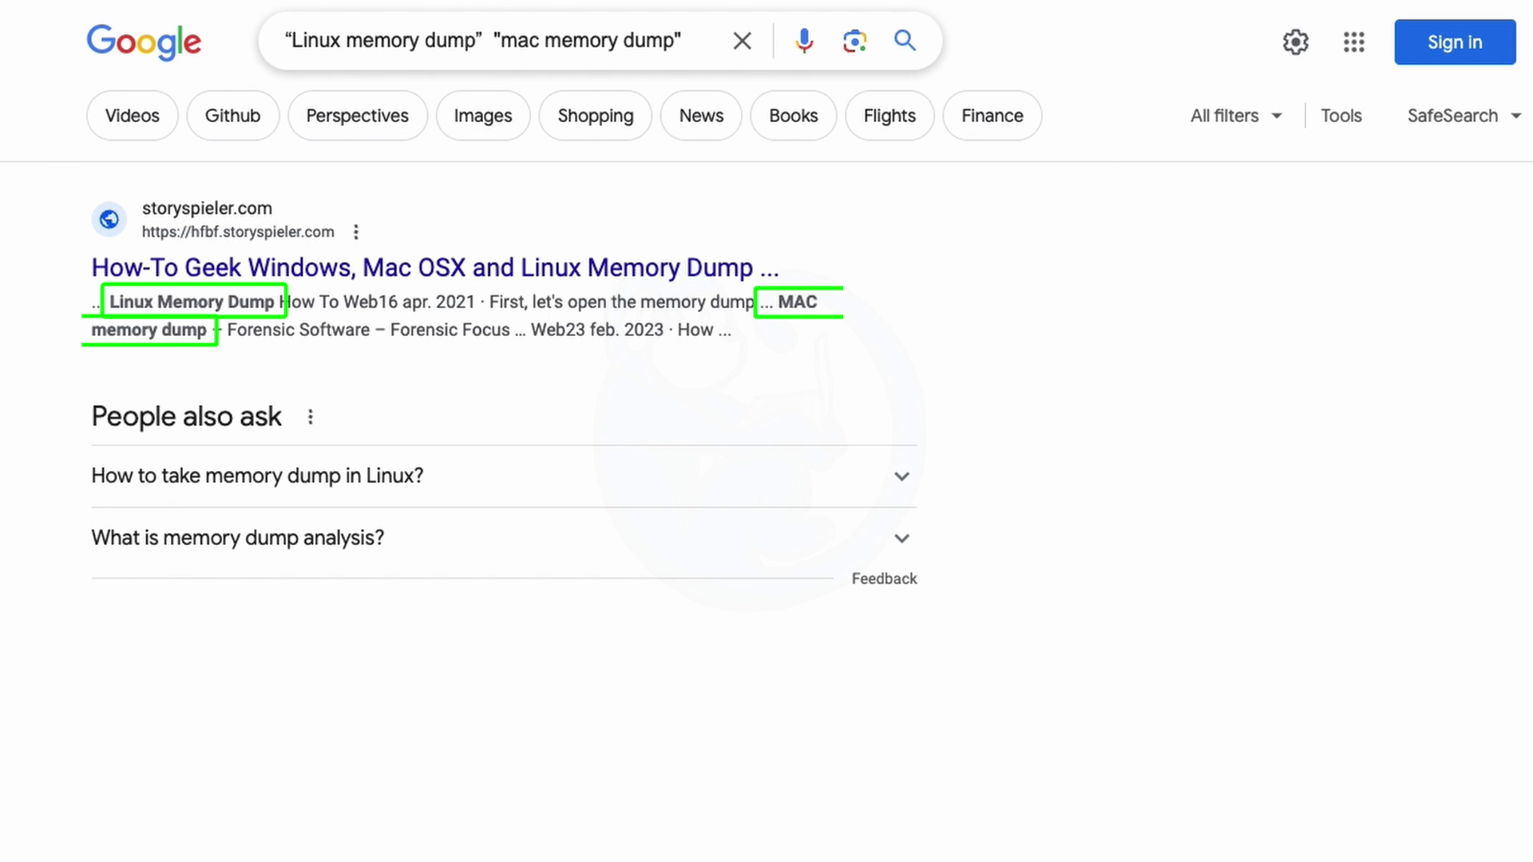
Insert AND between "Linux memory dump" and "mac memory dump" and search.
left_click(492, 40)
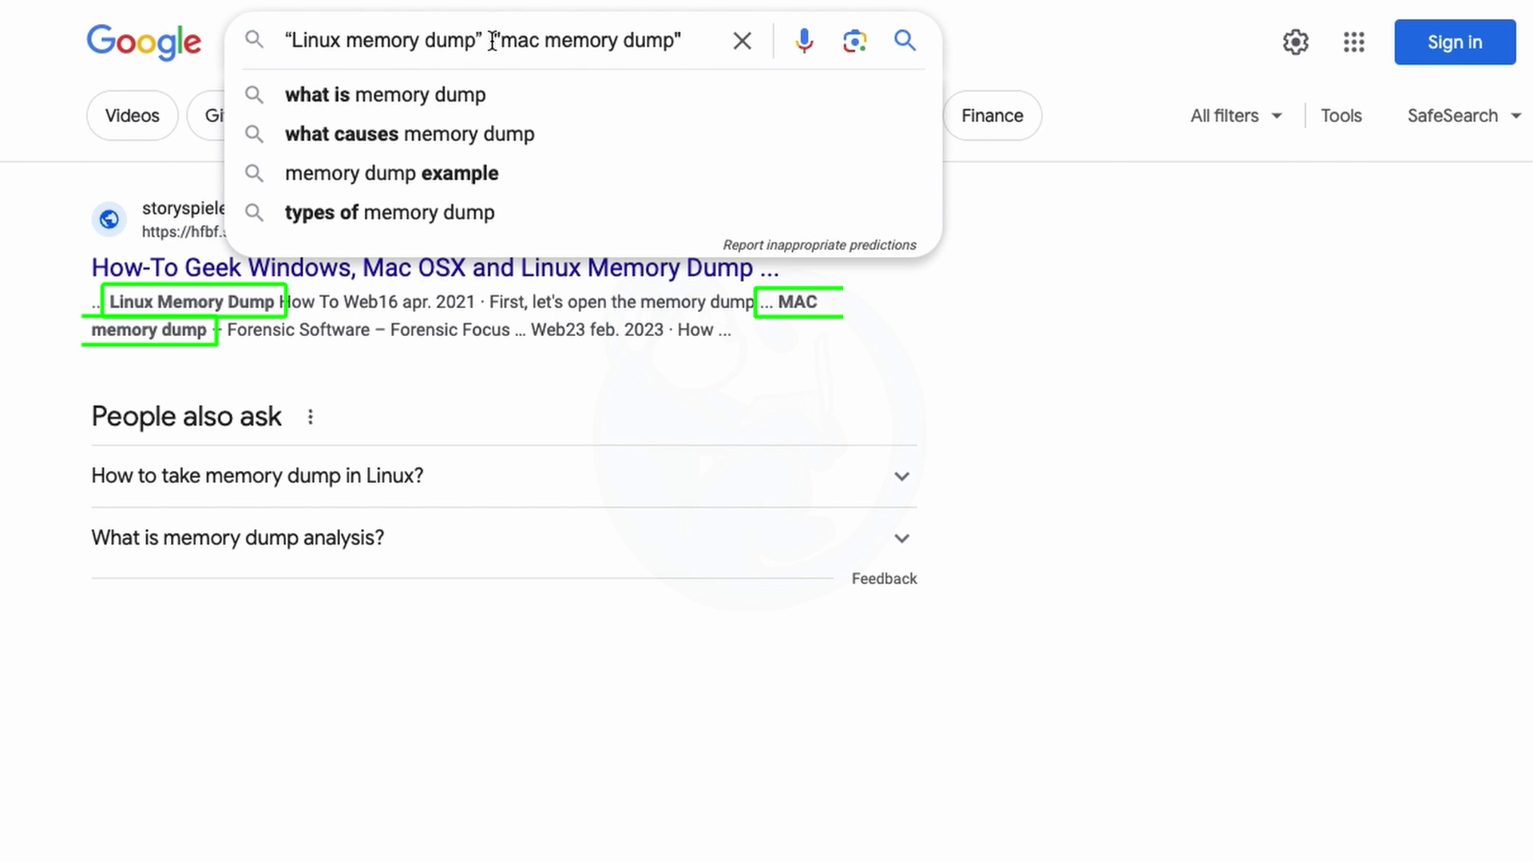
type("AND")
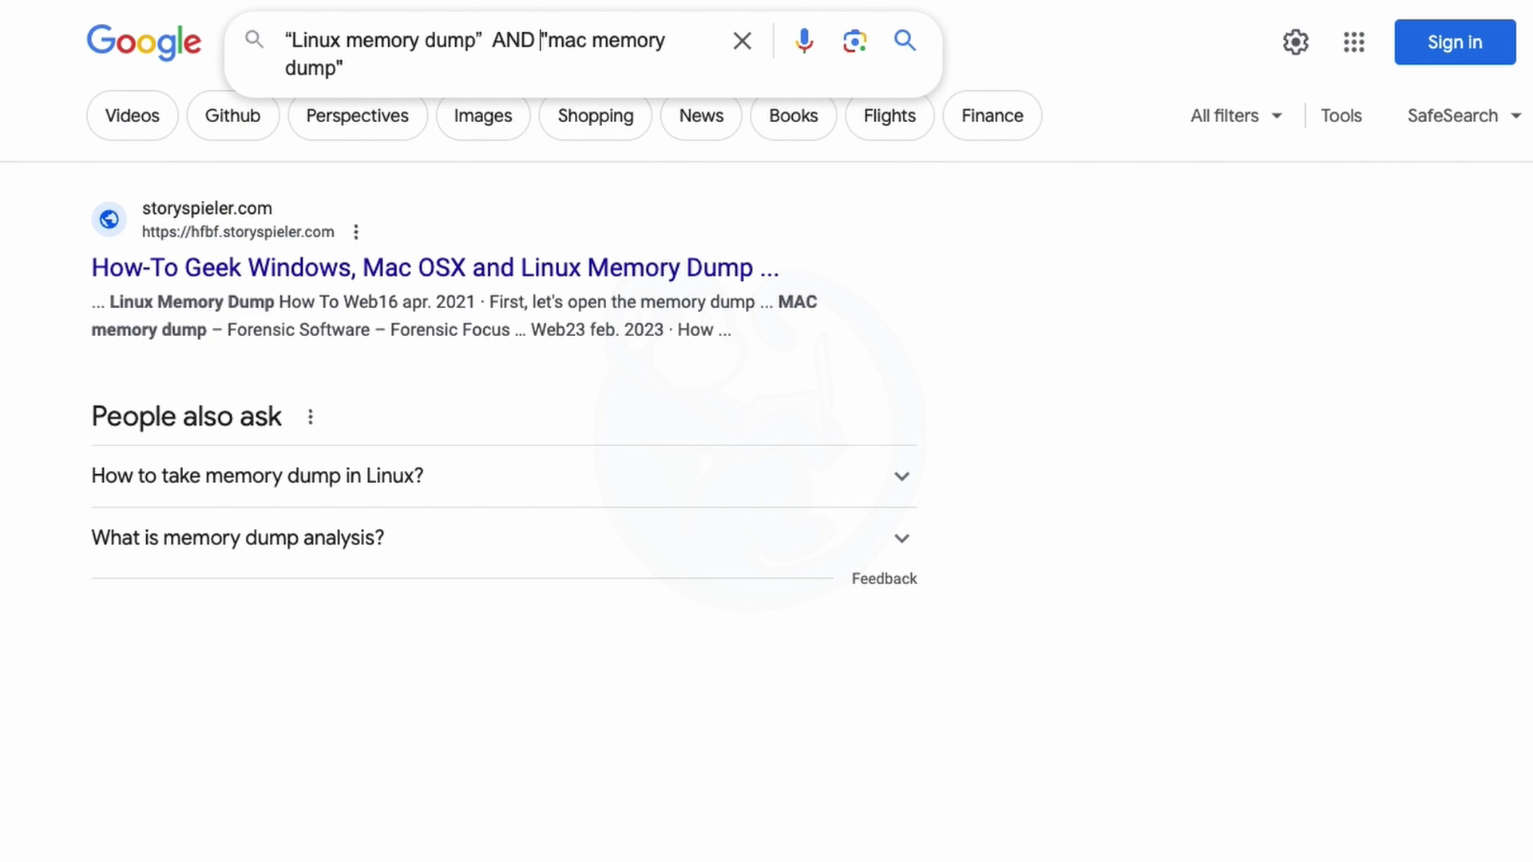
key("Return")
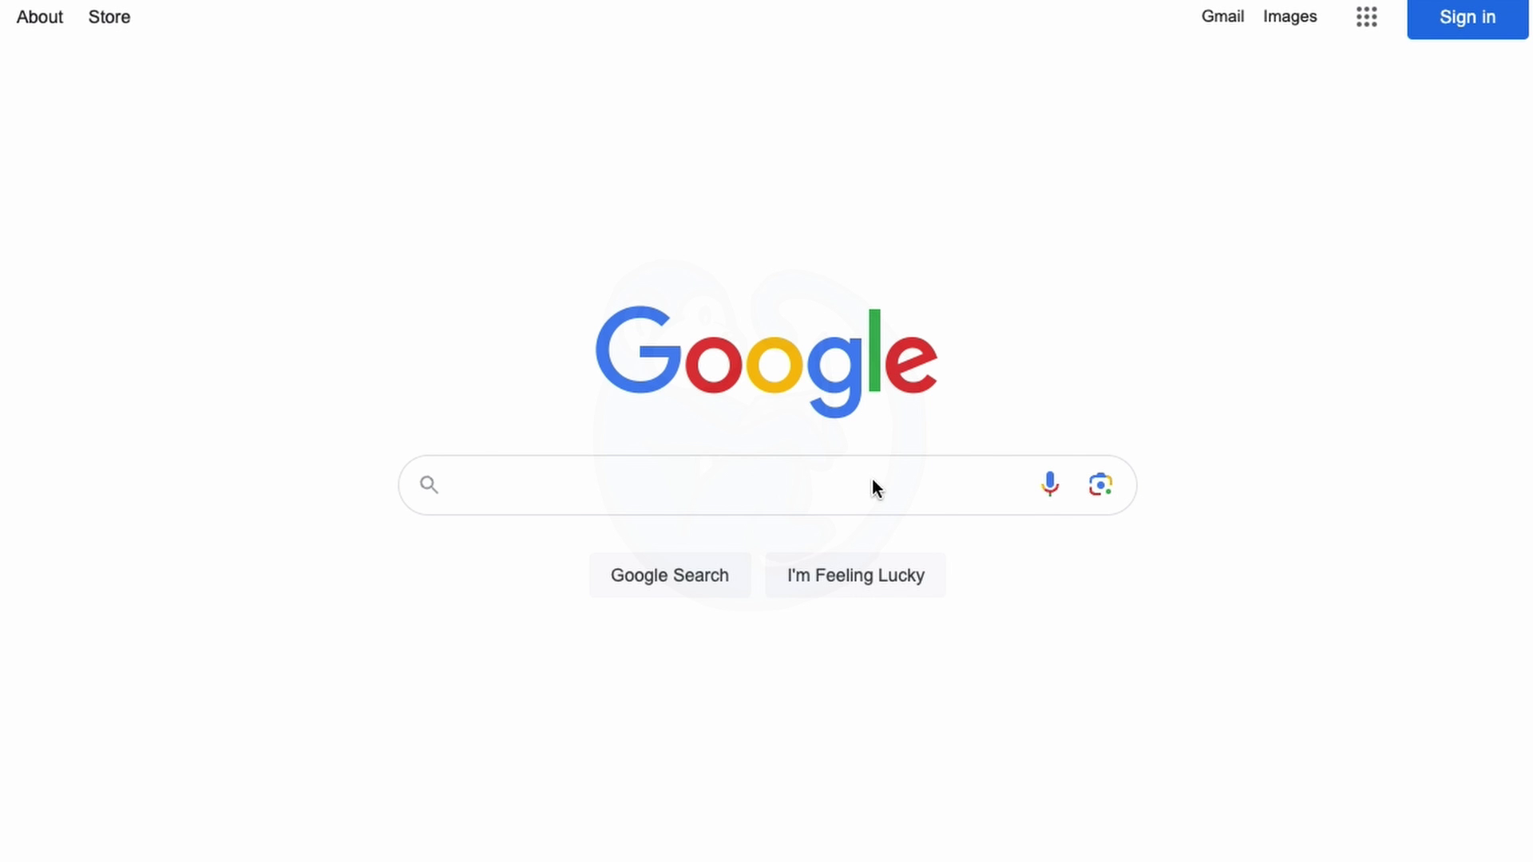
Search for 'linux forensics distro' from the home page.
left_click(873, 487)
type("linux foren")
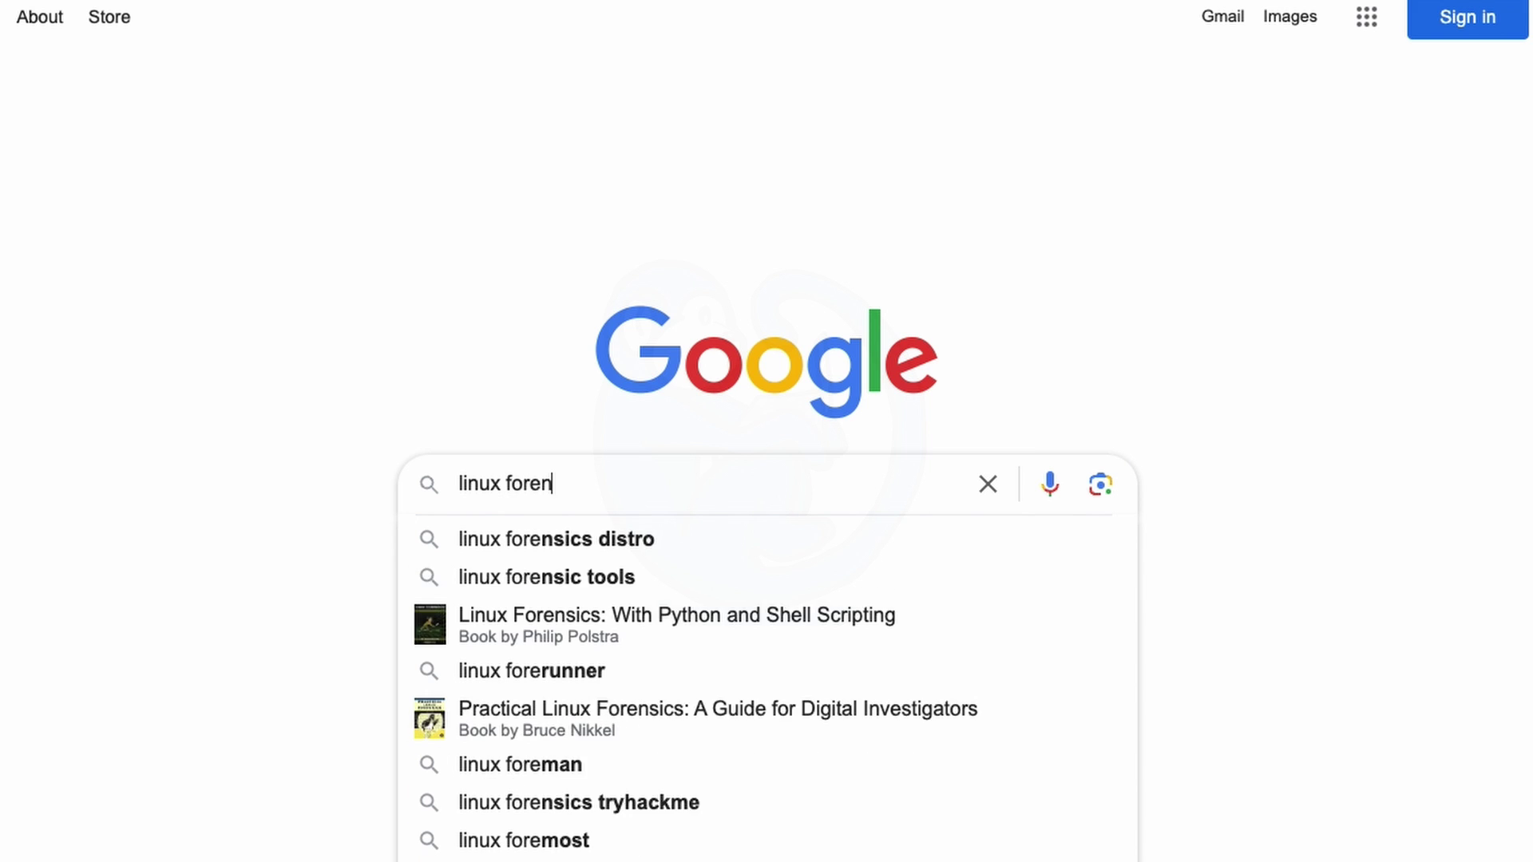
type("sics distro")
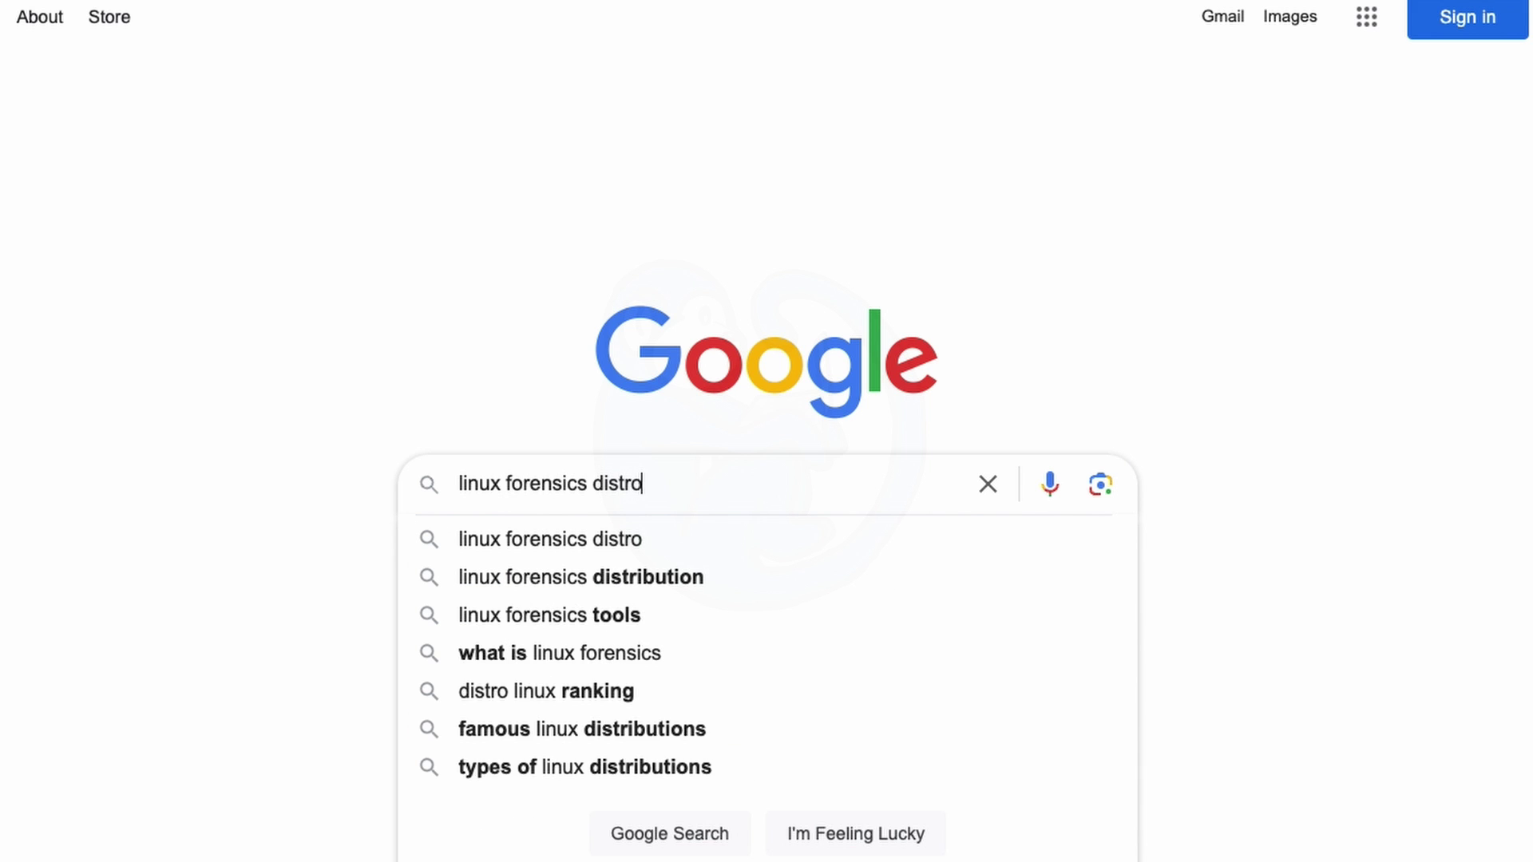
key("Return")
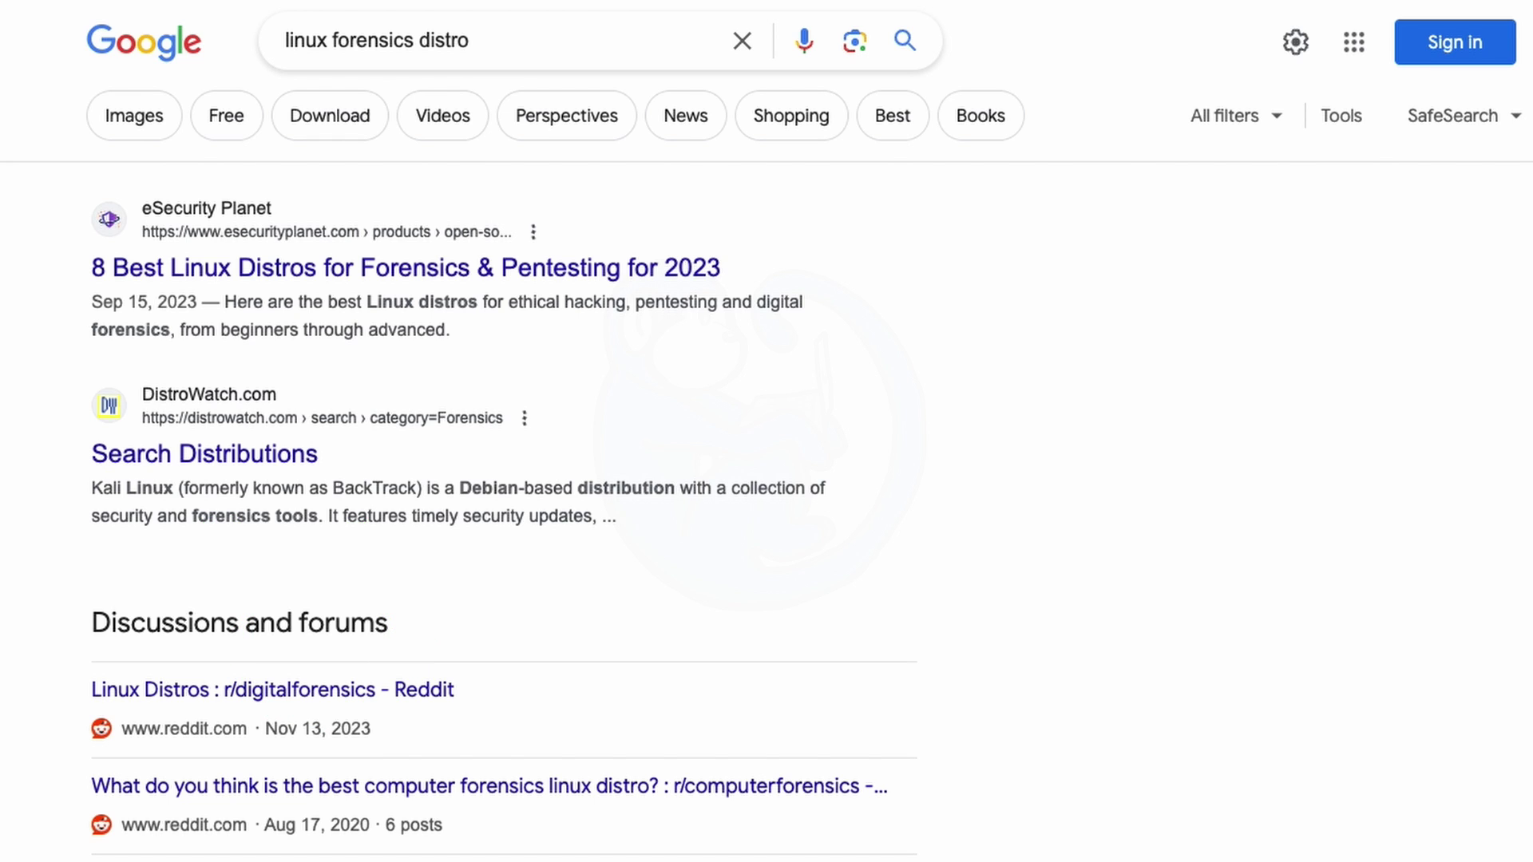
Add -kali to the query and scroll through the Kali-free distro results.
left_click(585, 39)
type("-")
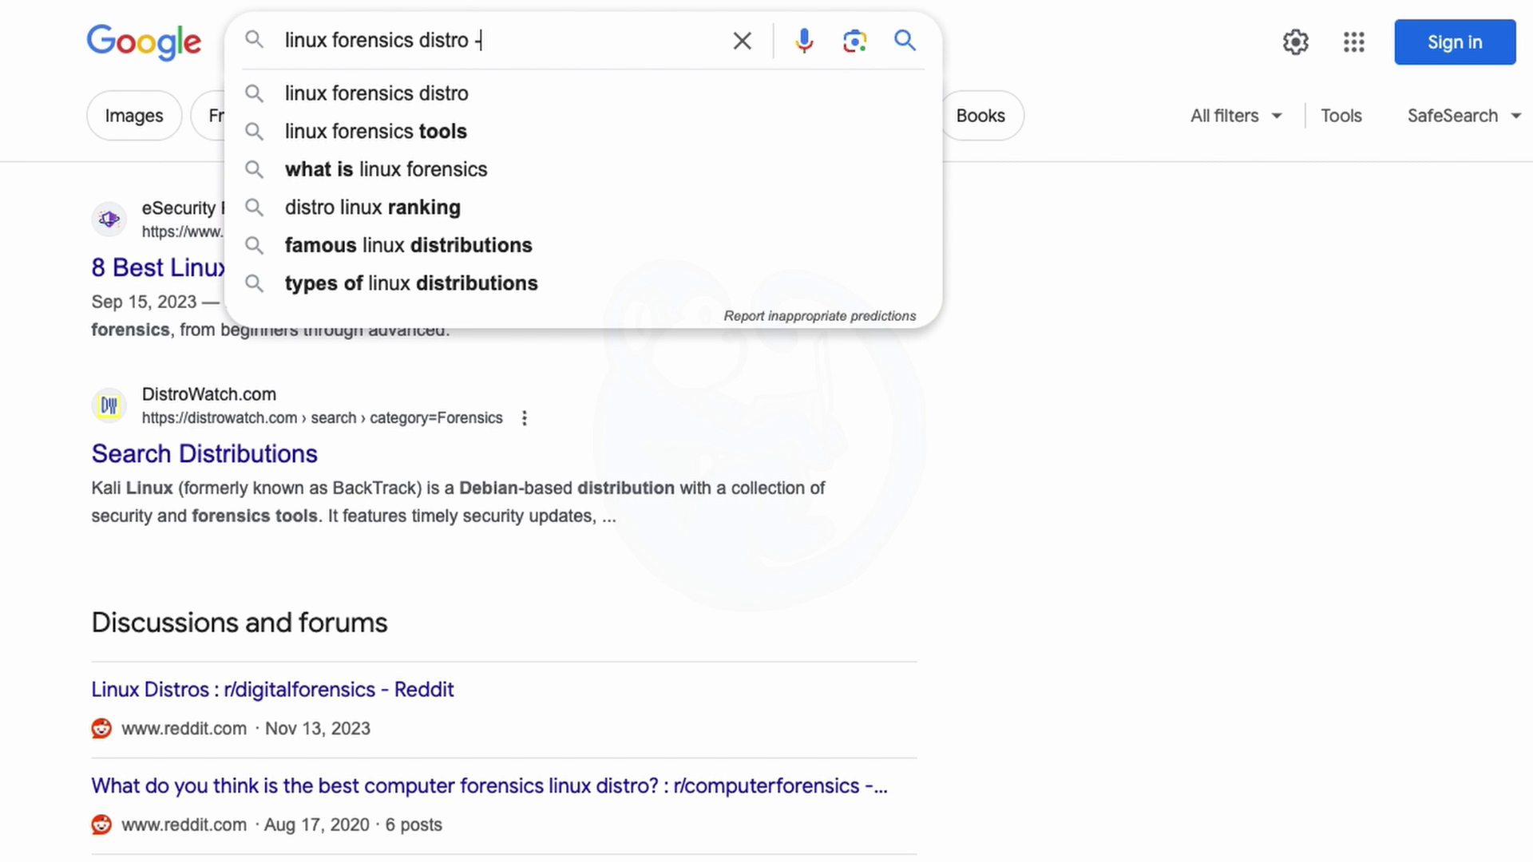
type("kali")
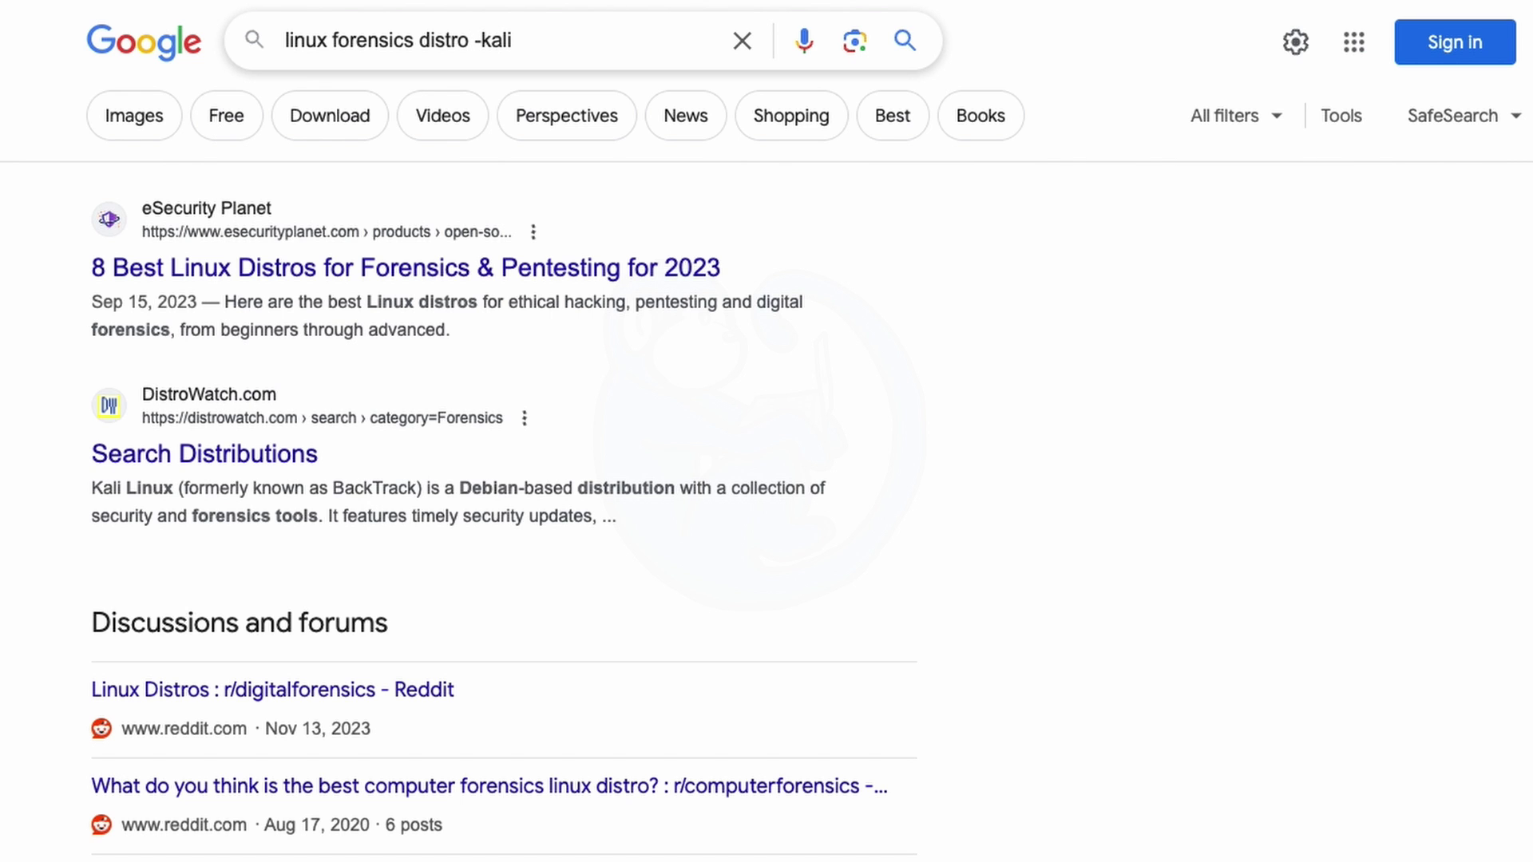
key("Return")
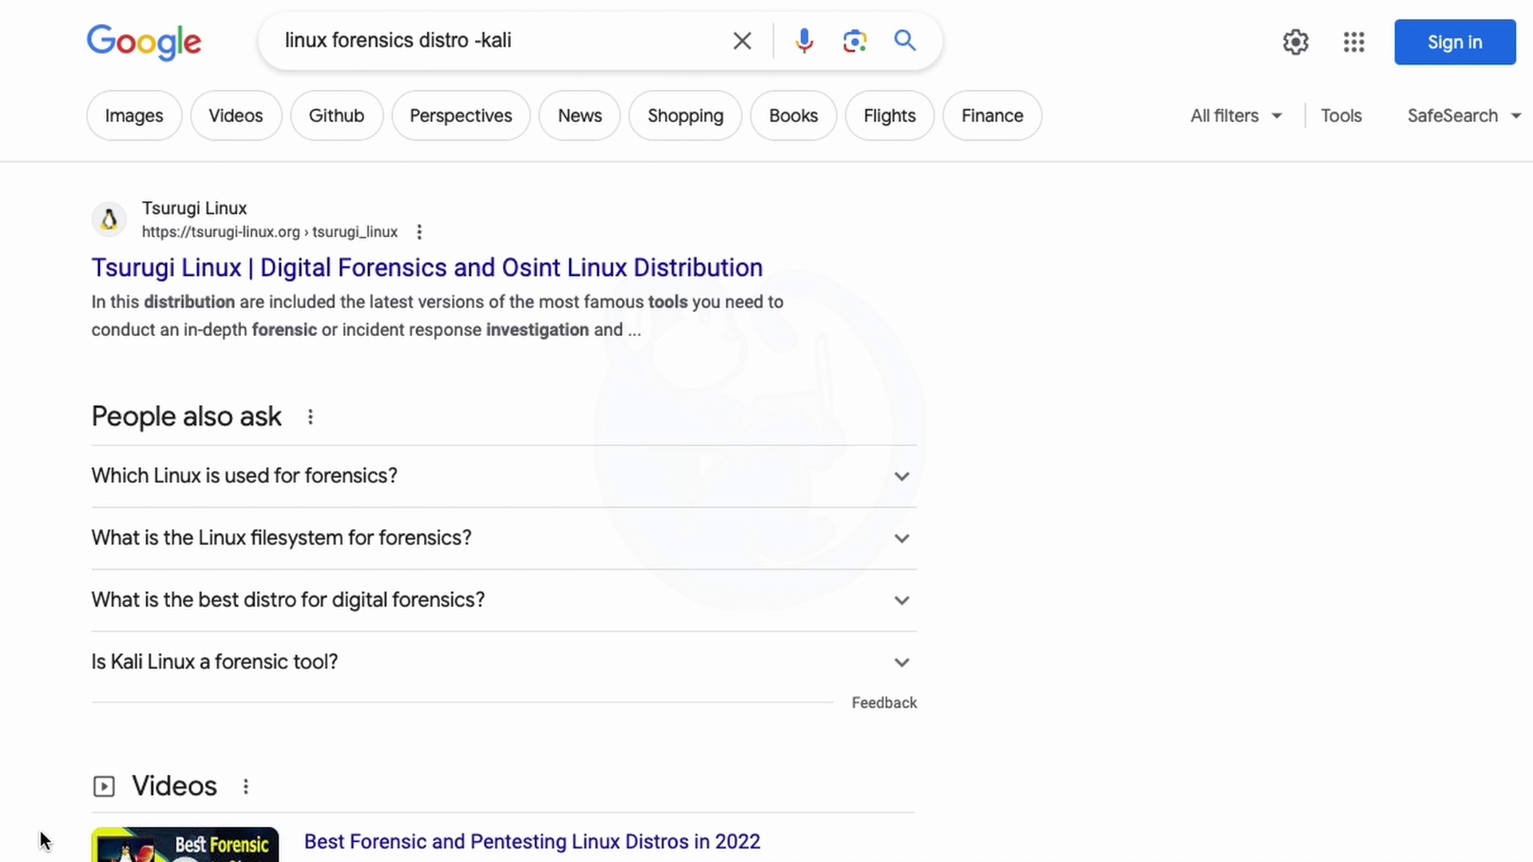
scroll(44, 840, "down", 4)
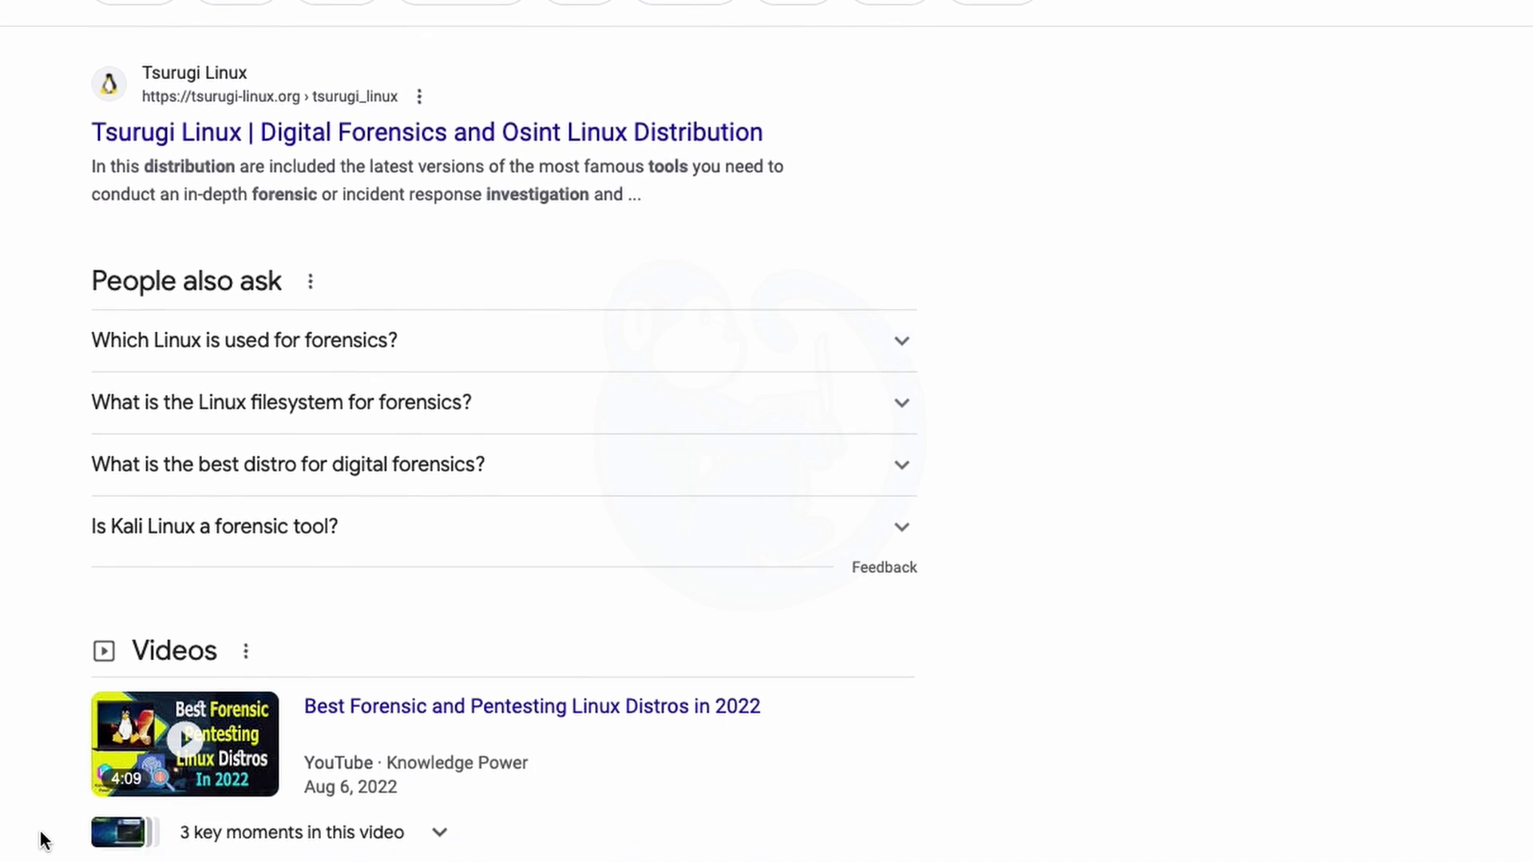
scroll(44, 840, "down", 10)
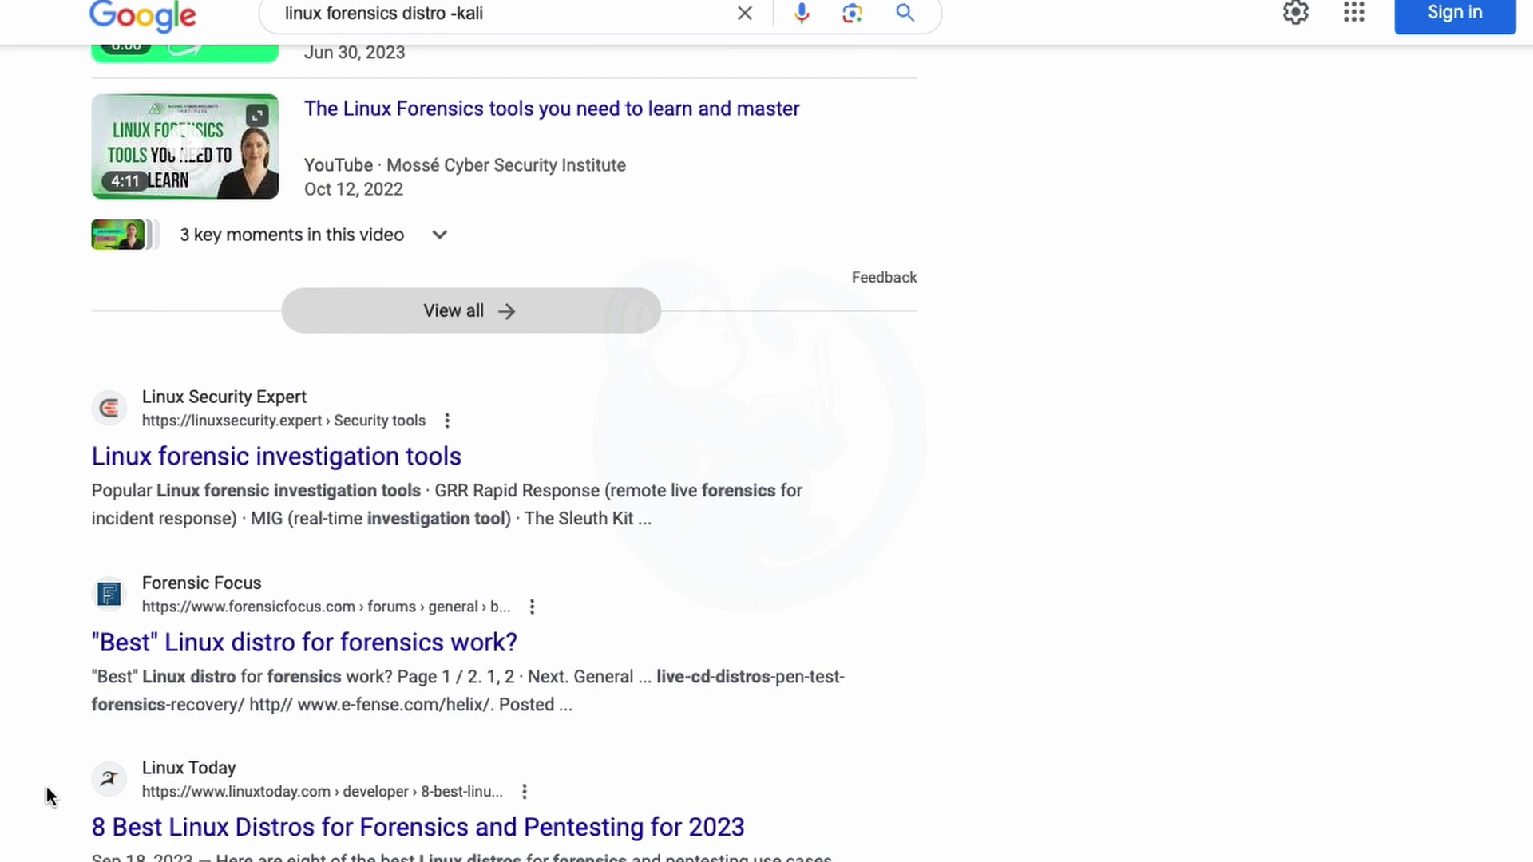
scroll(46, 787, "down", 5)
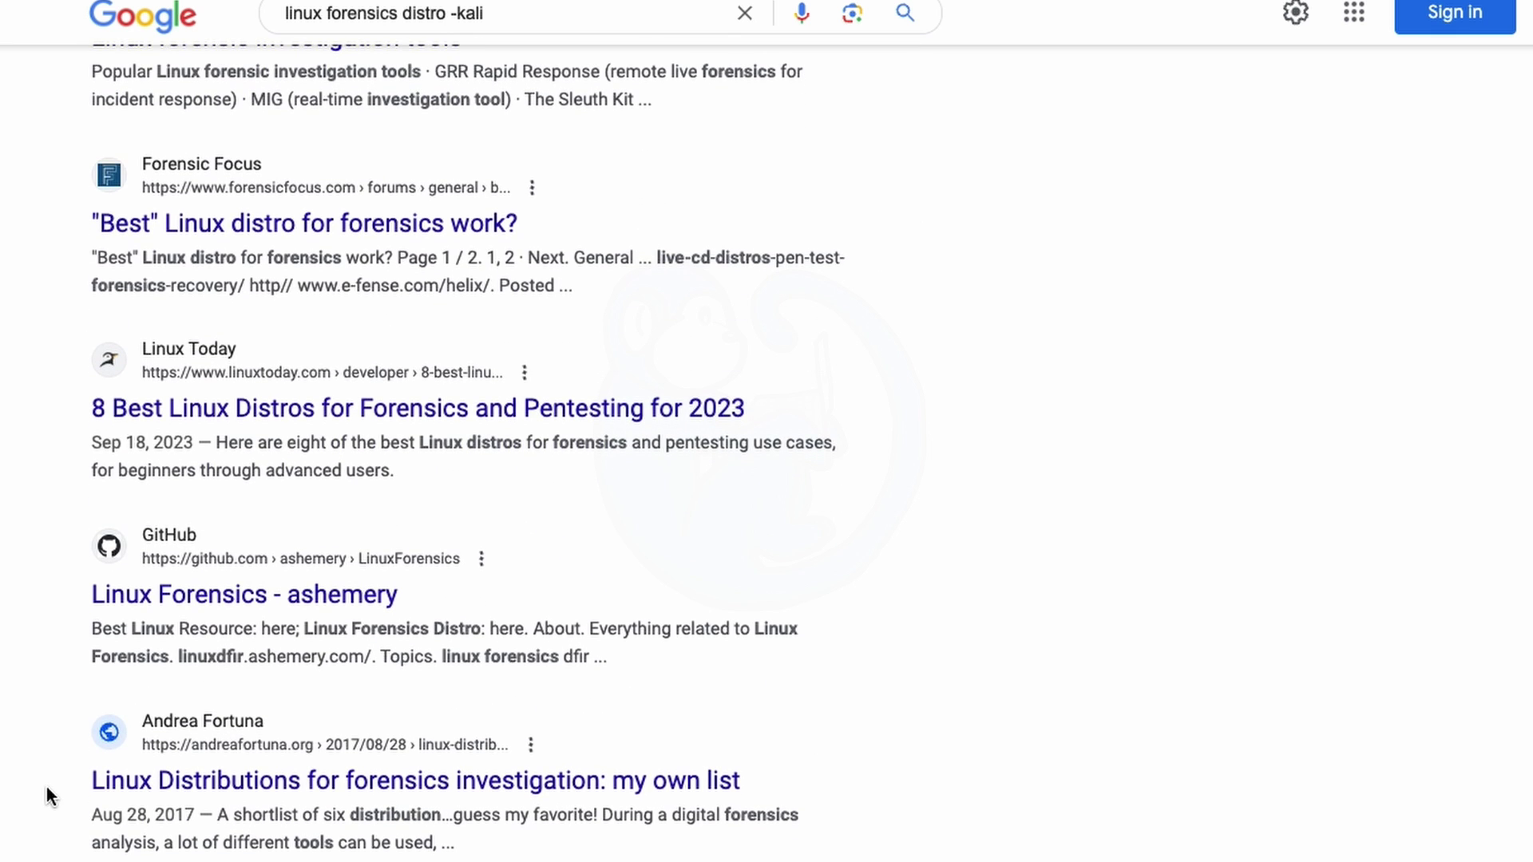
scroll(47, 787, "down", 5)
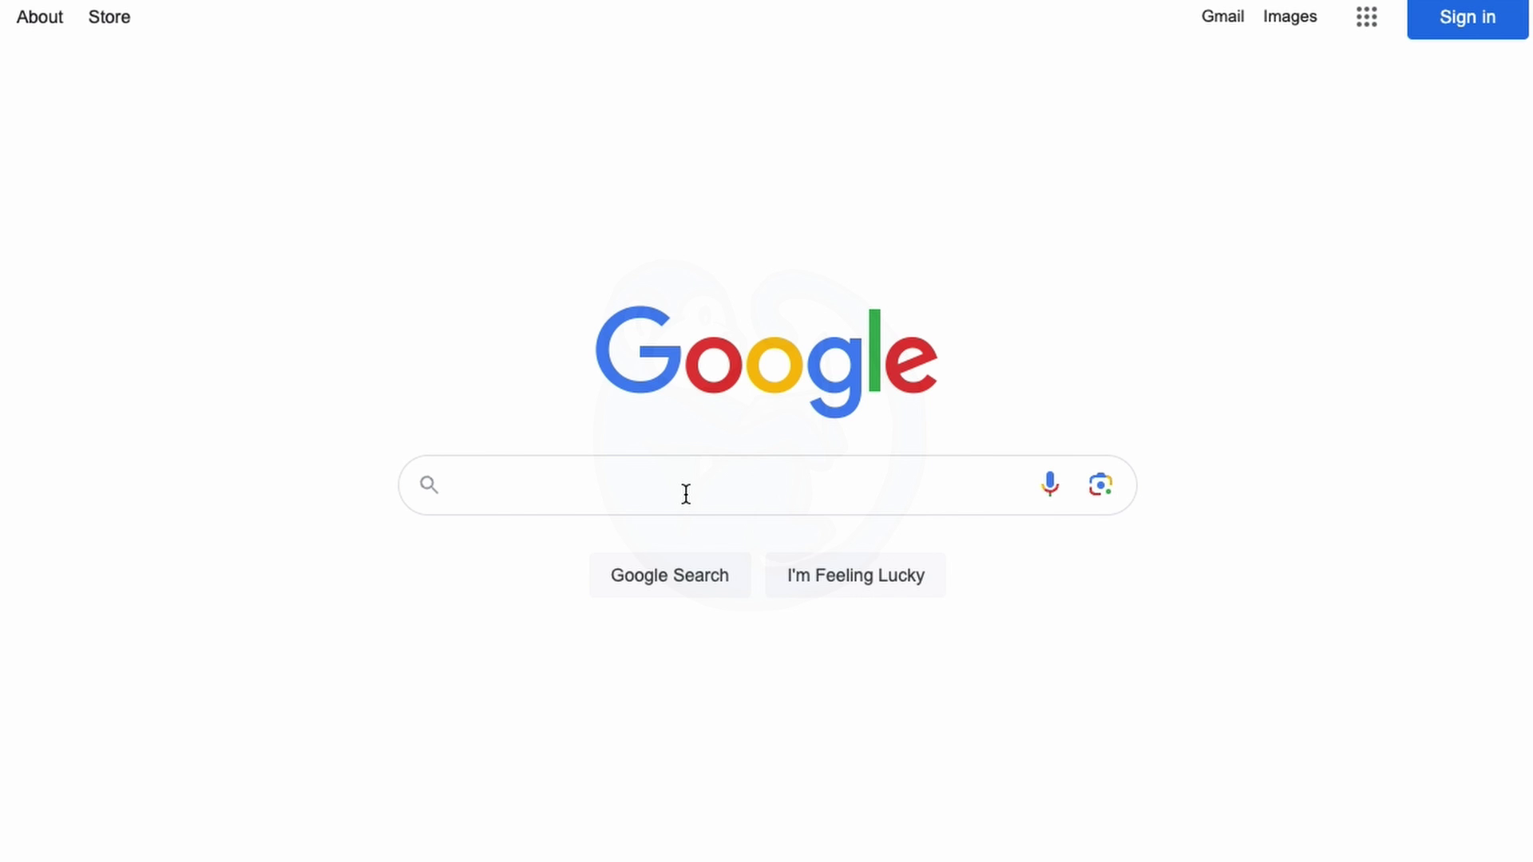
Search for 'linux command cheat sheet' from the home page.
left_click(686, 494)
left_click(686, 493)
key("BackSpace")
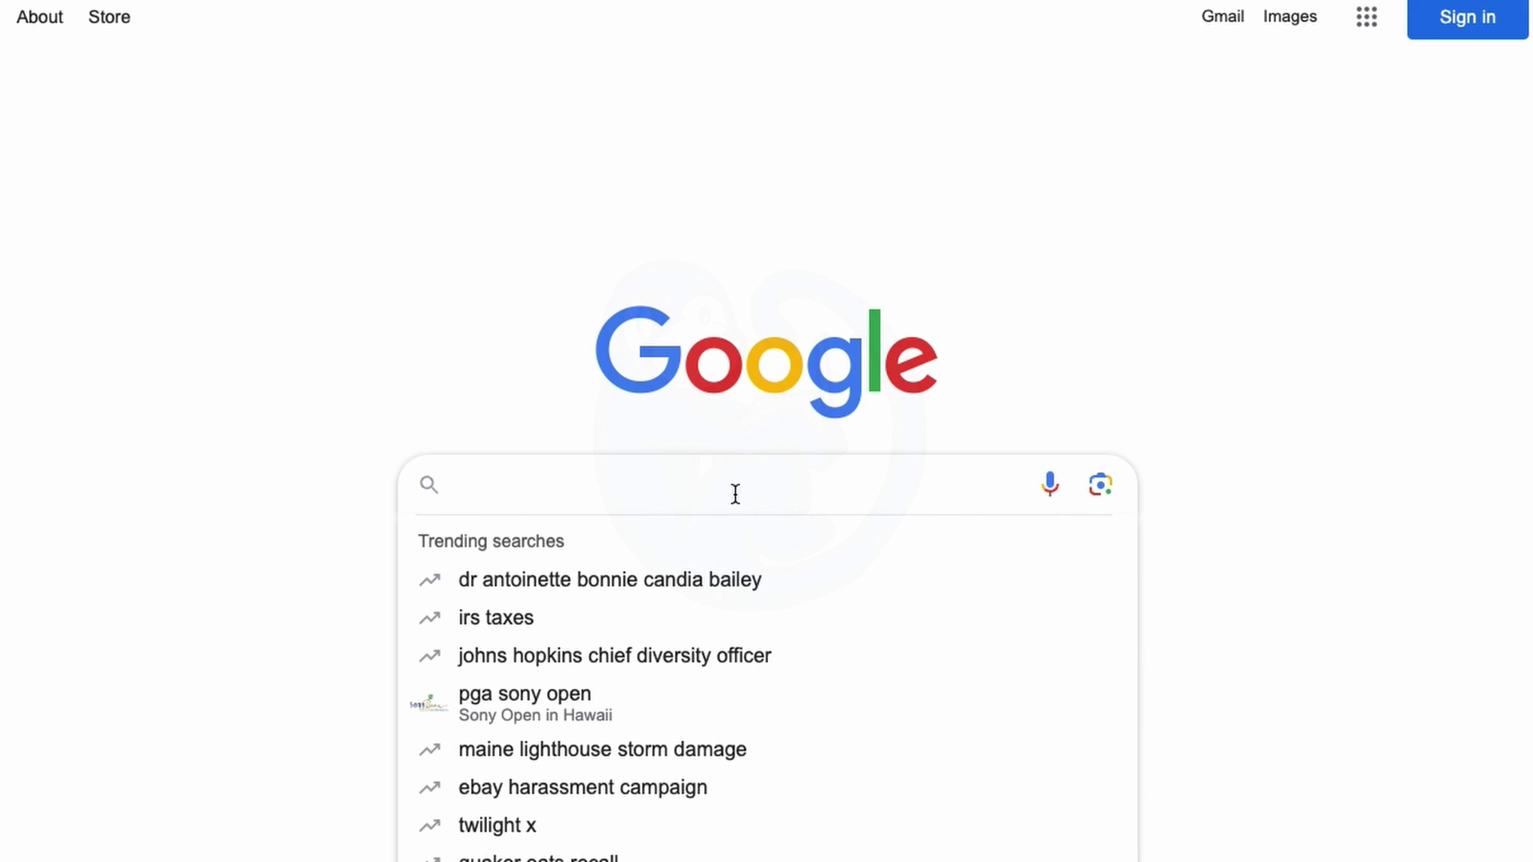
type("linux command")
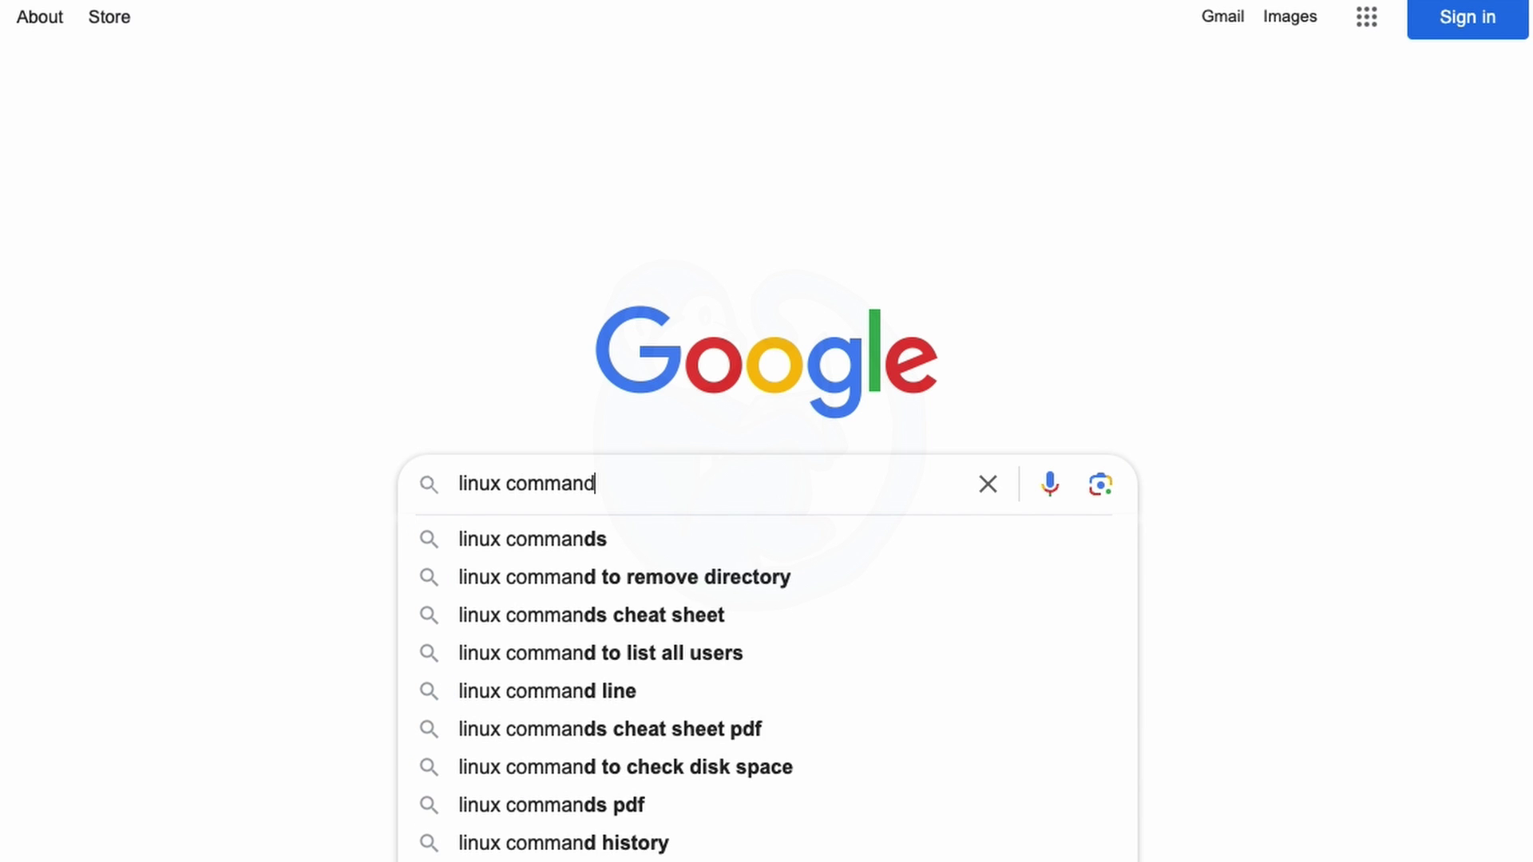
type(" cheat sheet")
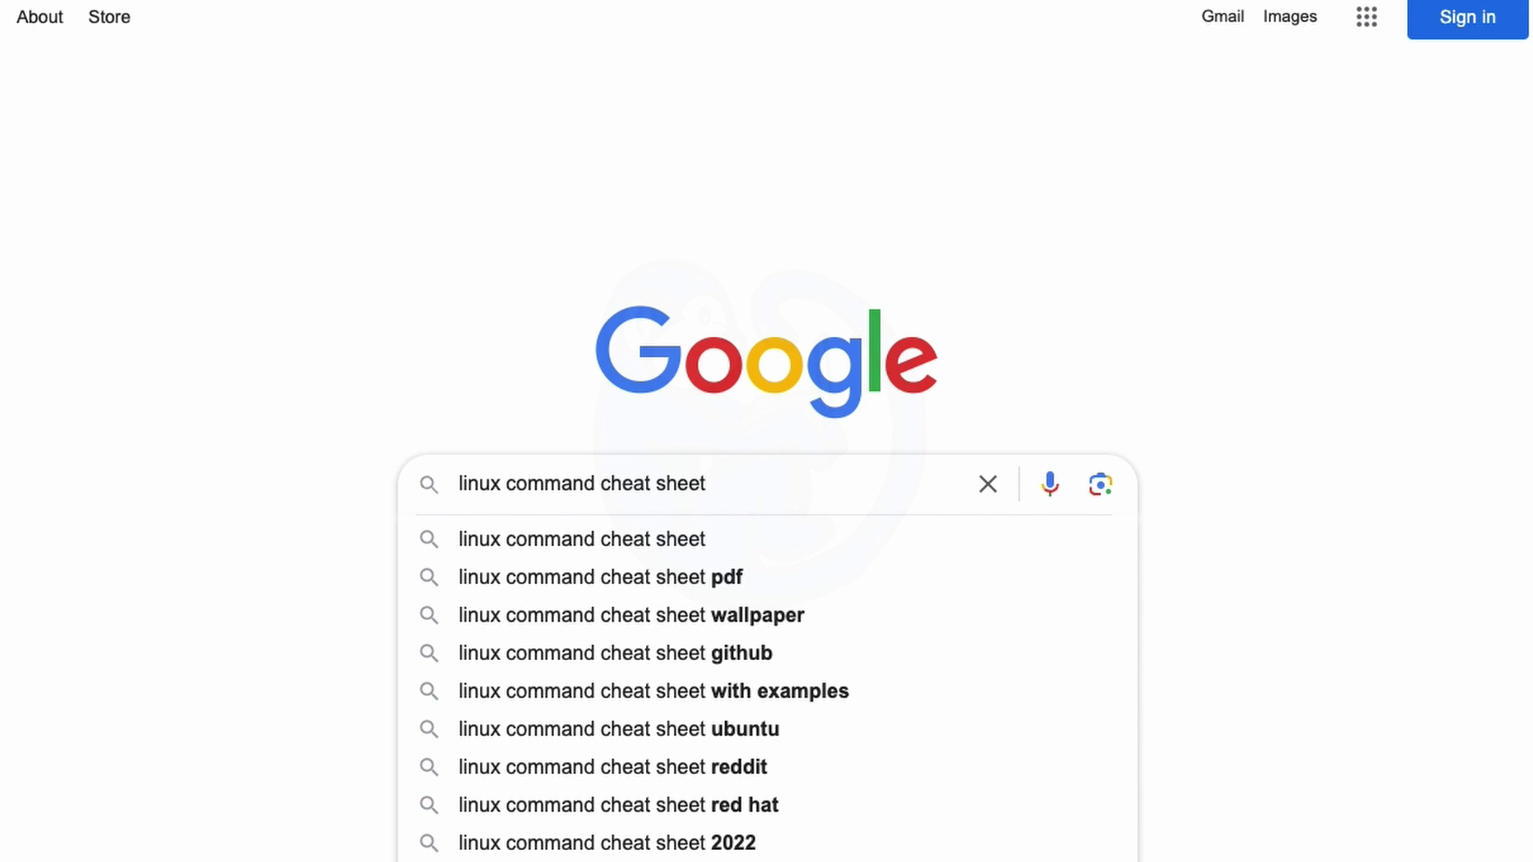
key("Return")
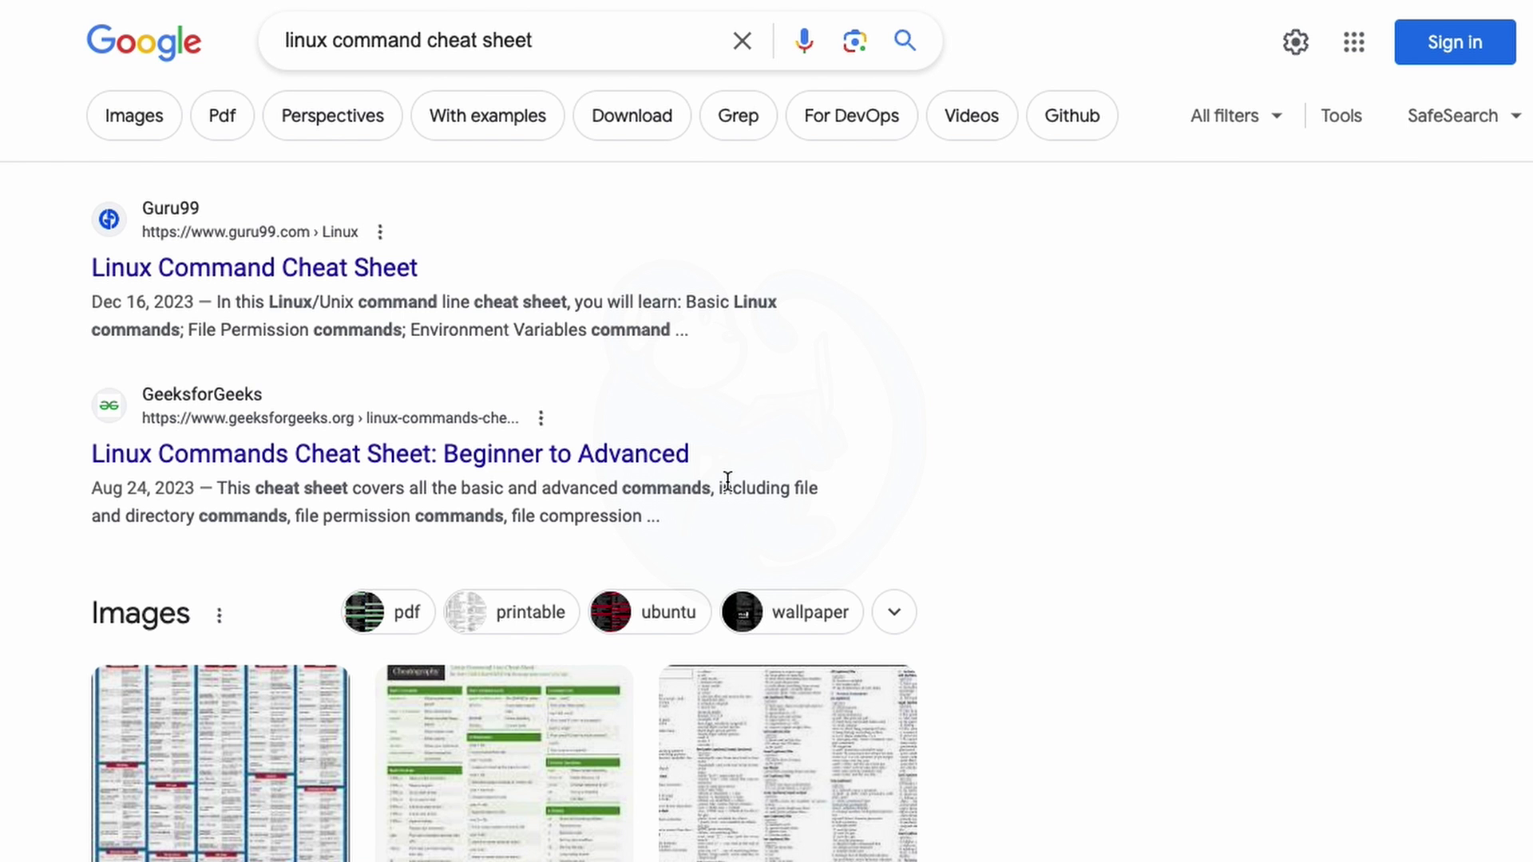
Append filetype:pdf to the query and browse the PDF-only results.
left_click(623, 50)
type("filetype:pdf")
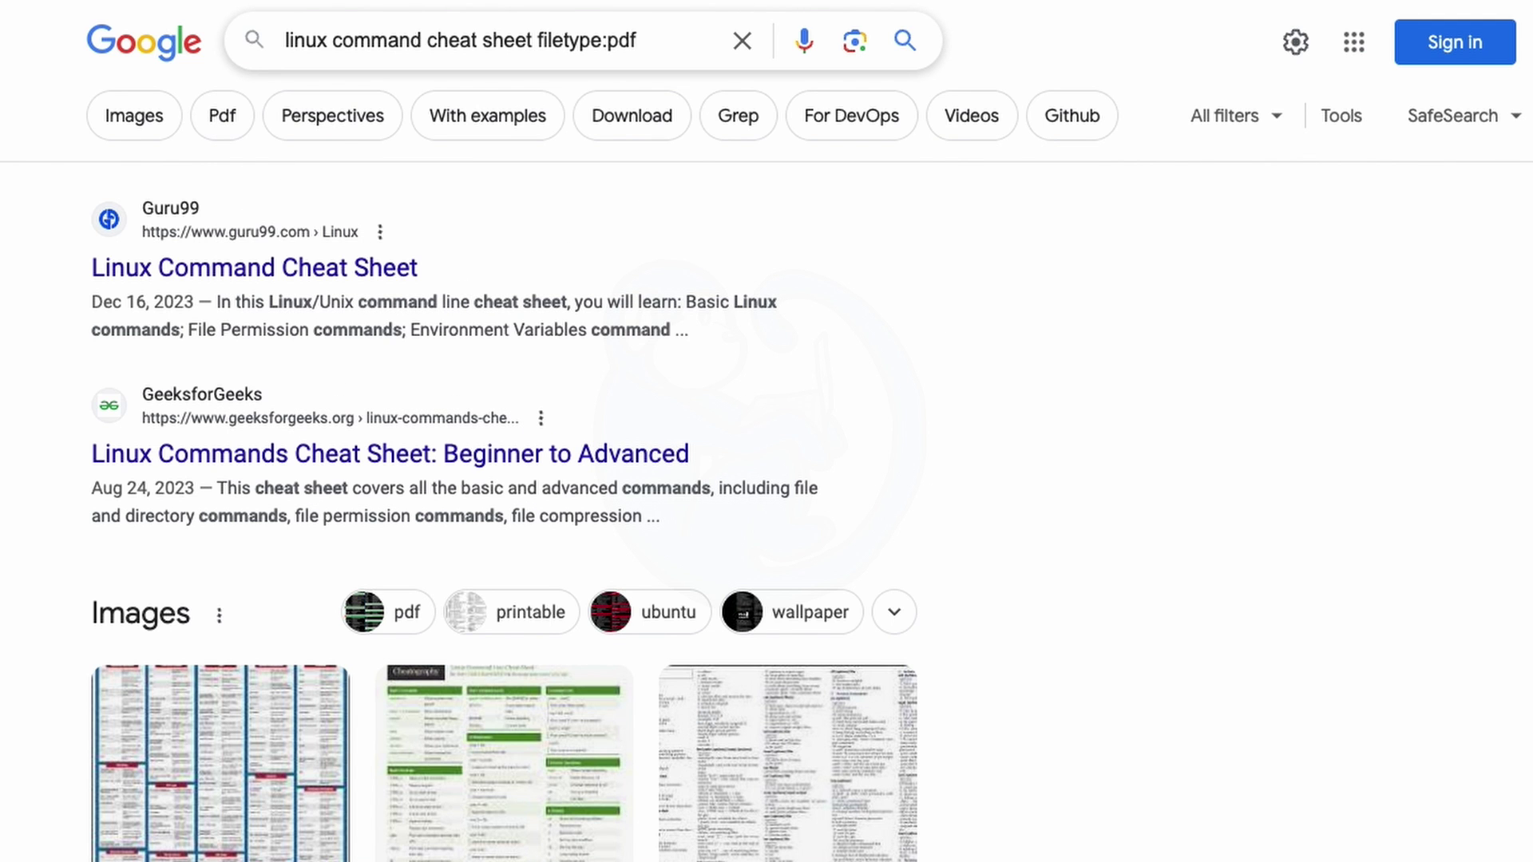
key("Return")
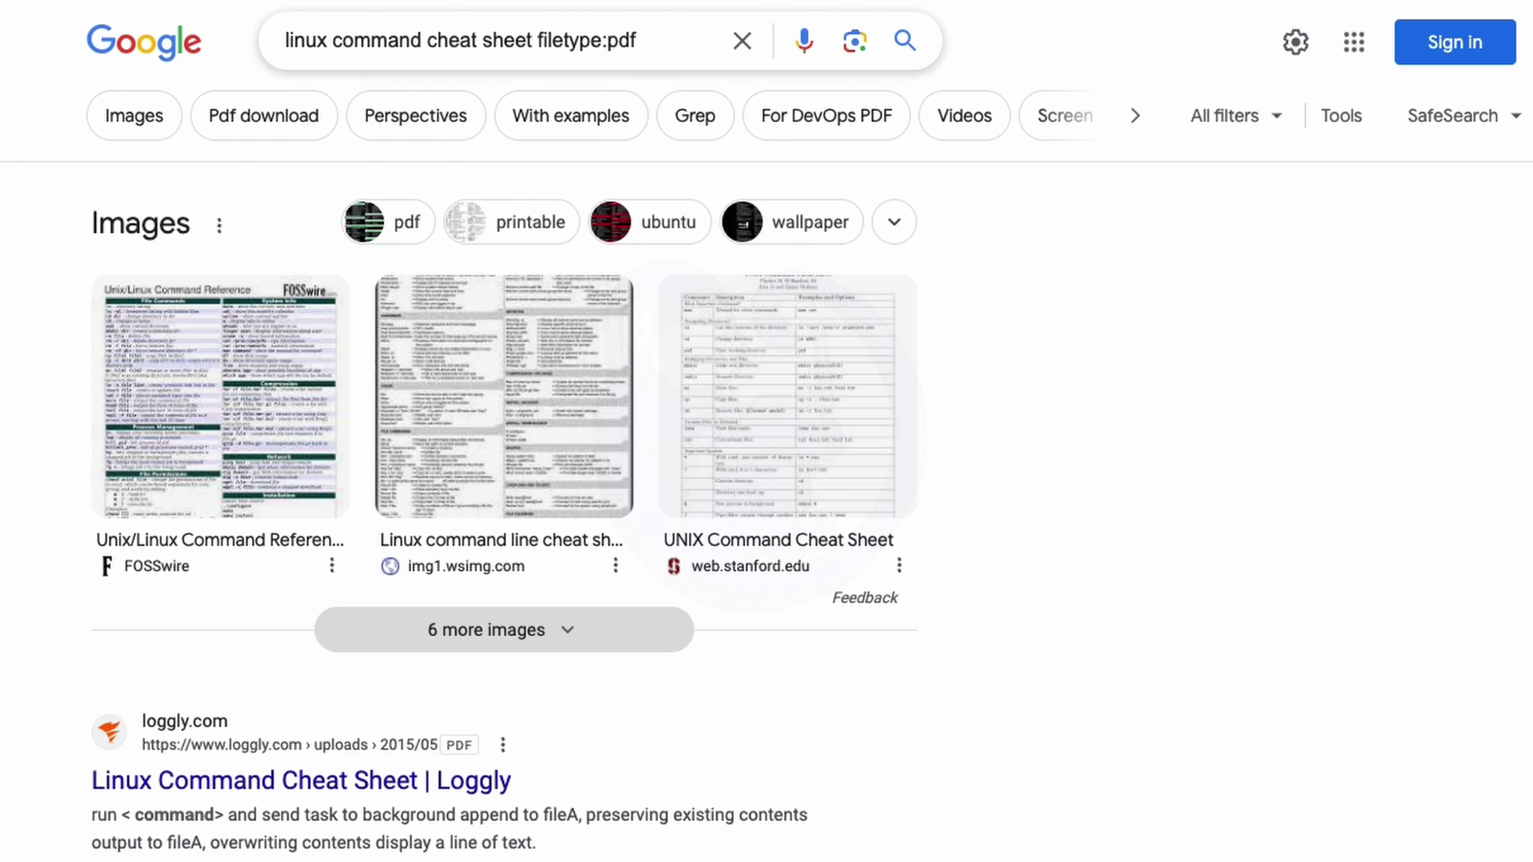
scroll(1043, 332, "down", 5)
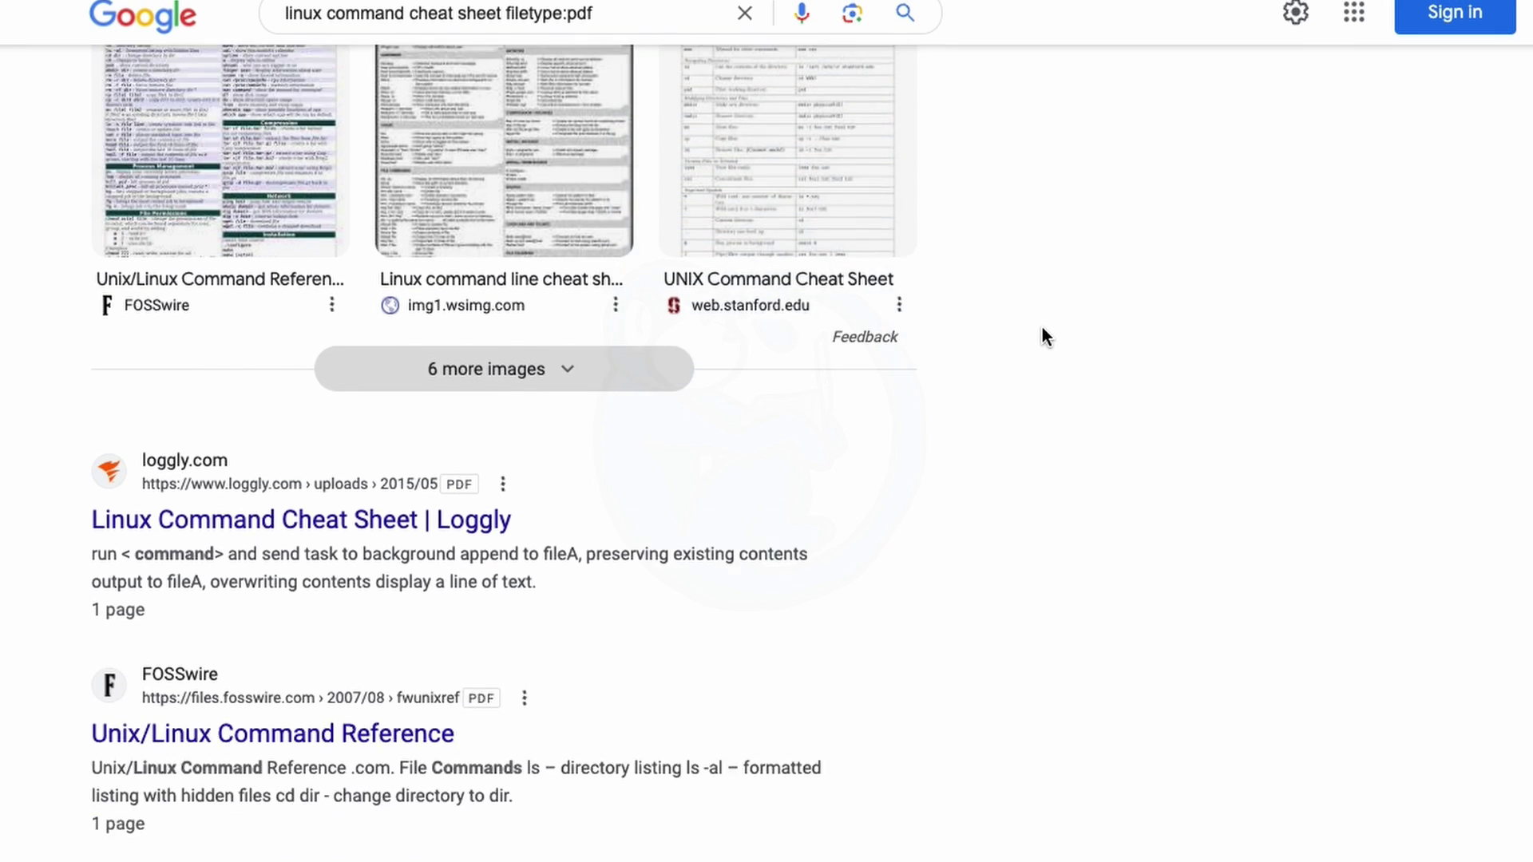
scroll(1042, 329, "down", 18)
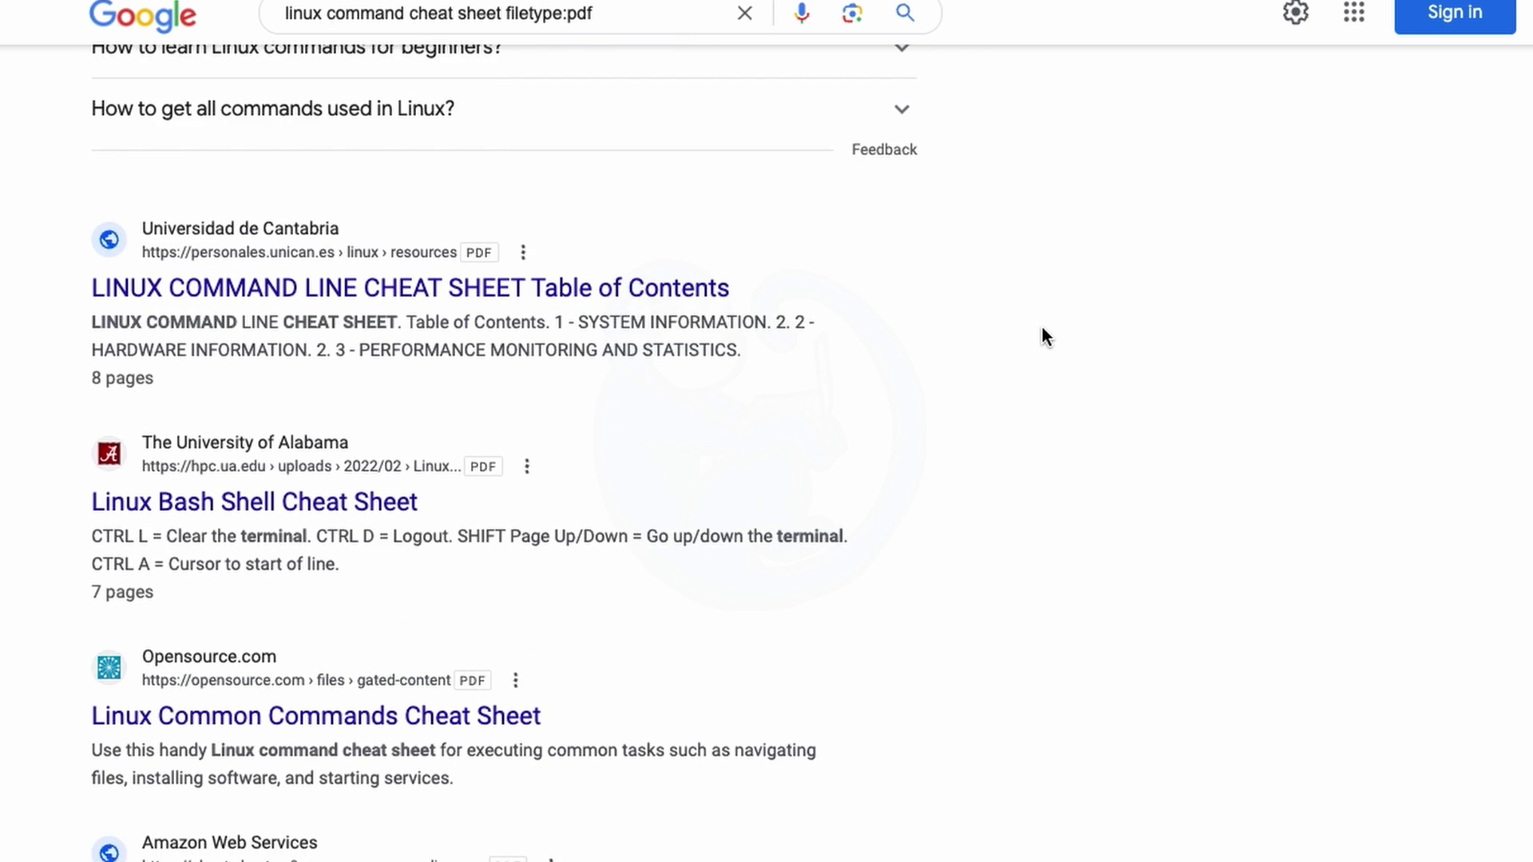
scroll(1042, 329, "up", 20)
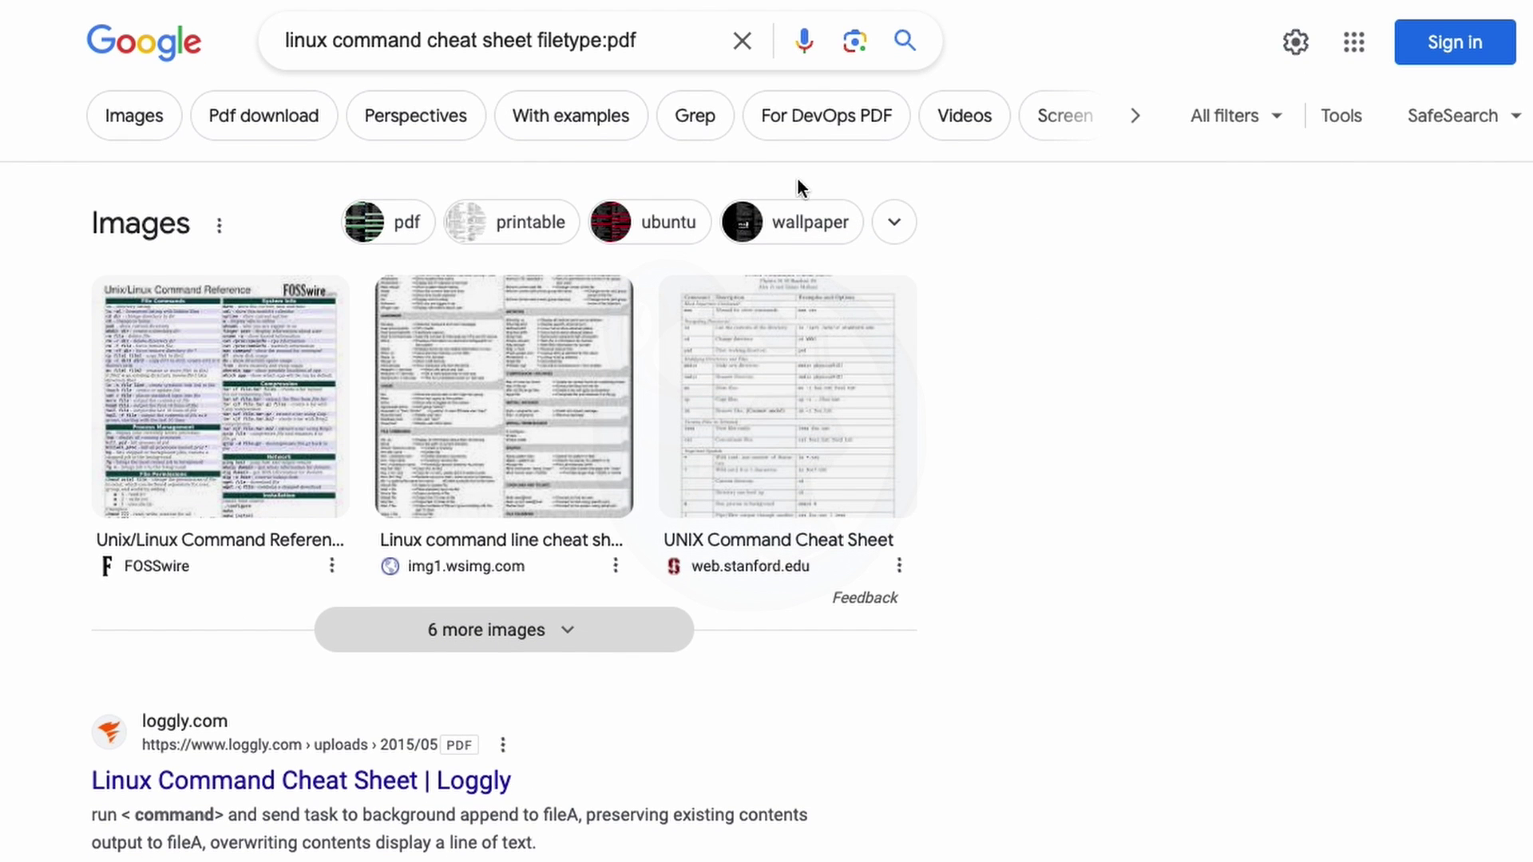
double_click(588, 42)
Delete 'filetype:' so the query reads 'linux command cheat sheet pdf' and search again.
key("BackSpace")
key("Delete")
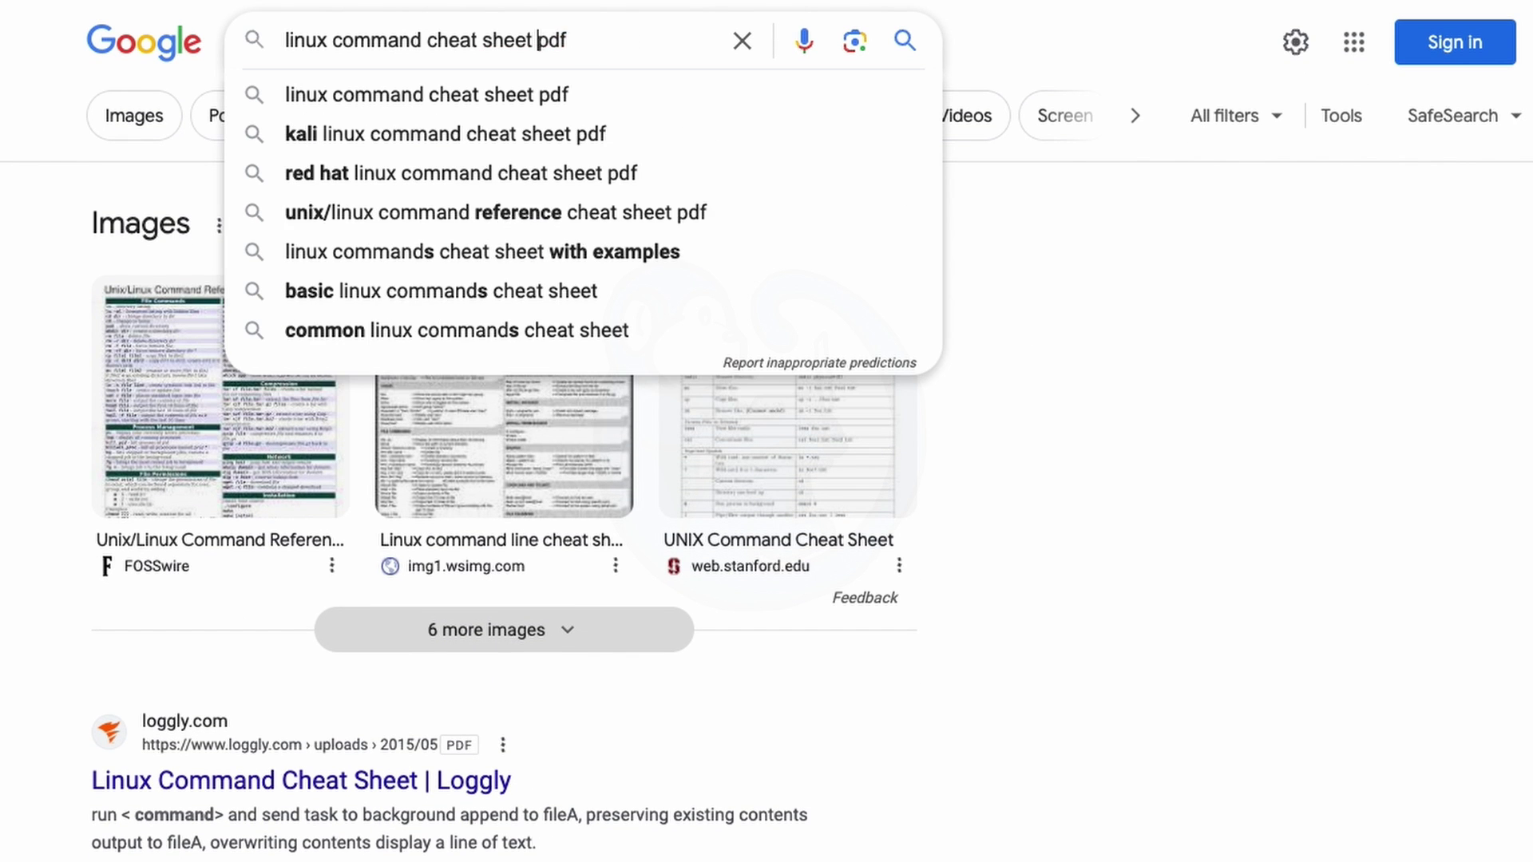
key("Return")
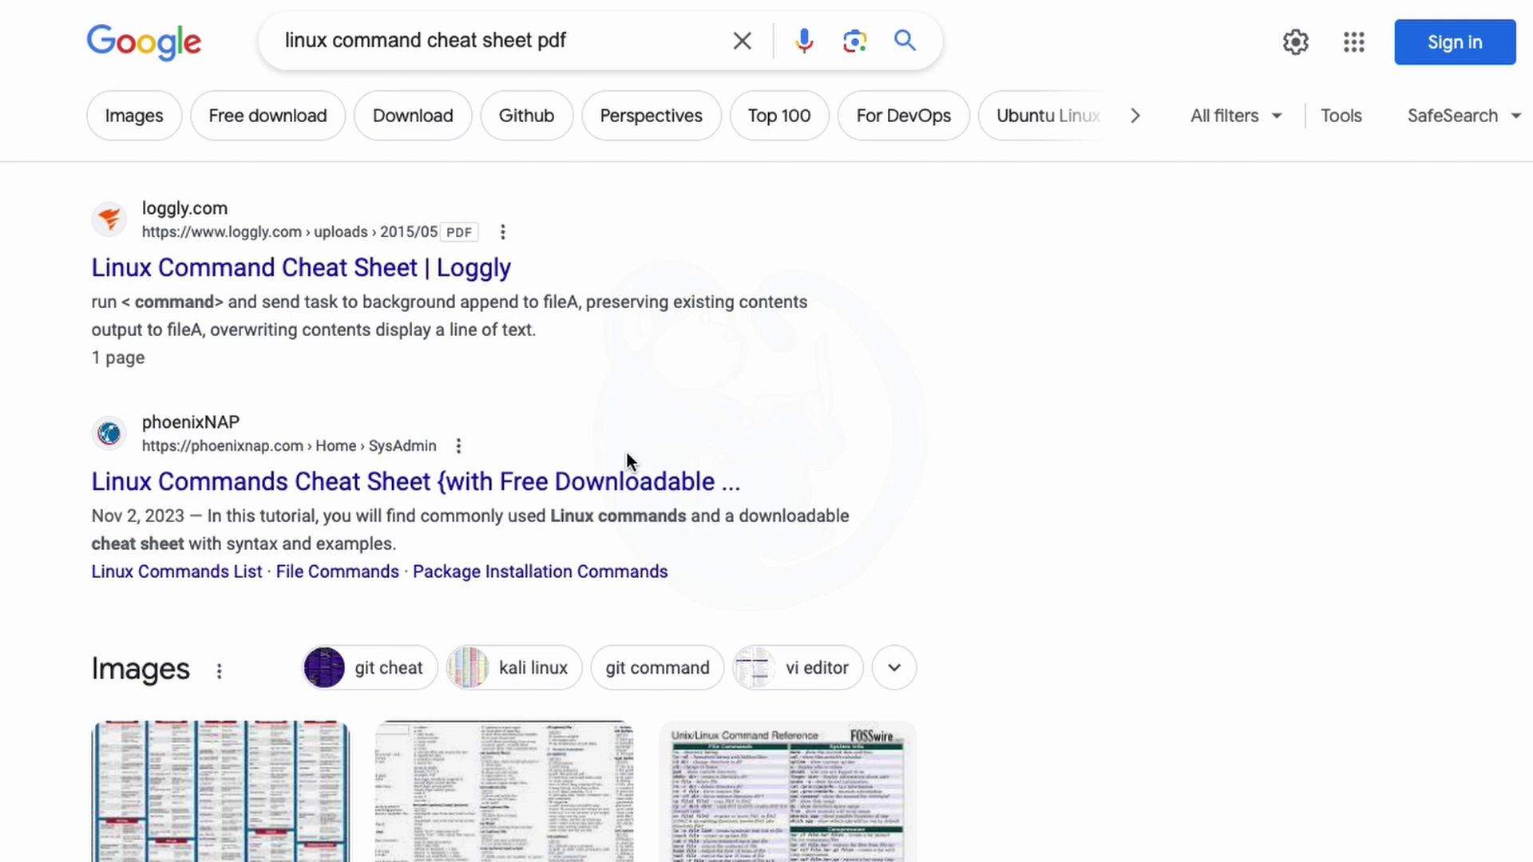
scroll(627, 455, "down", 5)
scroll(628, 463, "down", 6)
scroll(623, 471, "up", 12)
Open the phoenixNAP Linux Commands Cheat Sheet article and scroll through it.
left_click(364, 483)
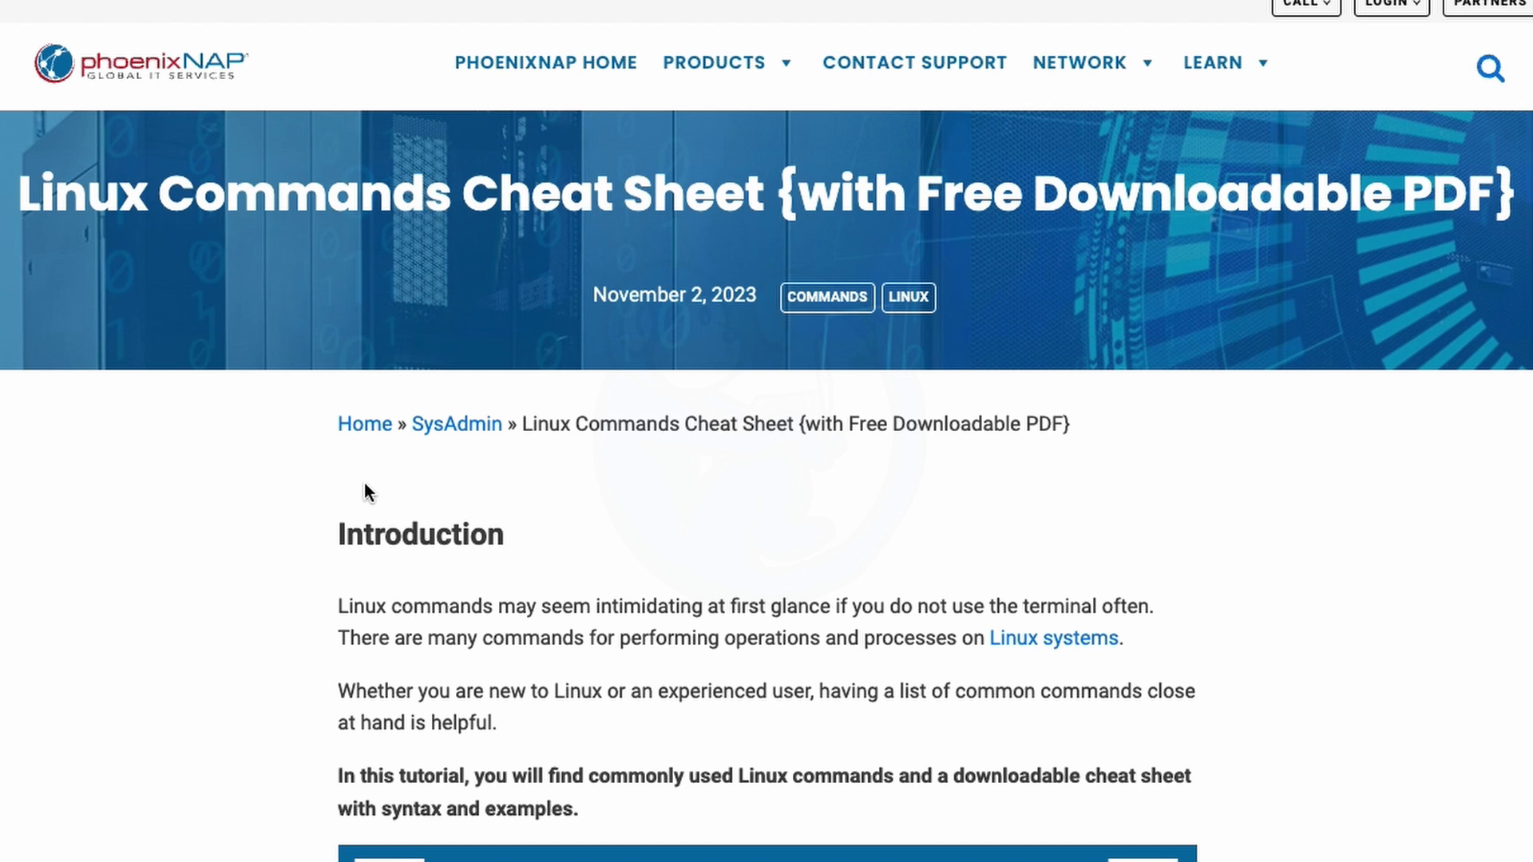
scroll(365, 485, "down", 10)
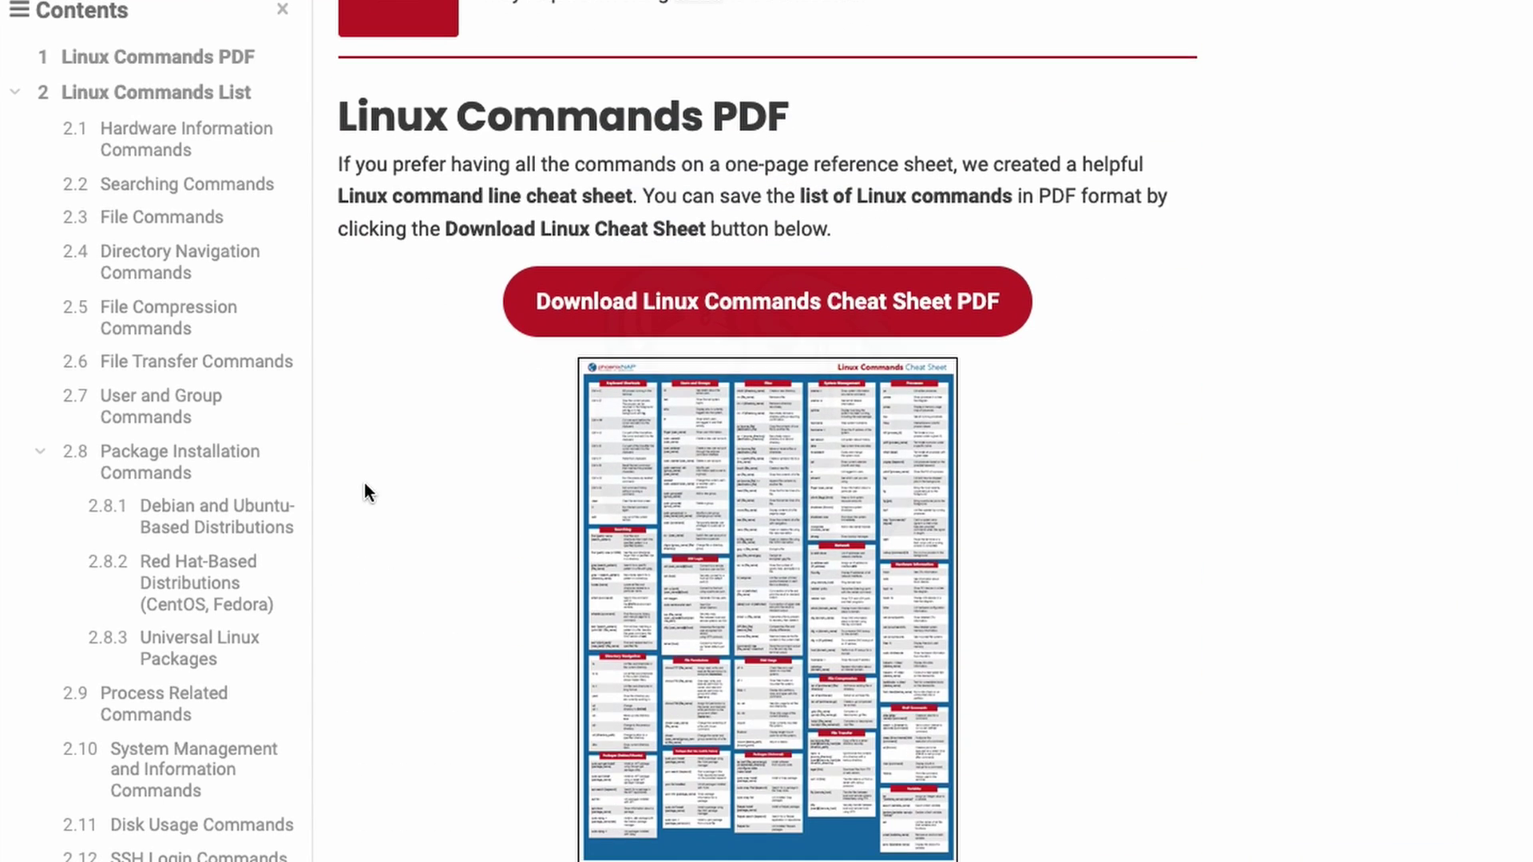
scroll(365, 484, "down", 3)
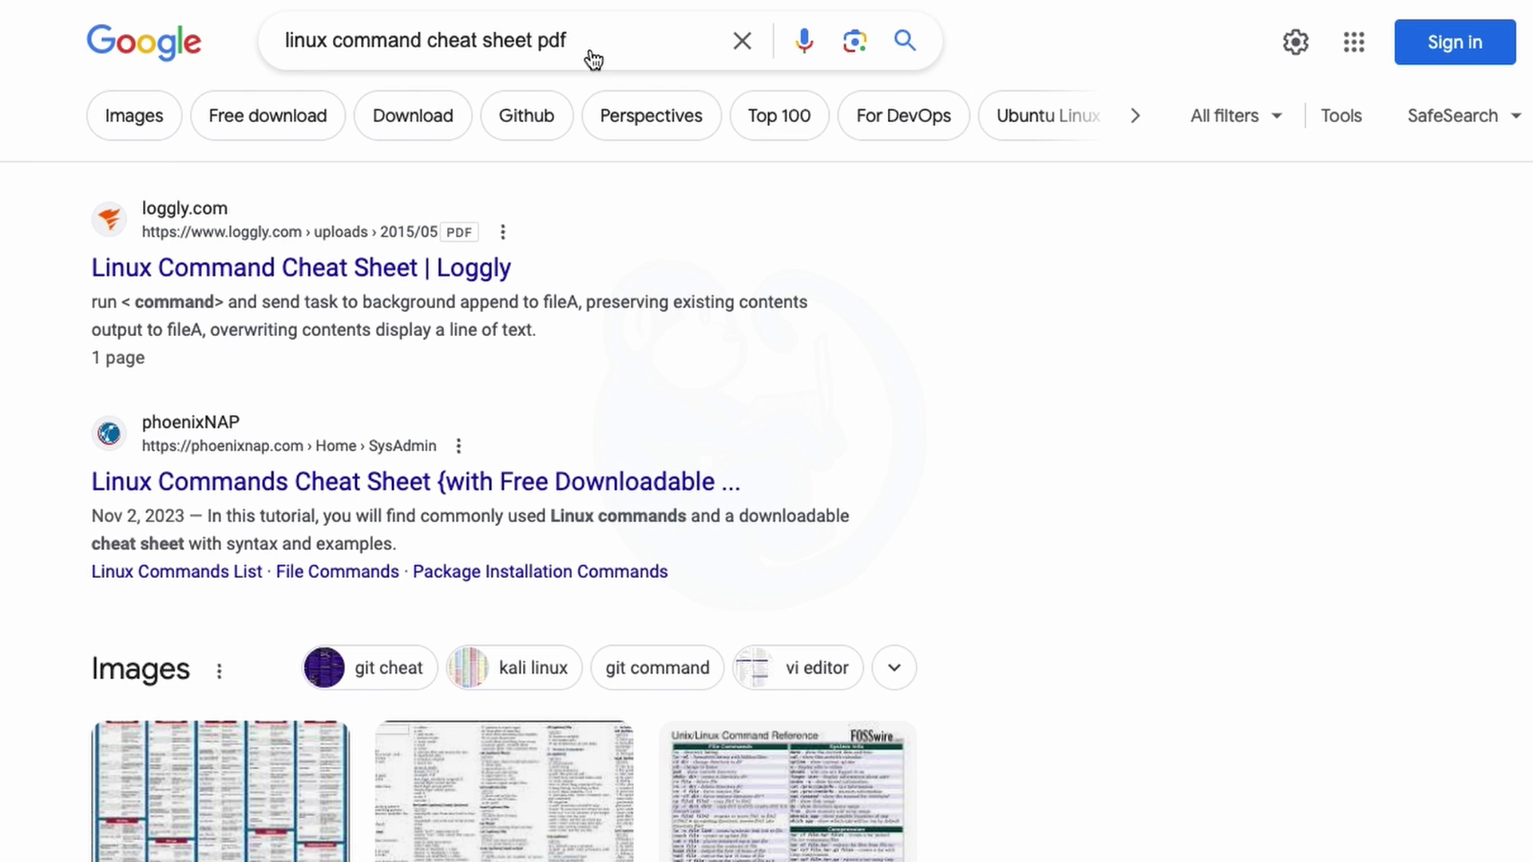
Add the filetype: operator before pdf and rerun the Linux command cheat sheet search.
left_click(536, 40)
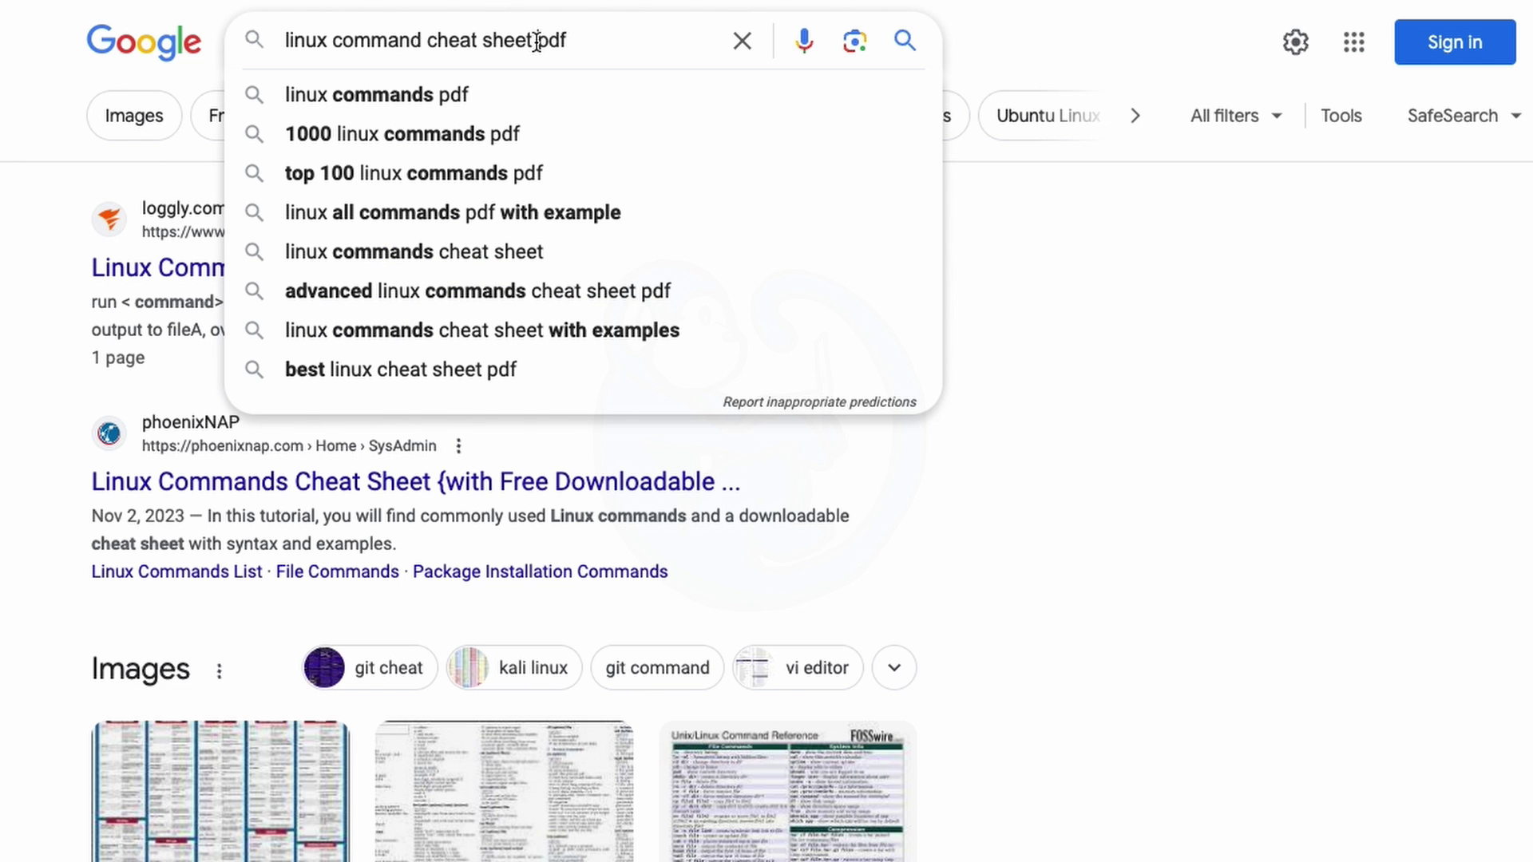
type("filet")
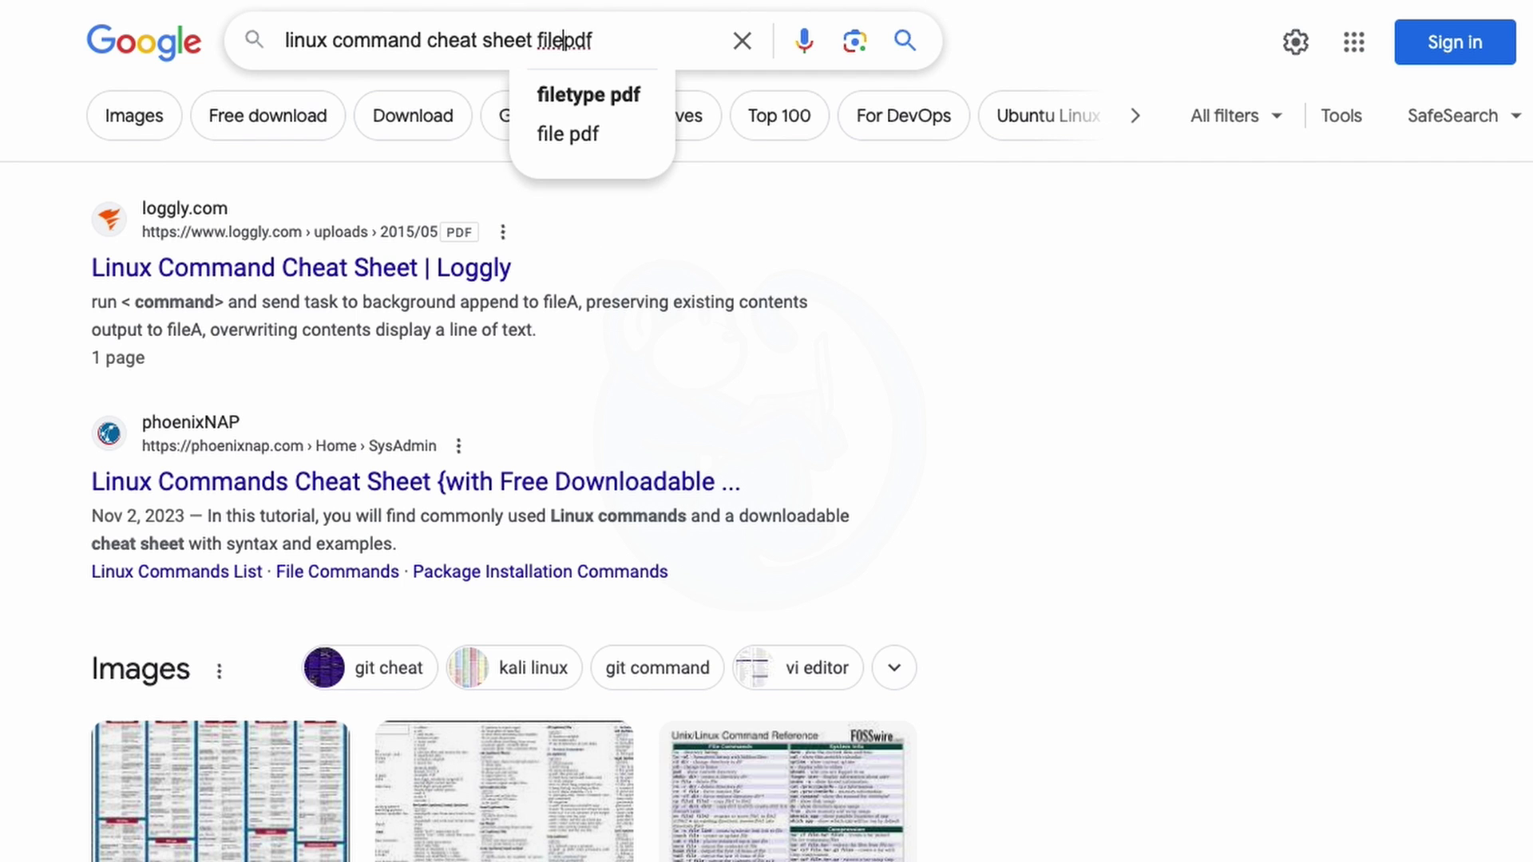
type("ype")
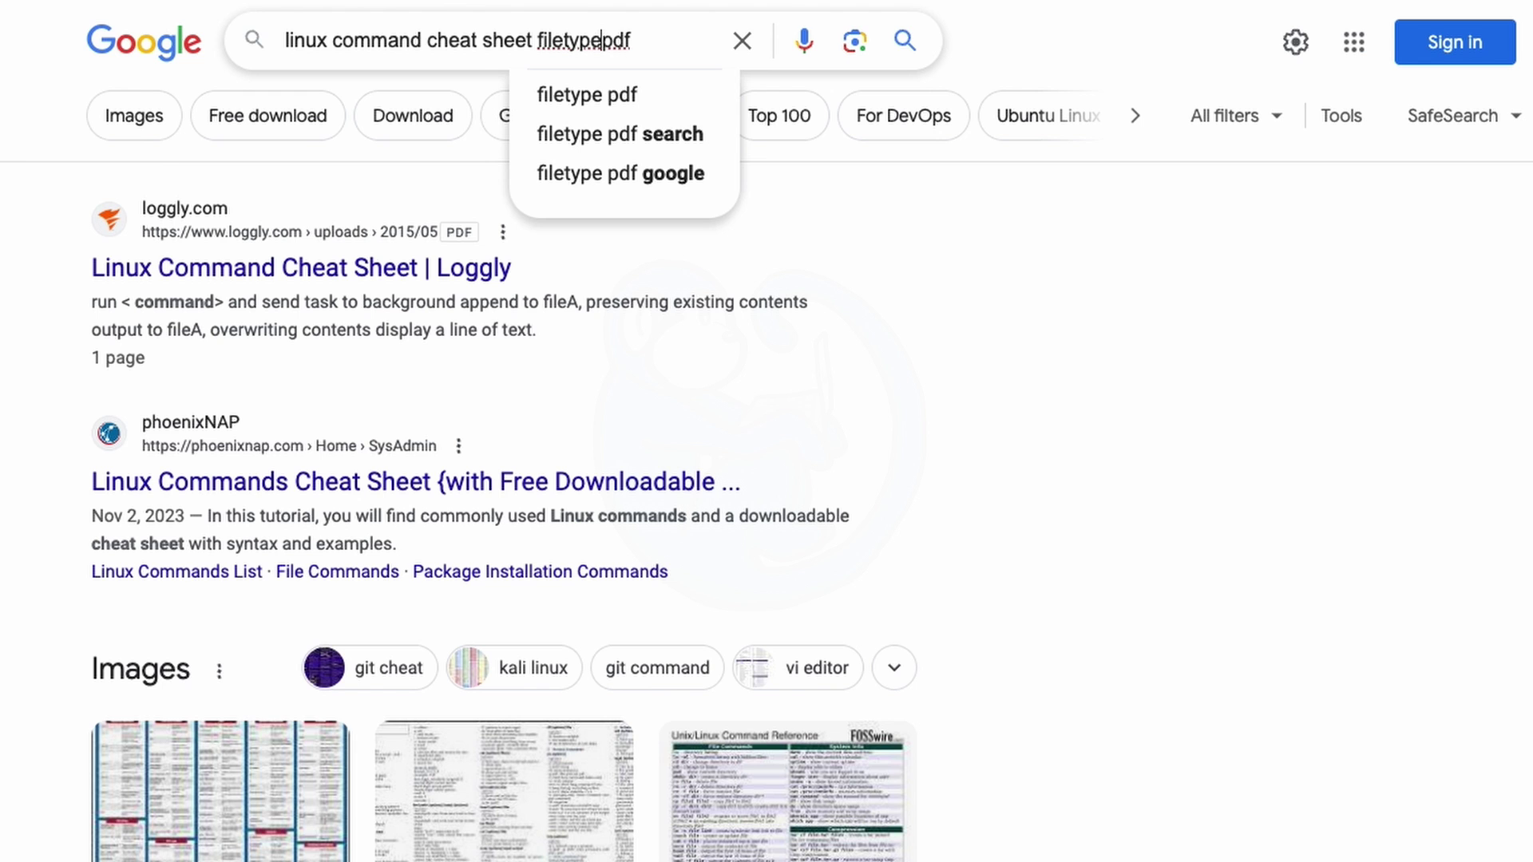
type(":")
key("Return")
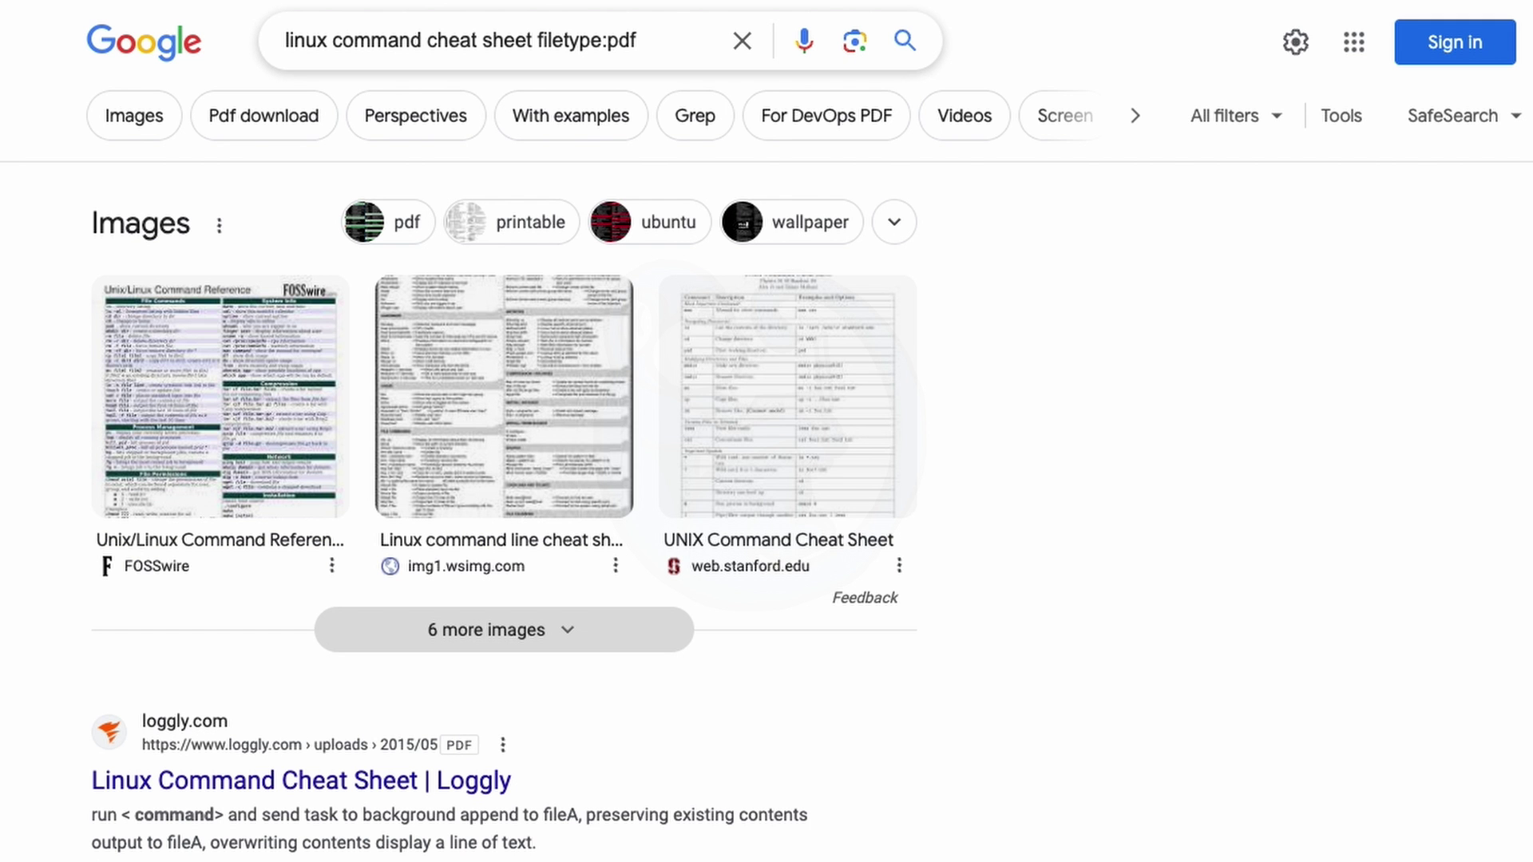
Limit the PDF cheat sheet search to site:sans.org and scroll through the SANS results.
left_click(651, 34)
type("site:")
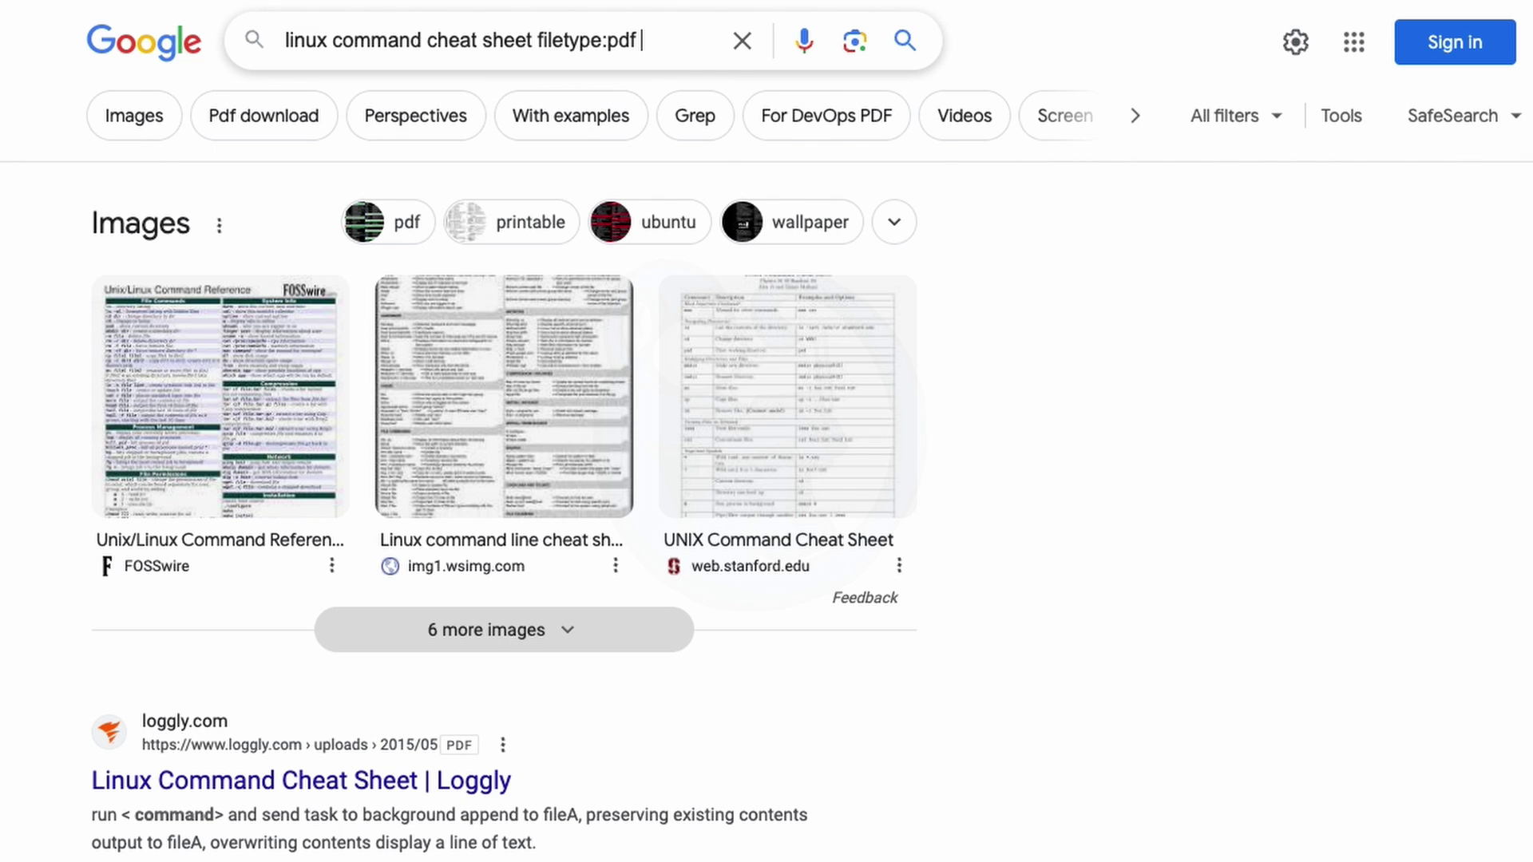
type("sand")
key("BackSpace")
type("s.org")
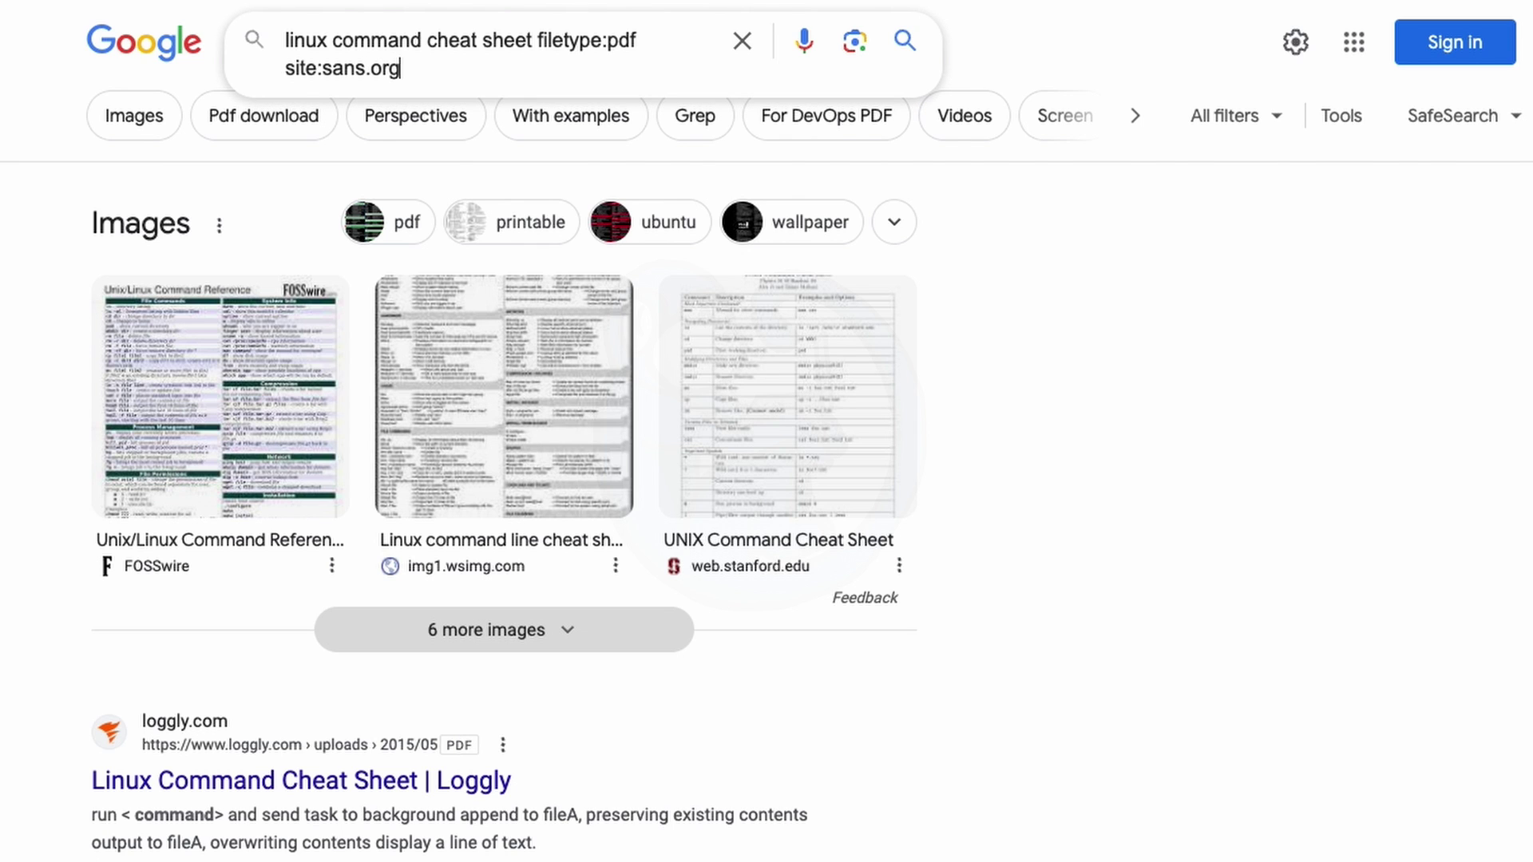
key("Return")
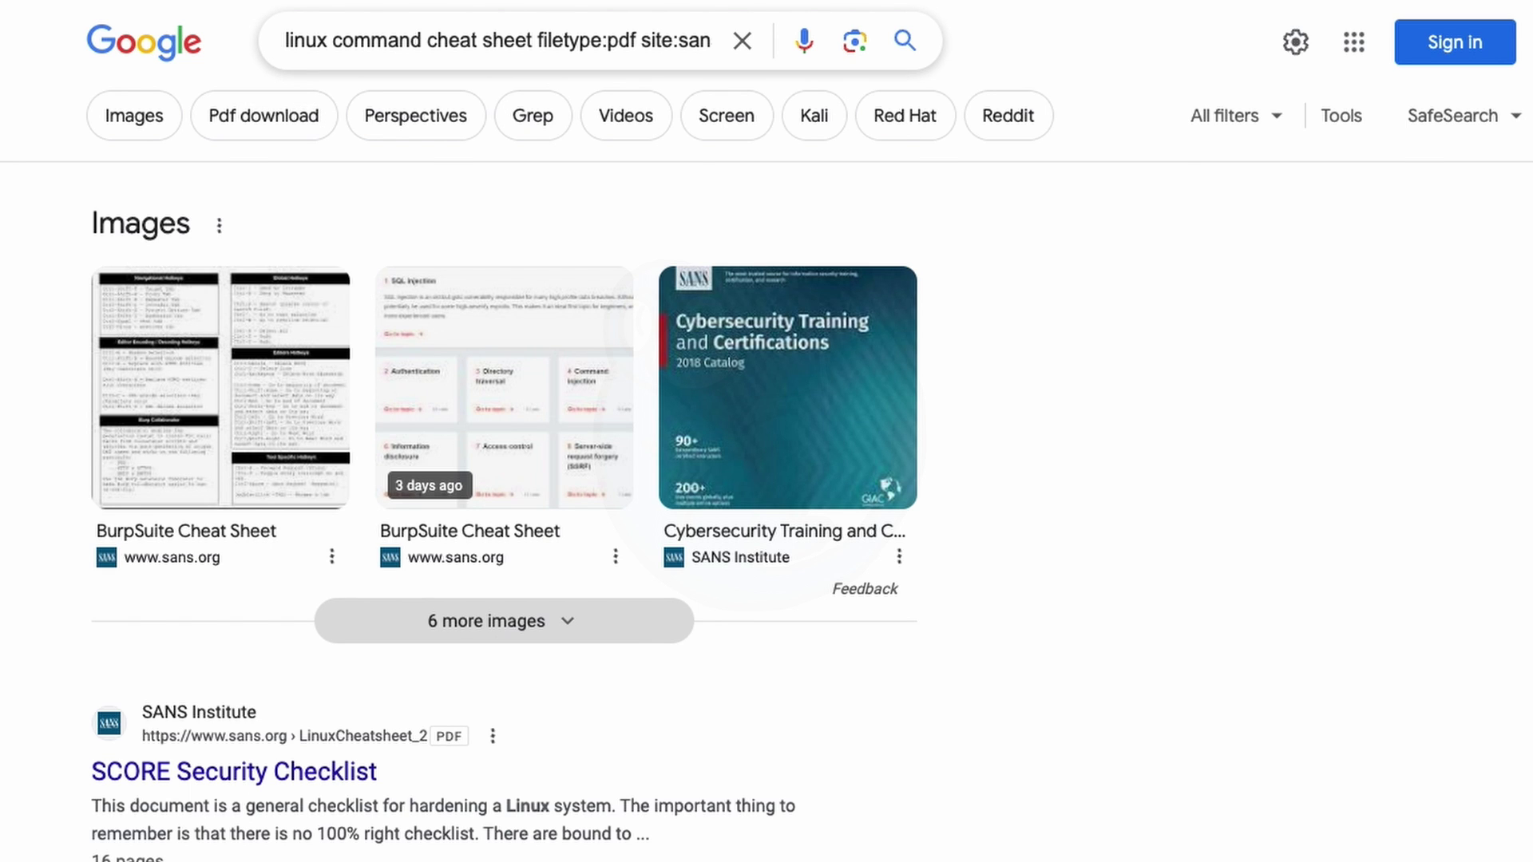
scroll(1181, 359, "down", 2)
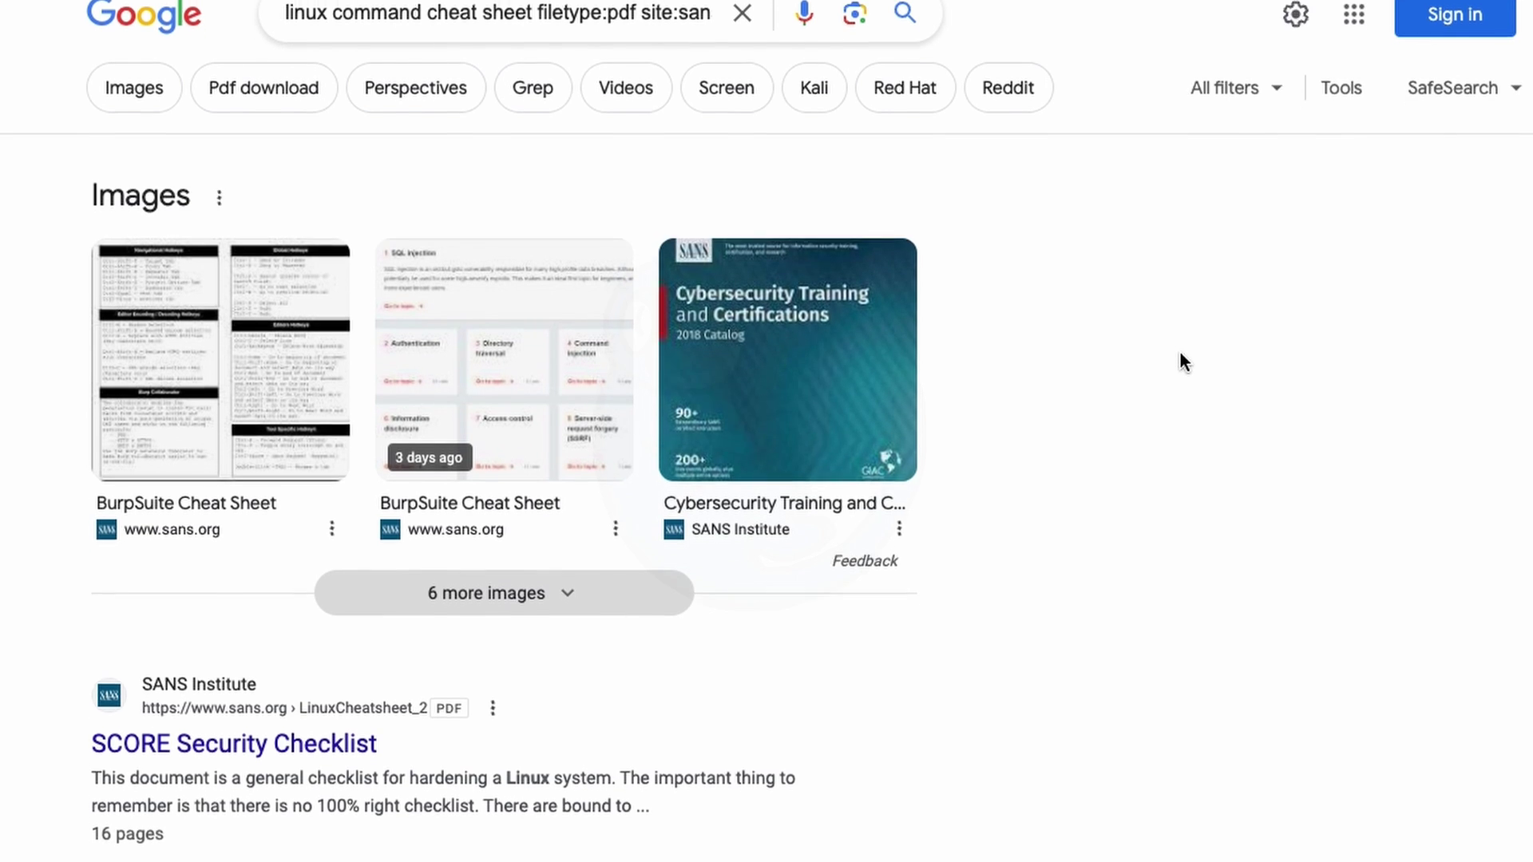
scroll(1182, 361, "down", 10)
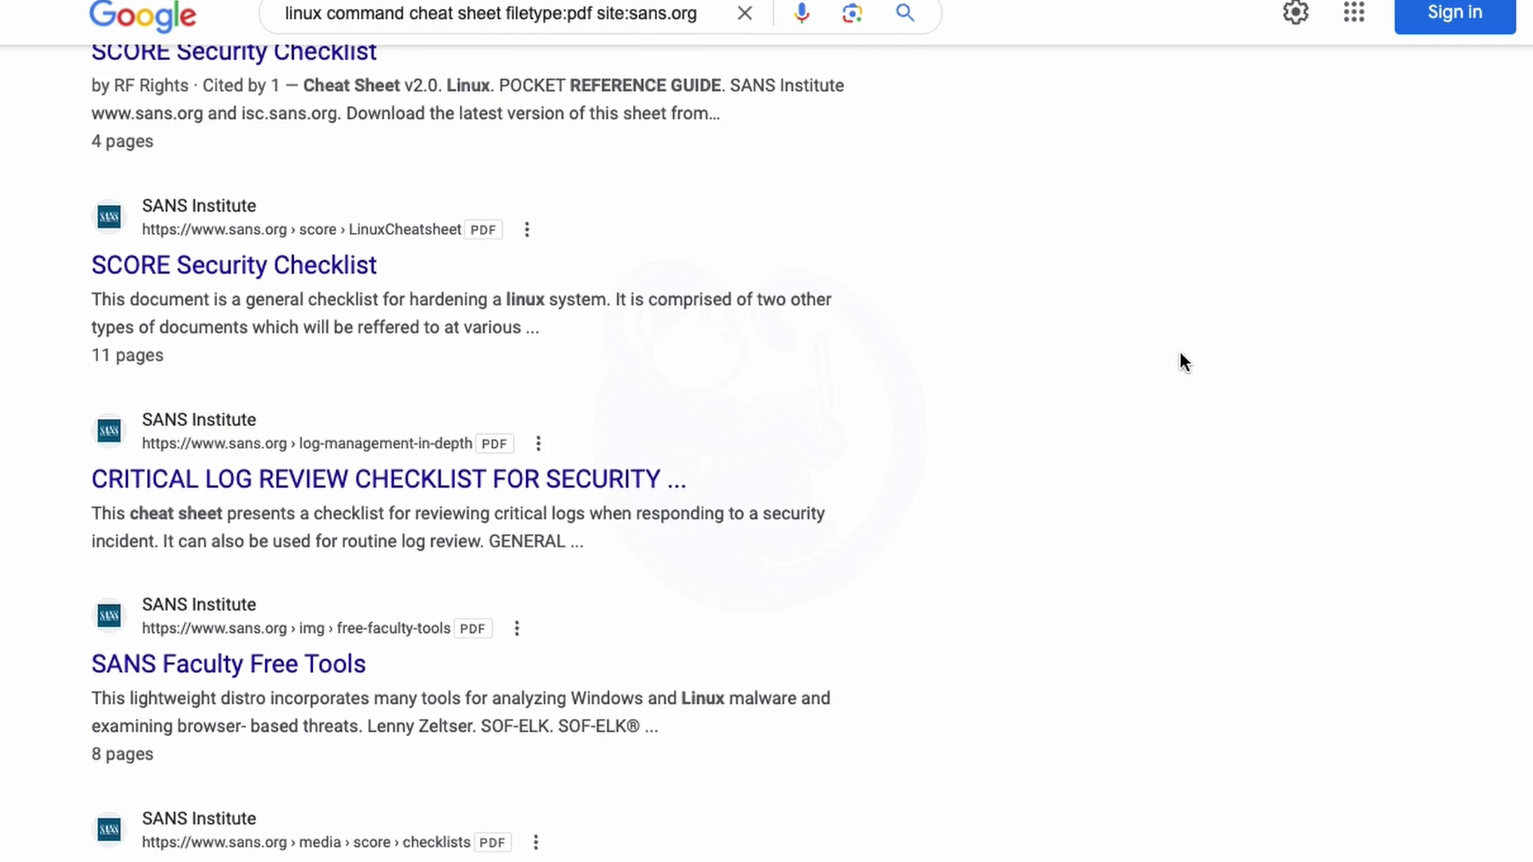
scroll(1182, 361, "down", 10)
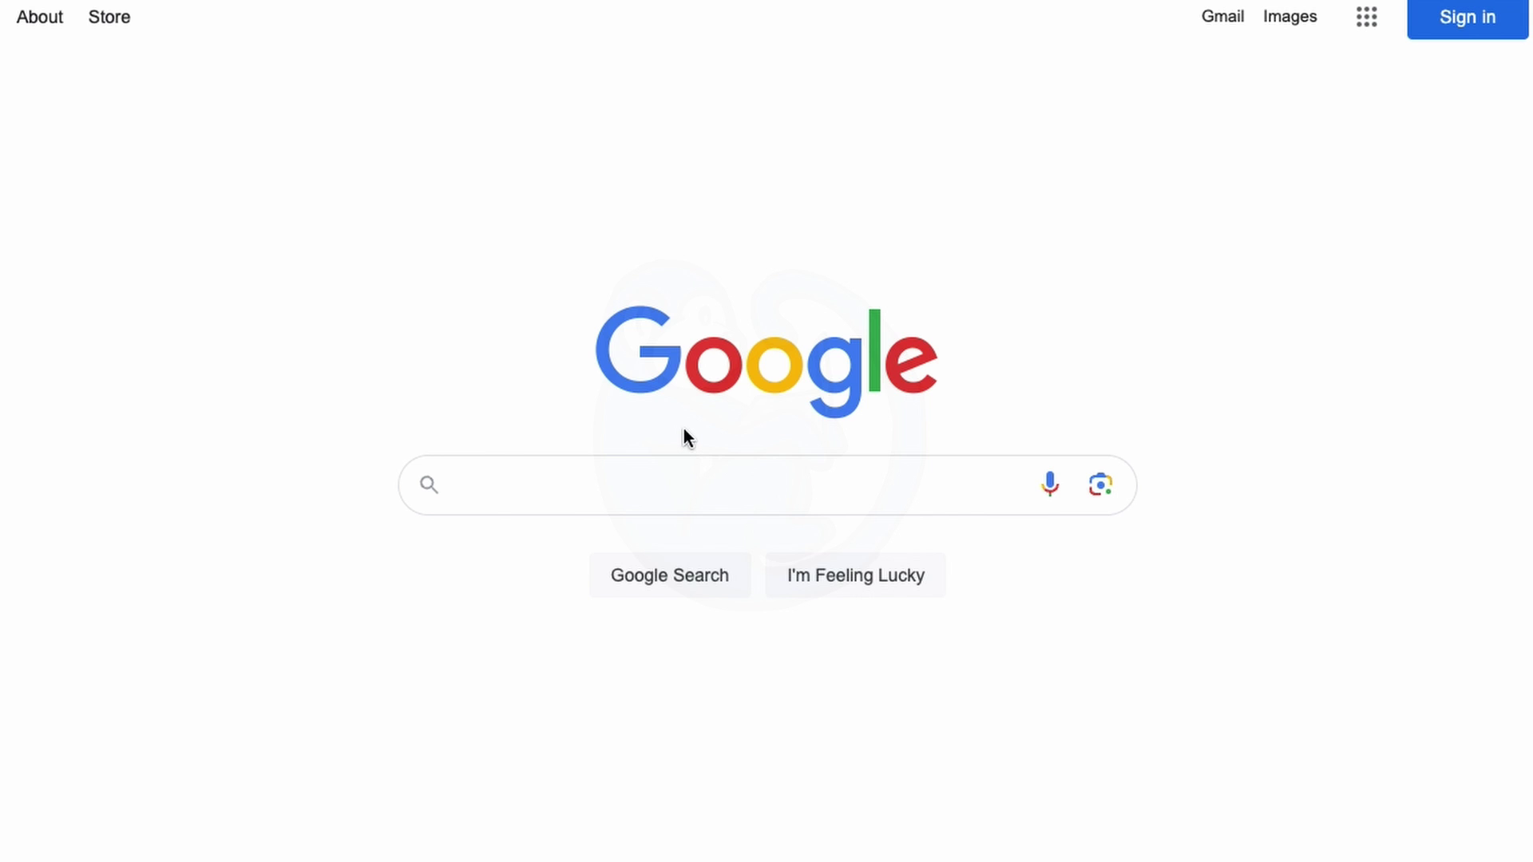
Search Google for 'site:sans.org intitle:password'.
left_click(659, 492)
type("s")
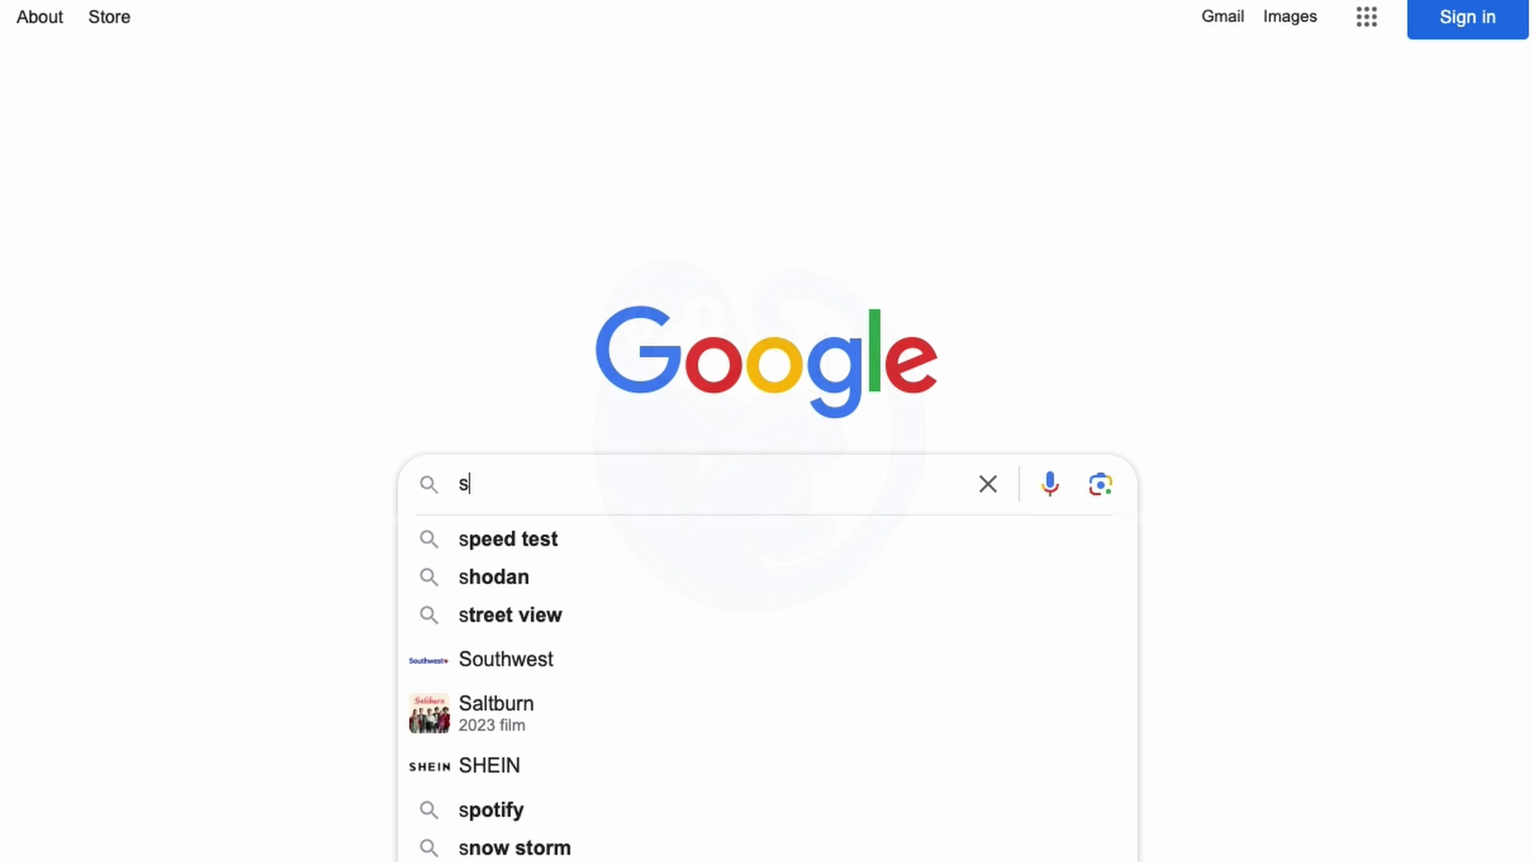
type("ite:sans.org")
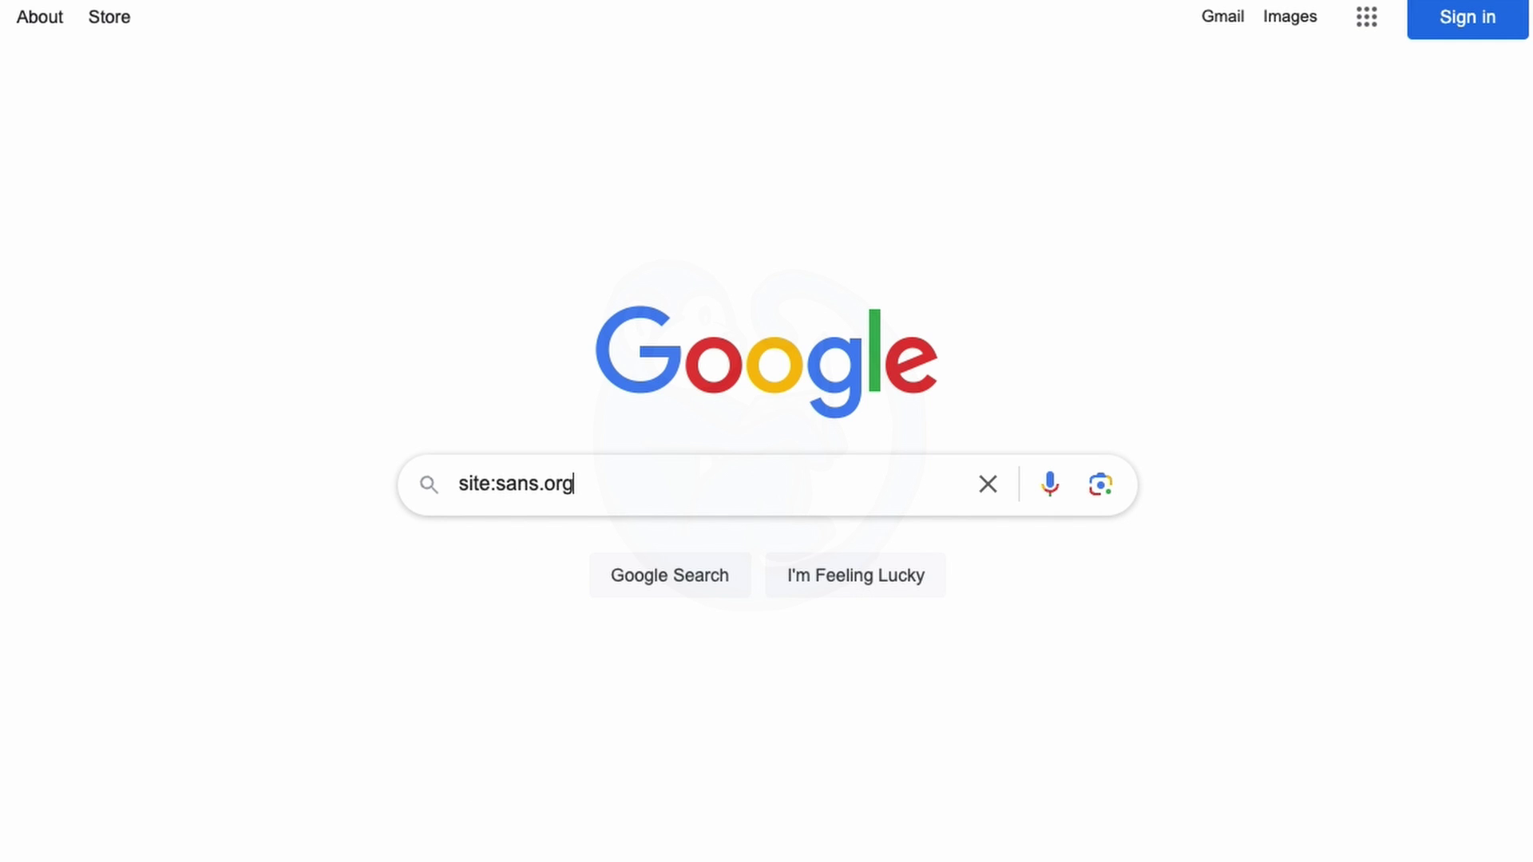
type(" intitle:password")
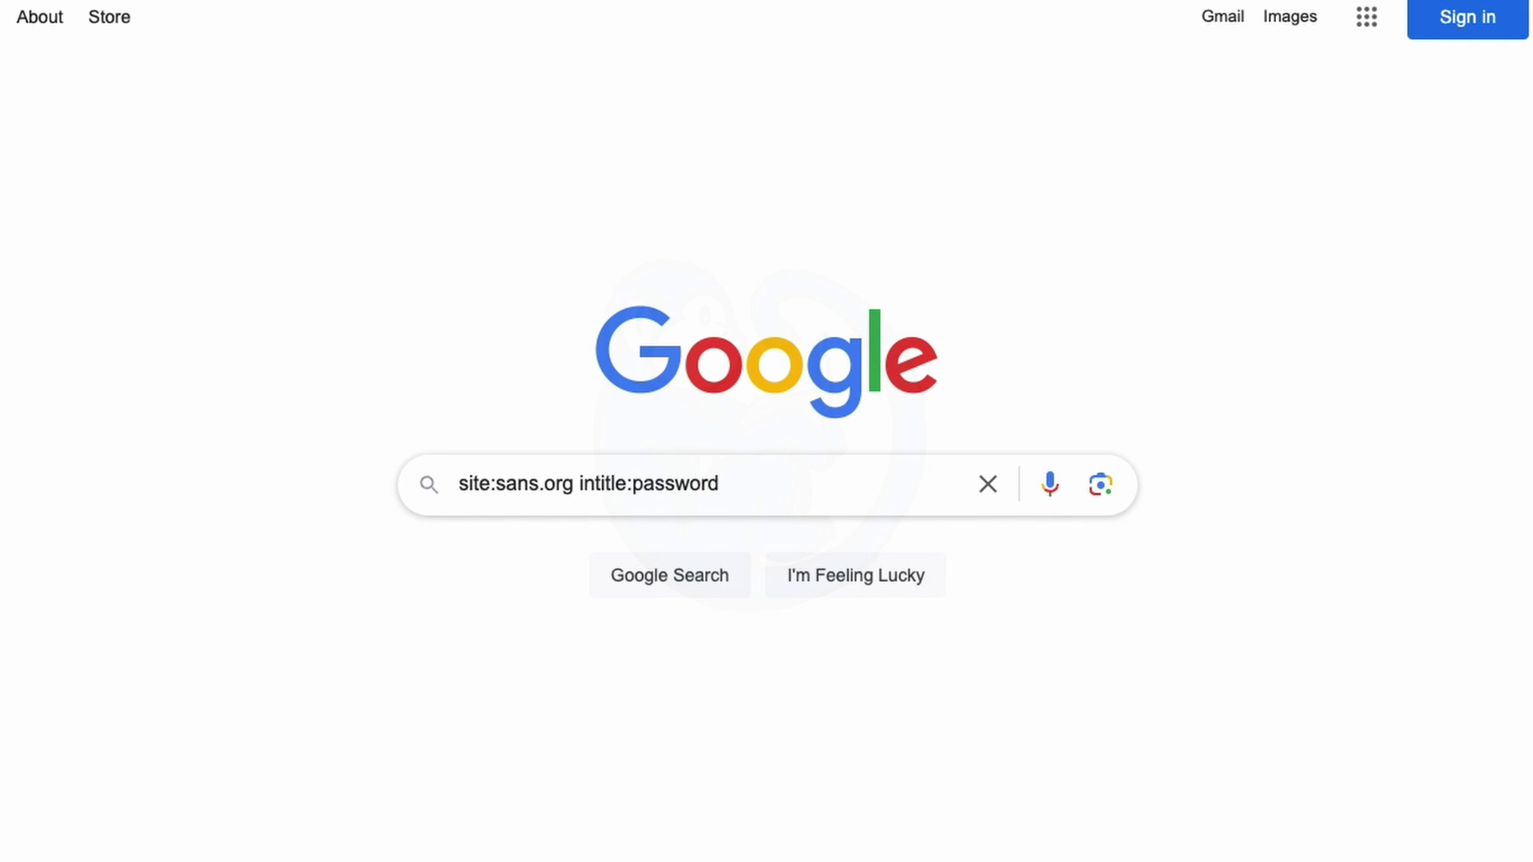
key("Return")
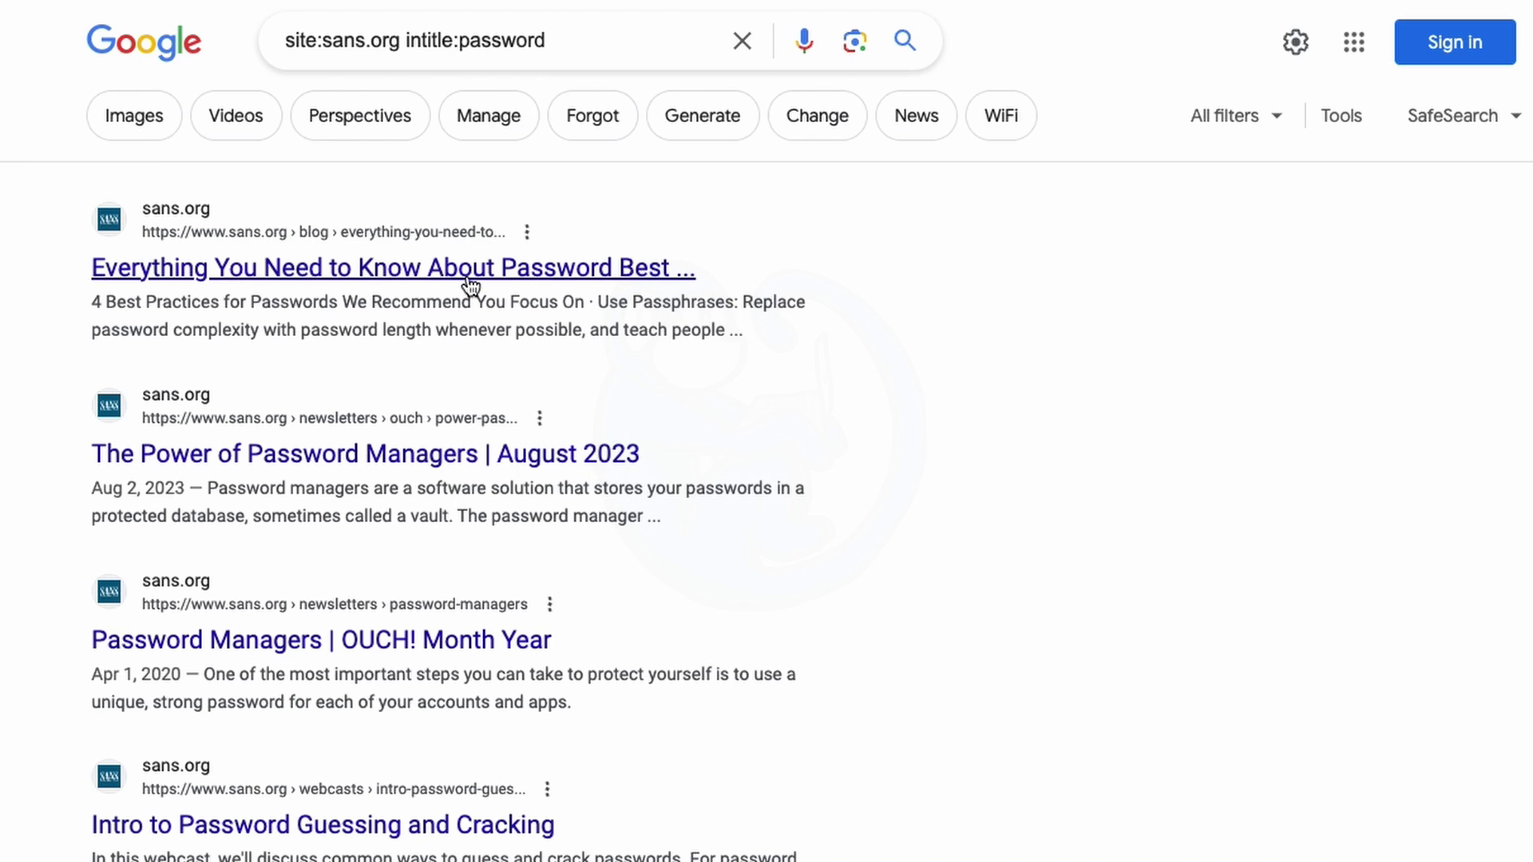
Read the SANS password best-practices blog post, then return to the results.
left_click(567, 273)
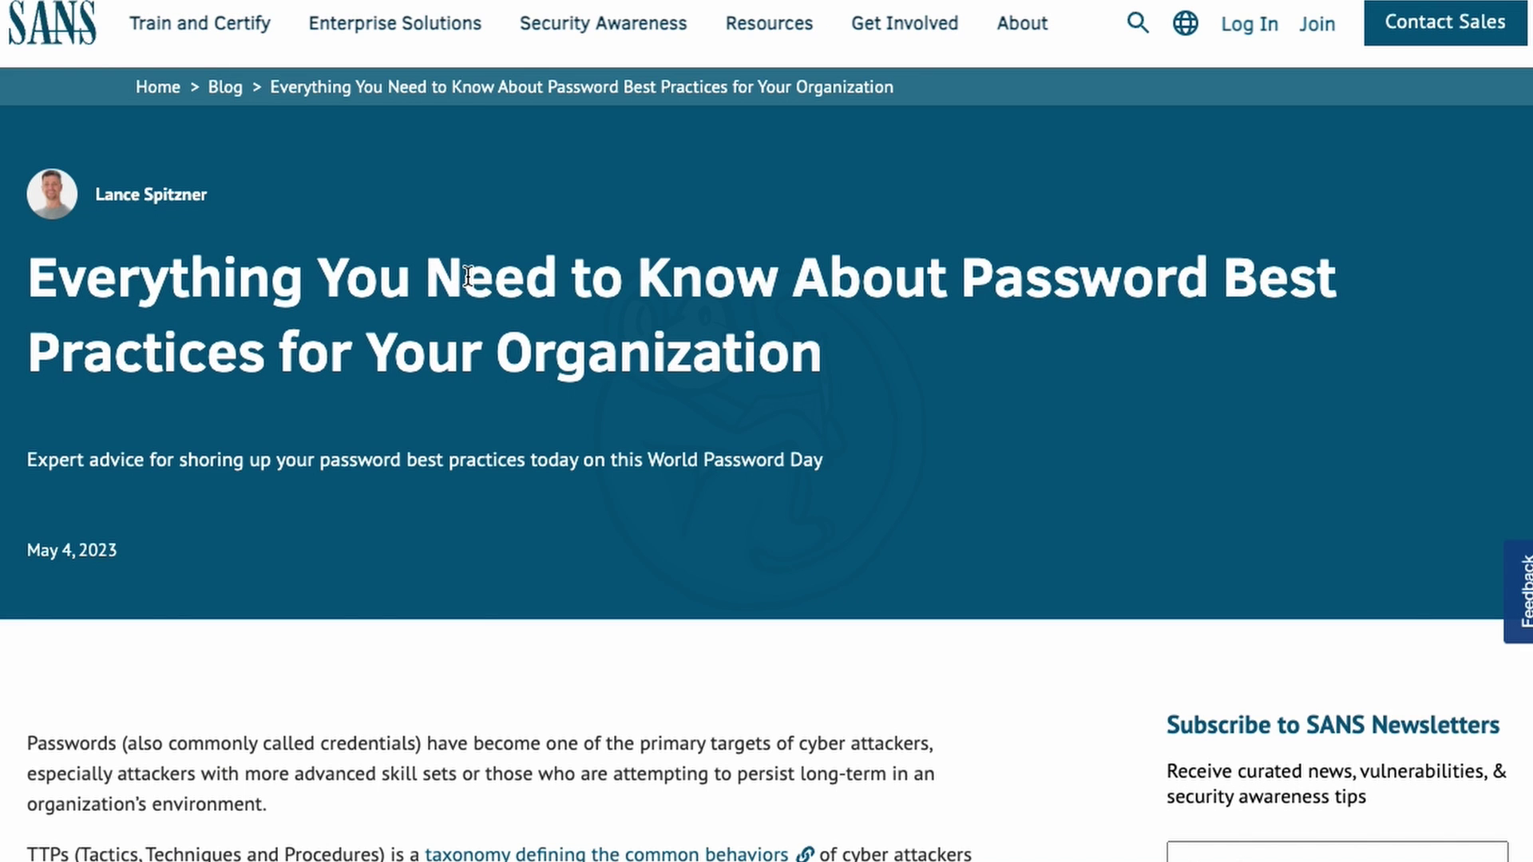
scroll(468, 277, "down", 10)
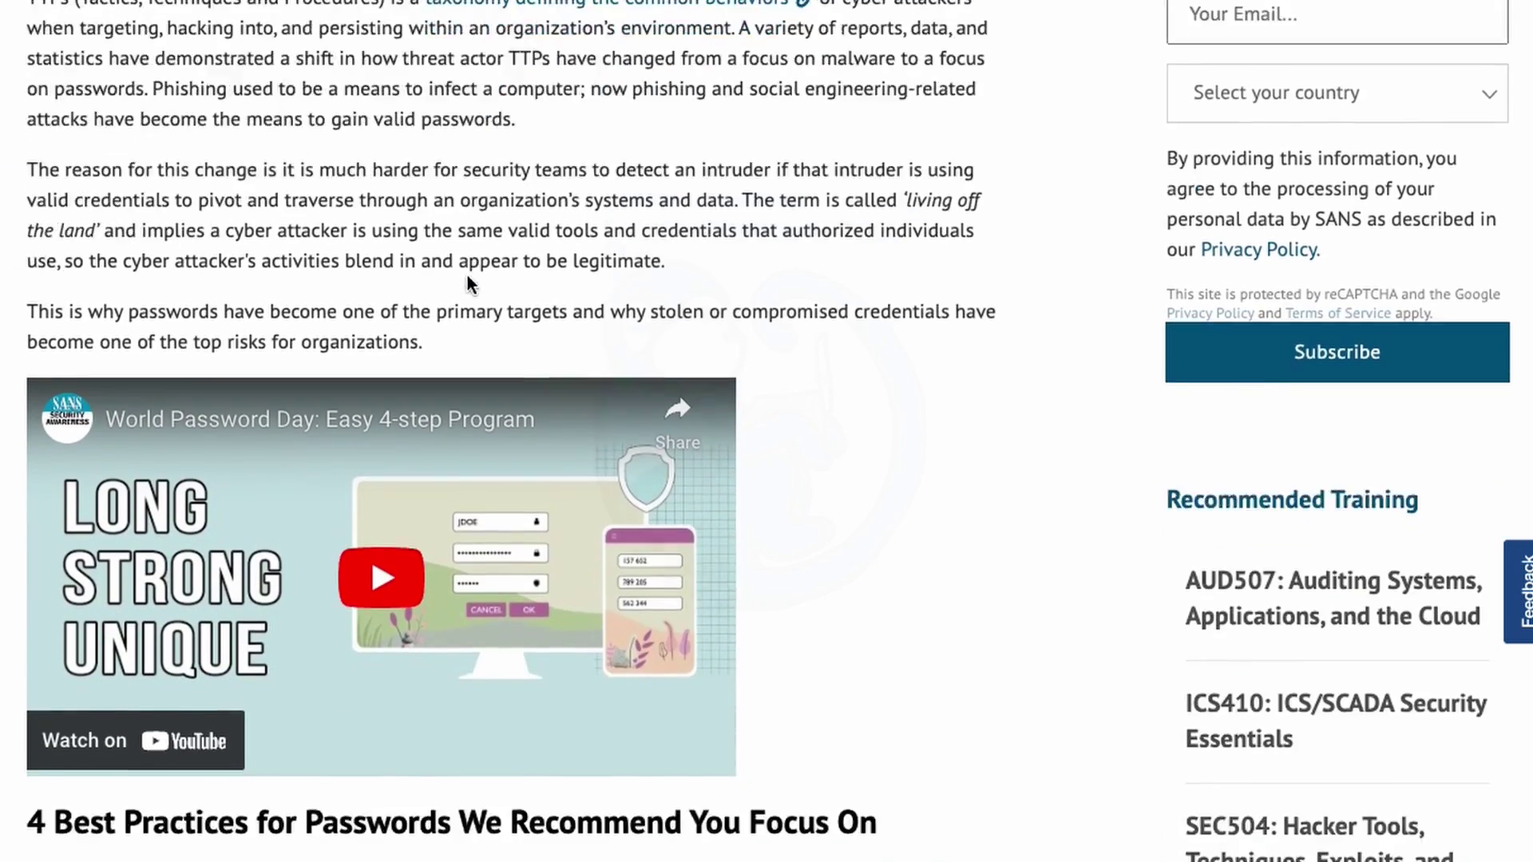
scroll(468, 280, "down", 5)
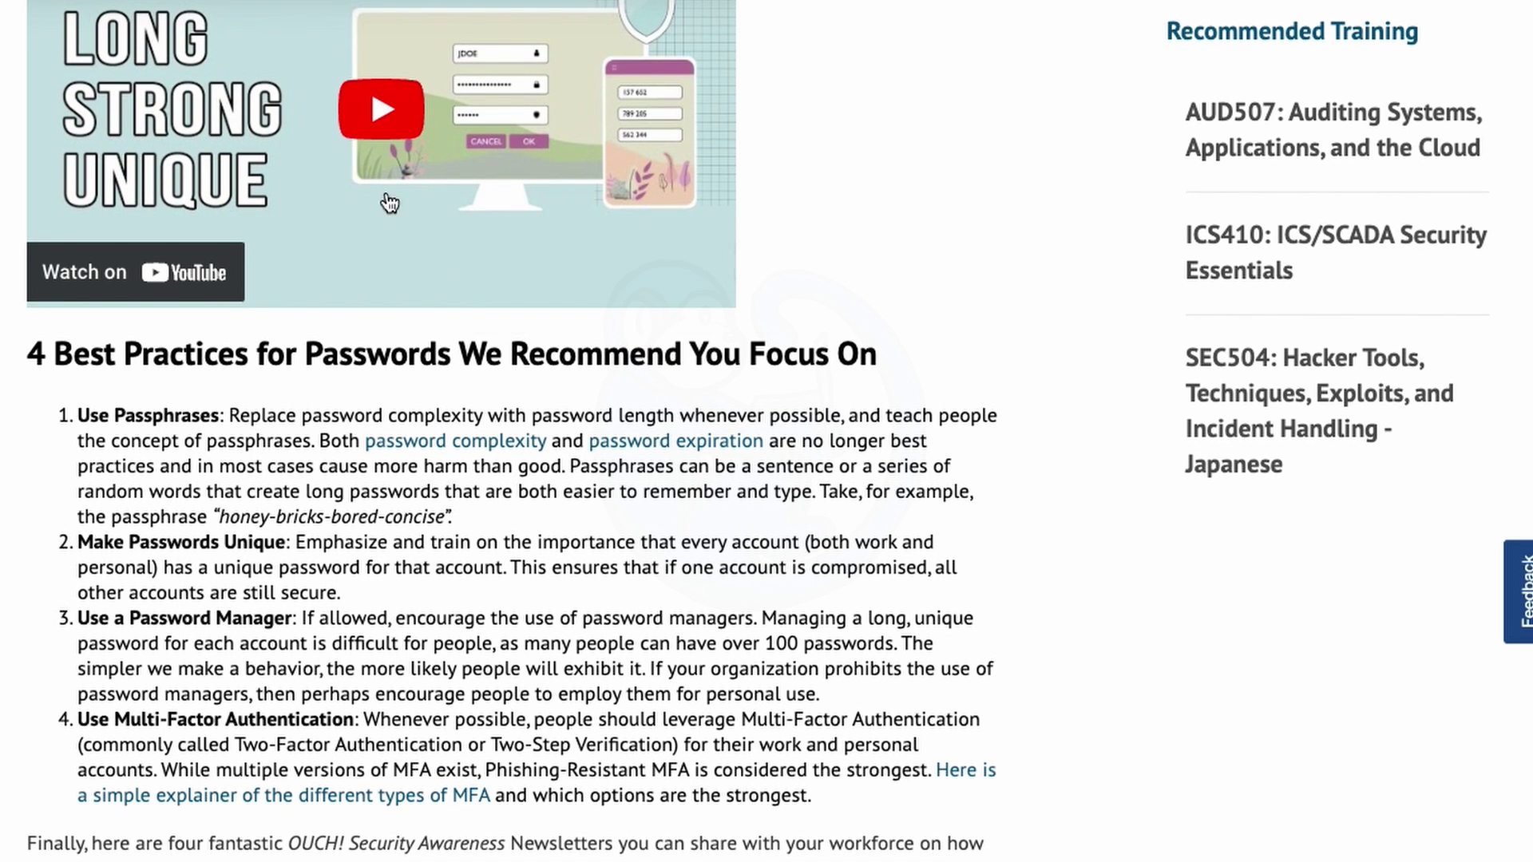
key("alt+Left")
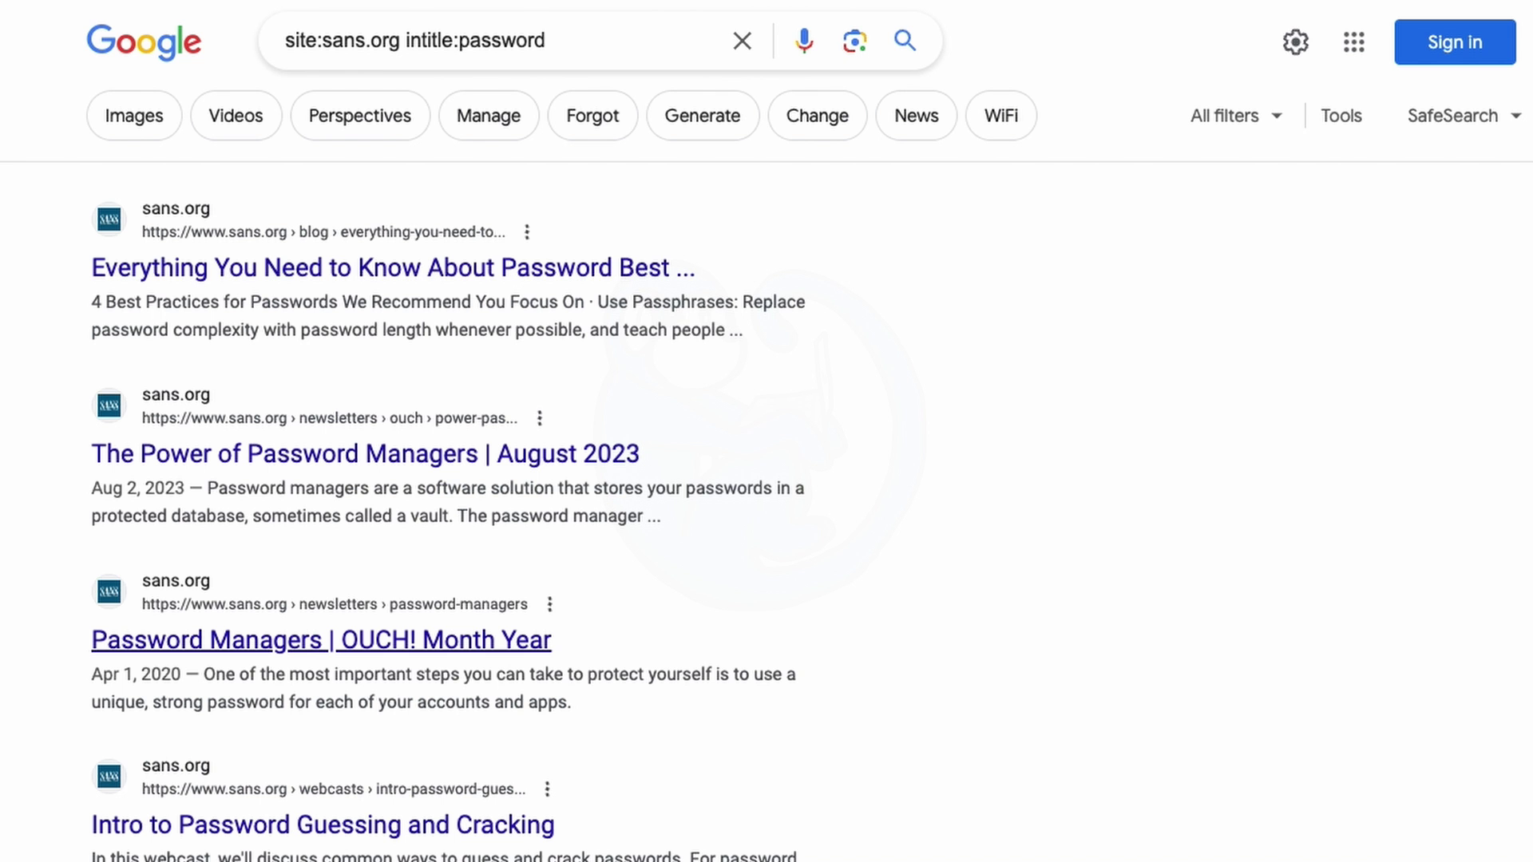
From the Google homepage, search for intitle:"webcam 7".
left_click(140, 40)
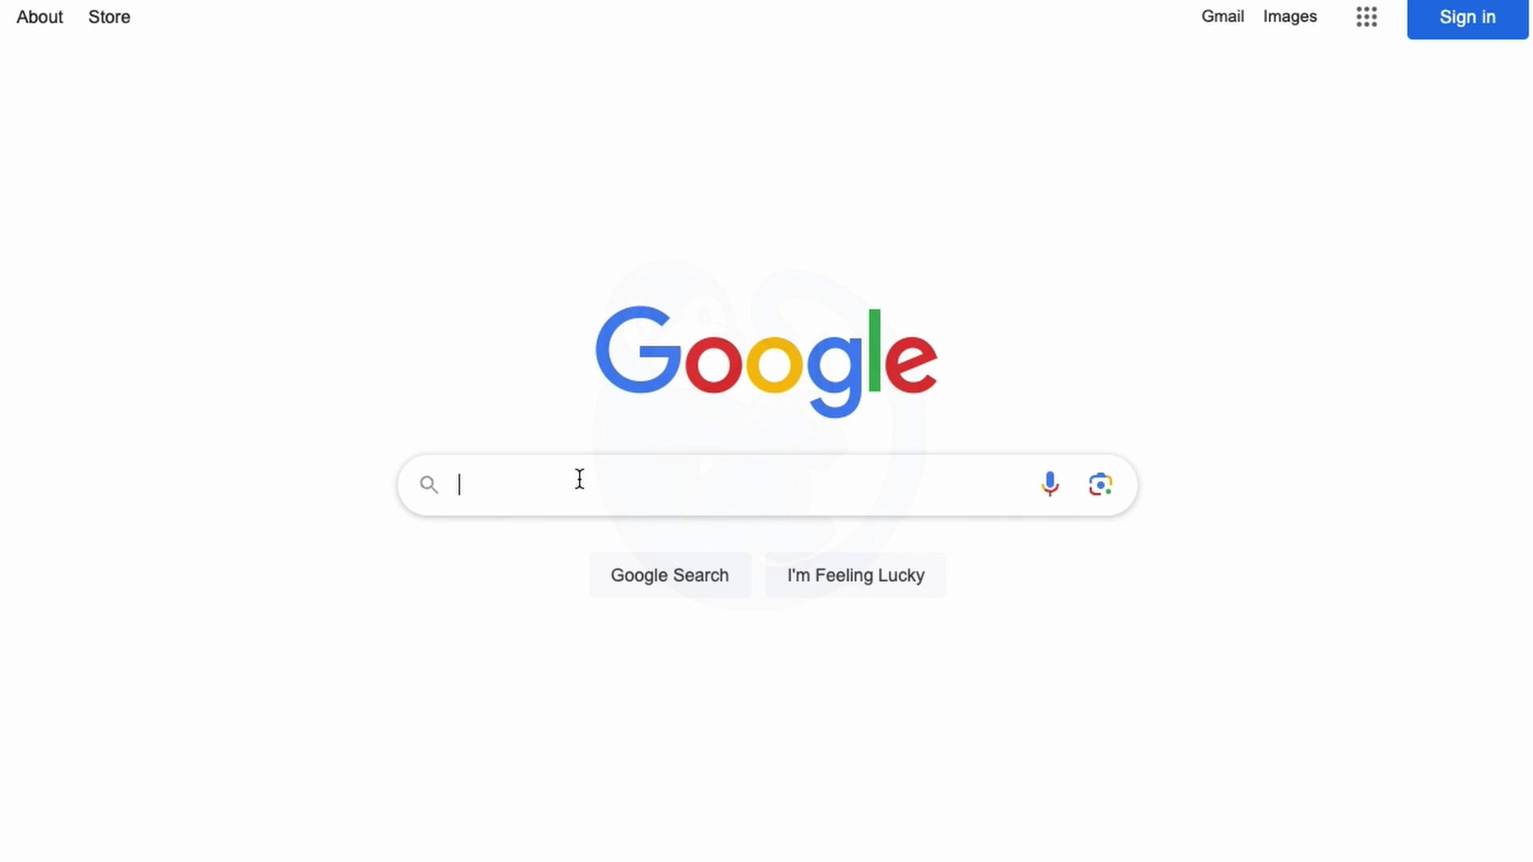
left_click(552, 501)
type("intitl")
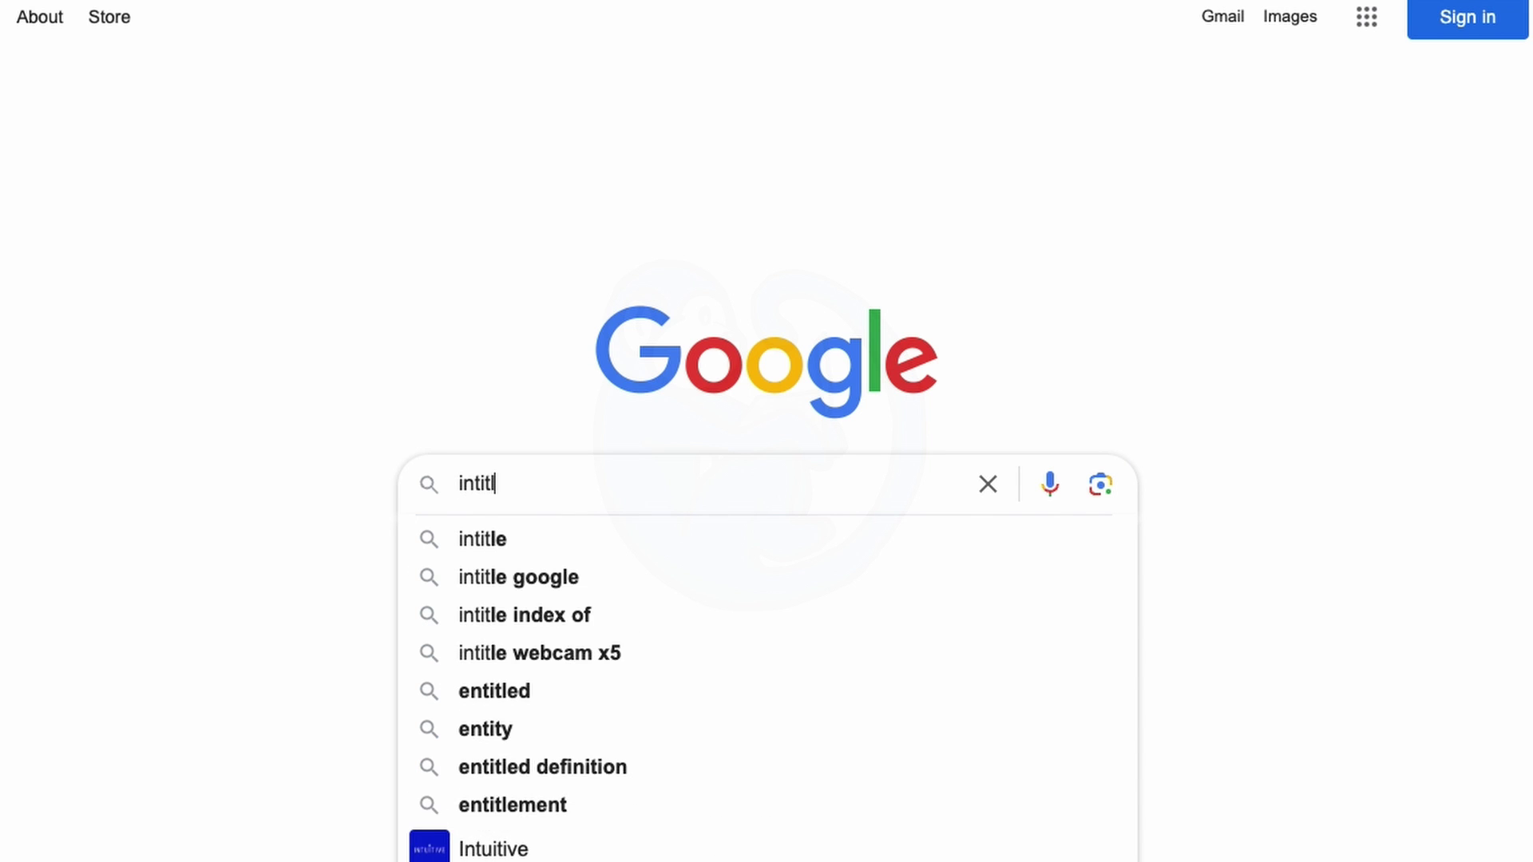
type("e:\"")
type("we")
key("BackSpace")
key("BackSpace")
type("\"webcam 7\"")
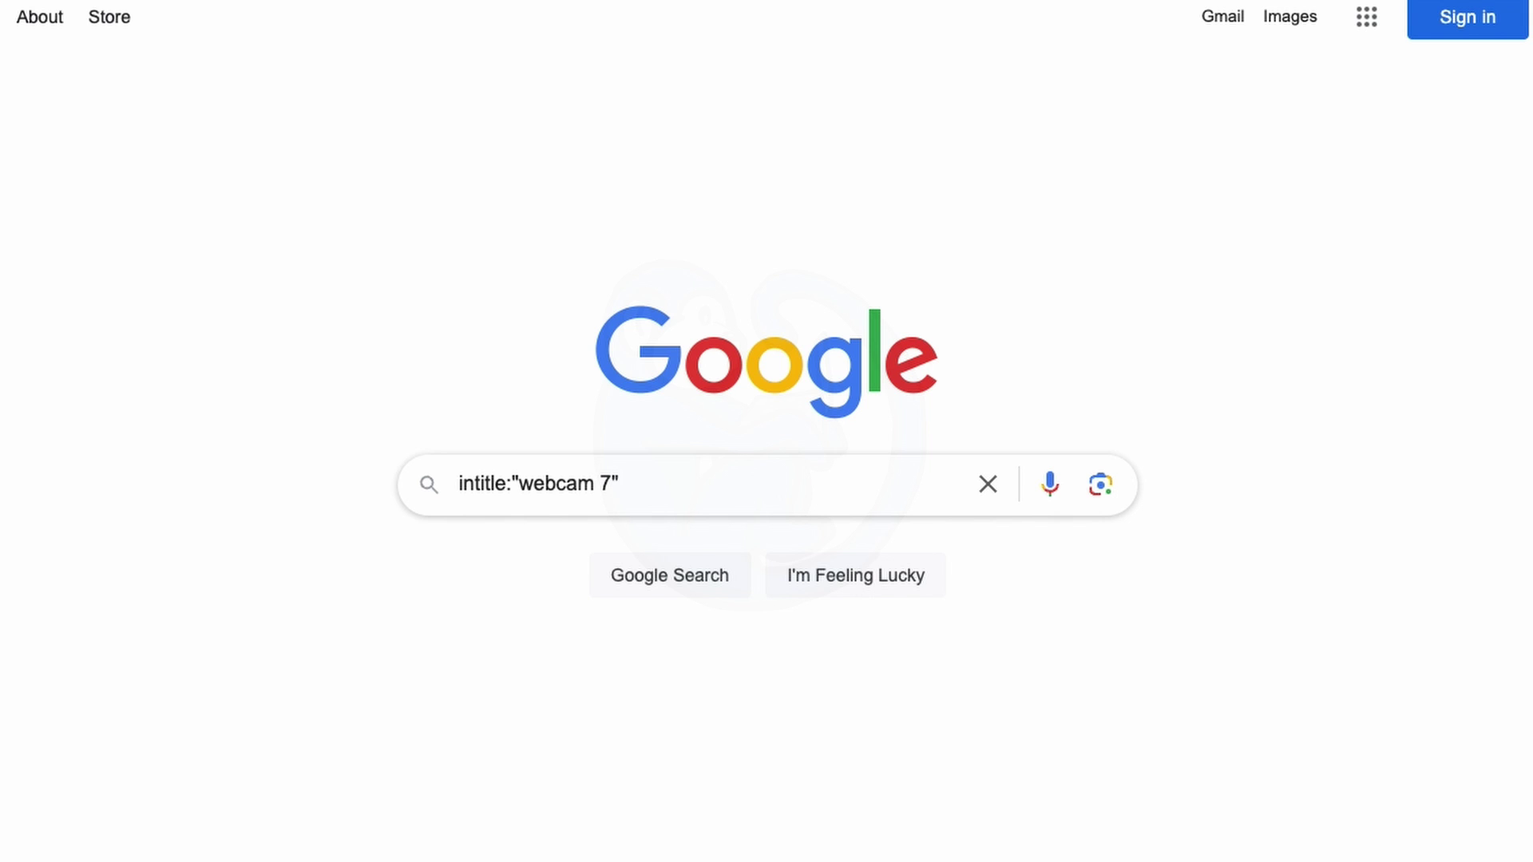
key("Return")
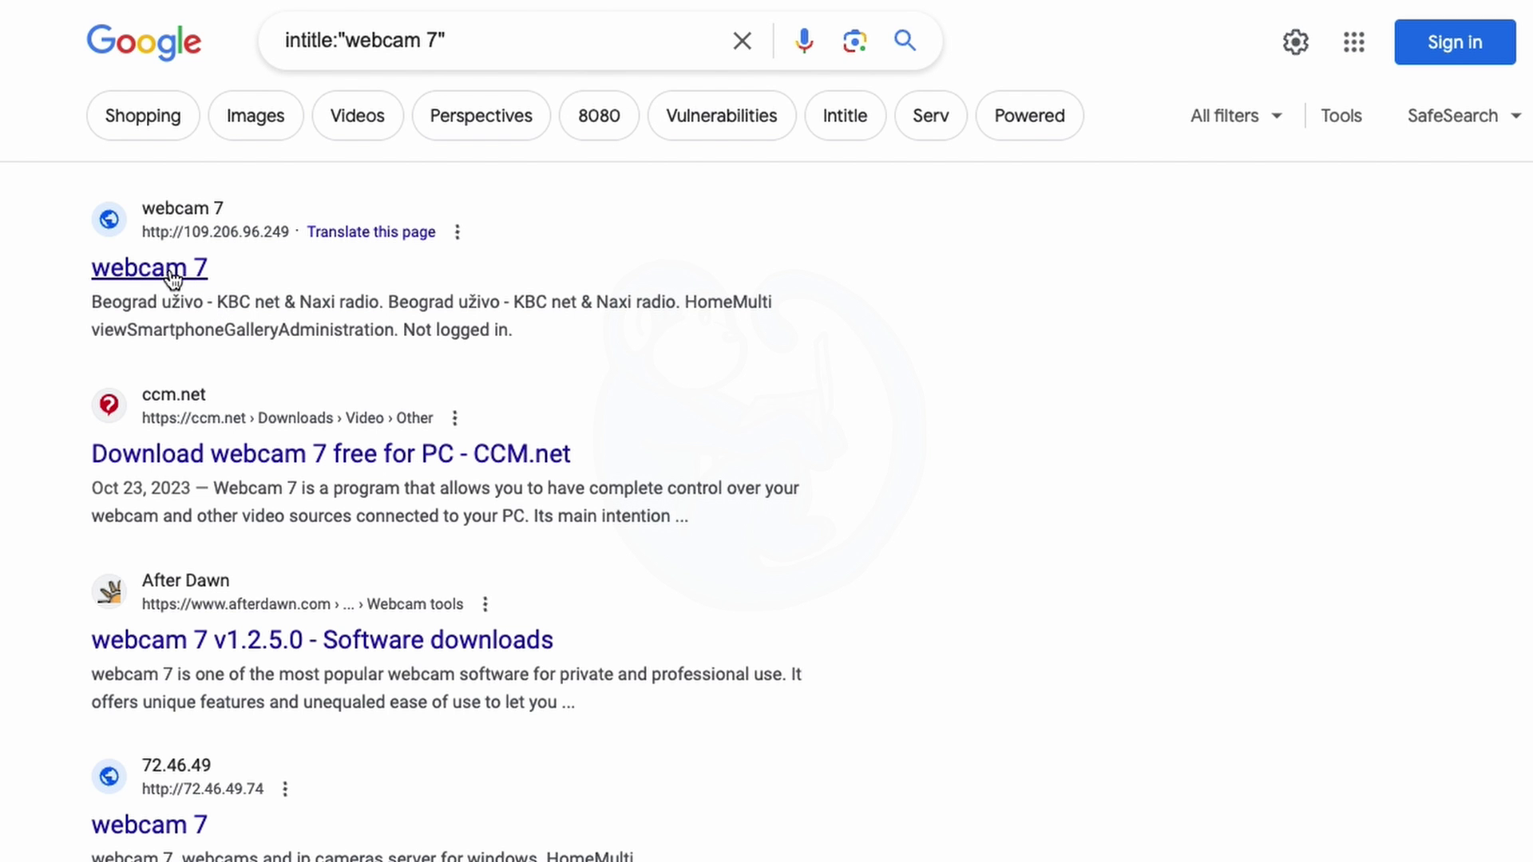
Open the Belgrade webcam and another webcam 7 result, showing each in Multi view.
left_click(169, 270)
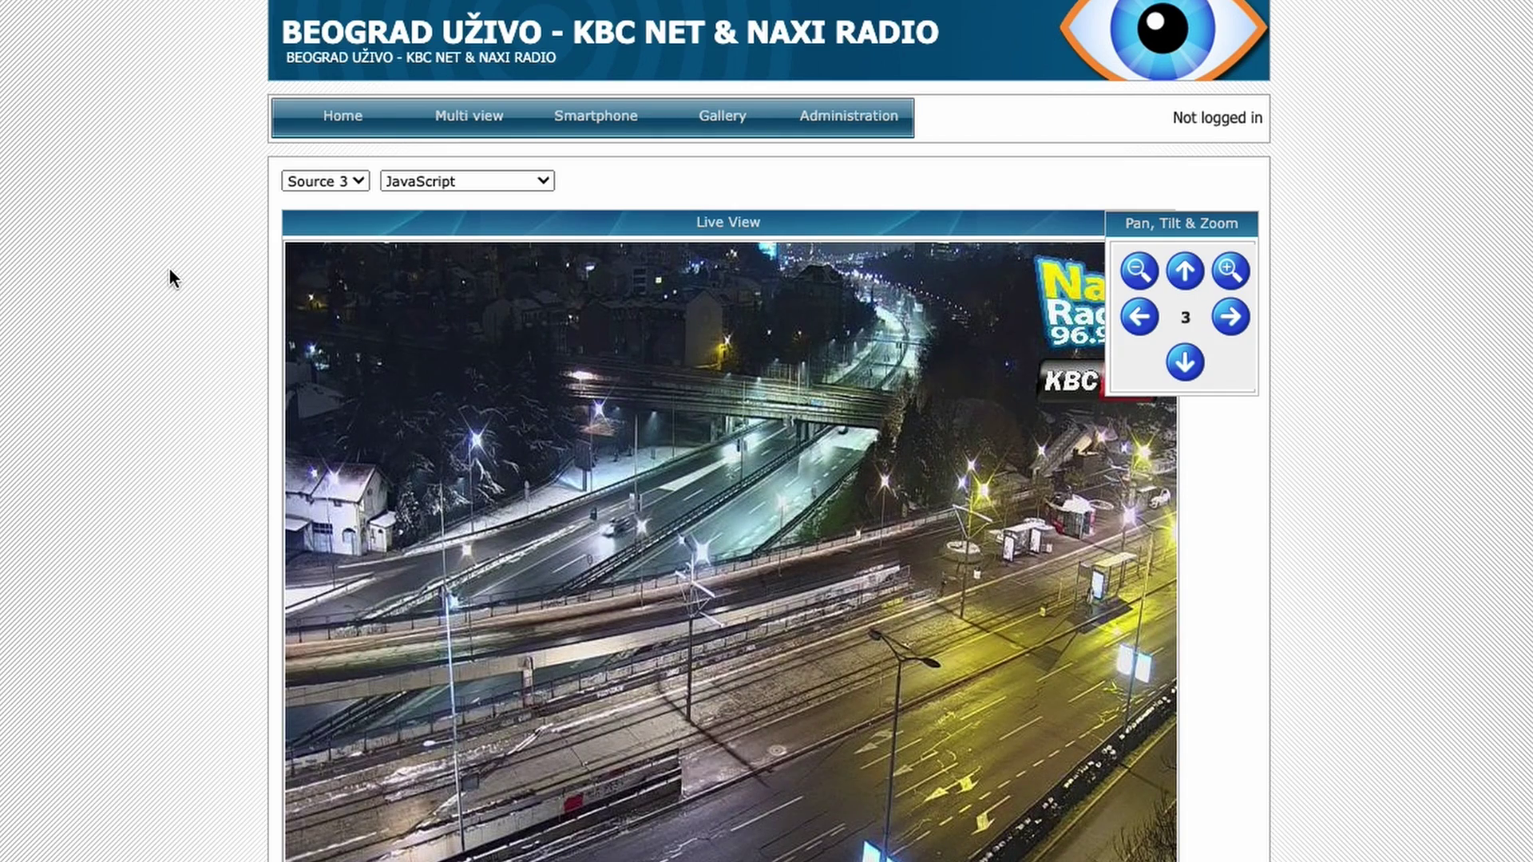
left_click(470, 120)
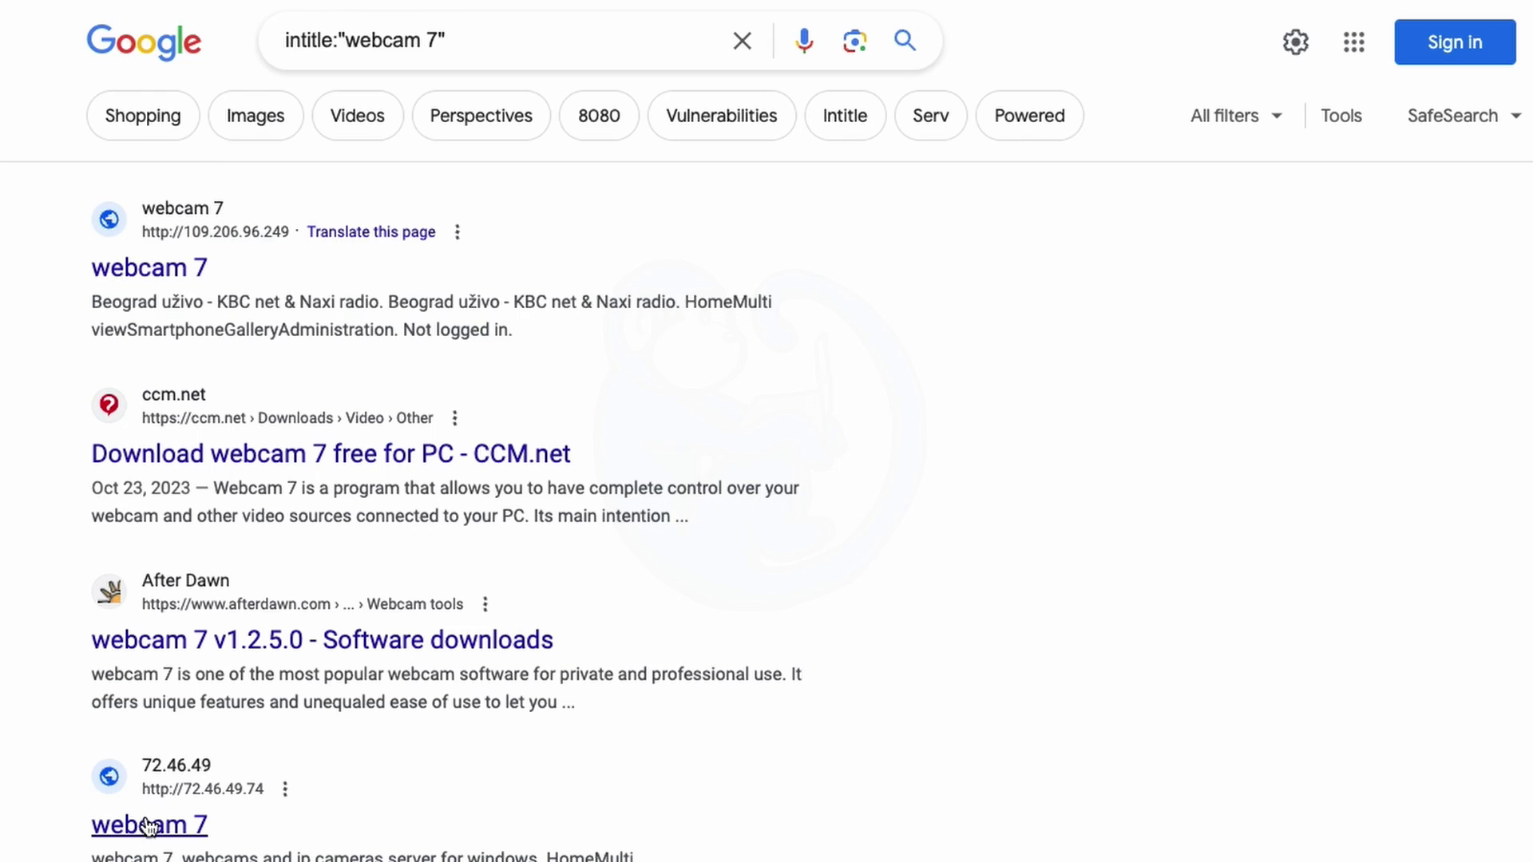
left_click(144, 828)
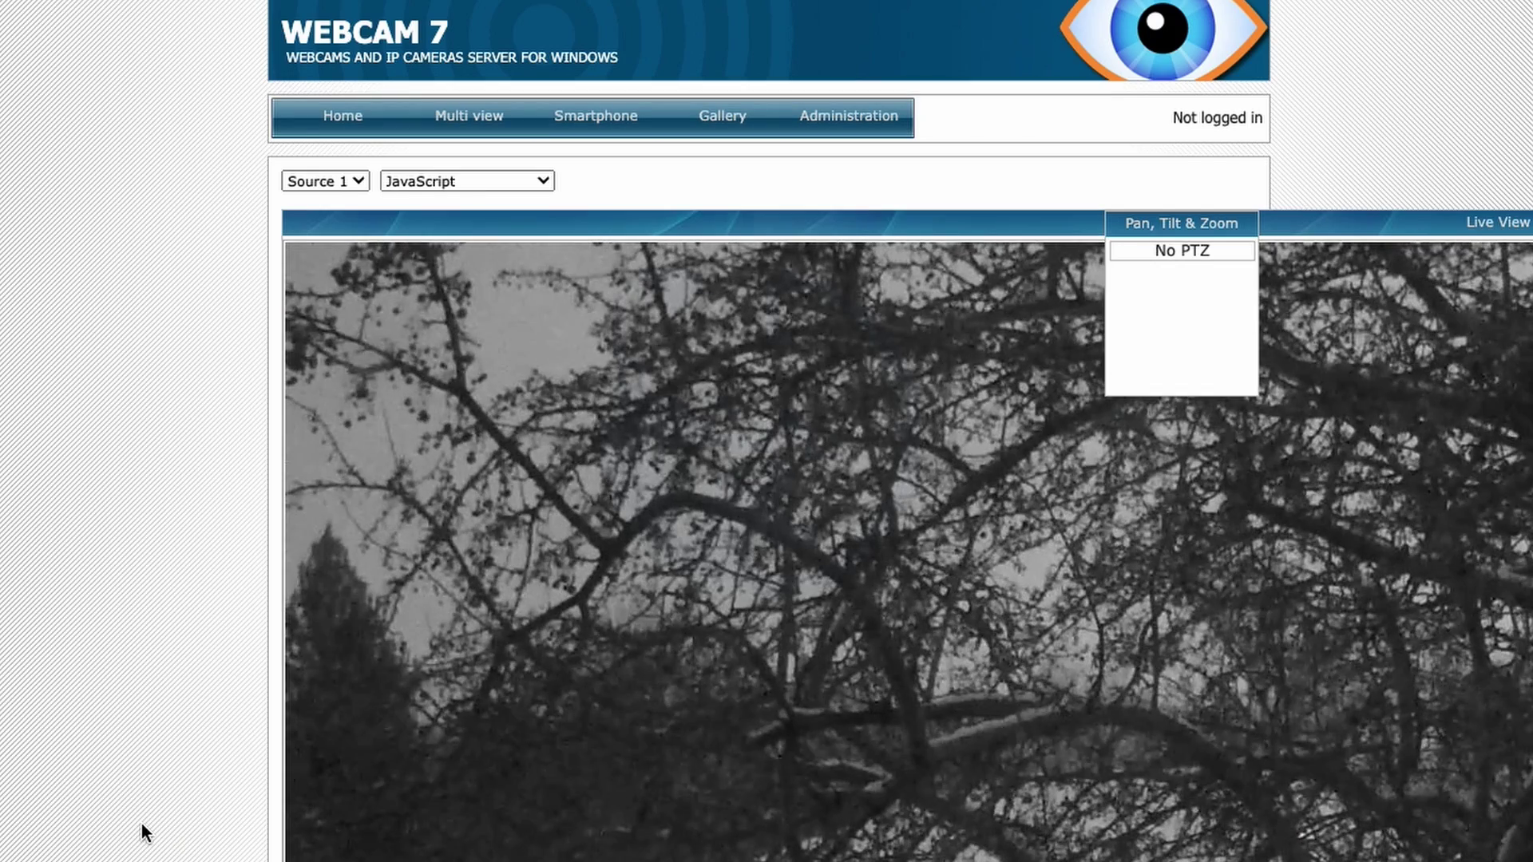
left_click(457, 121)
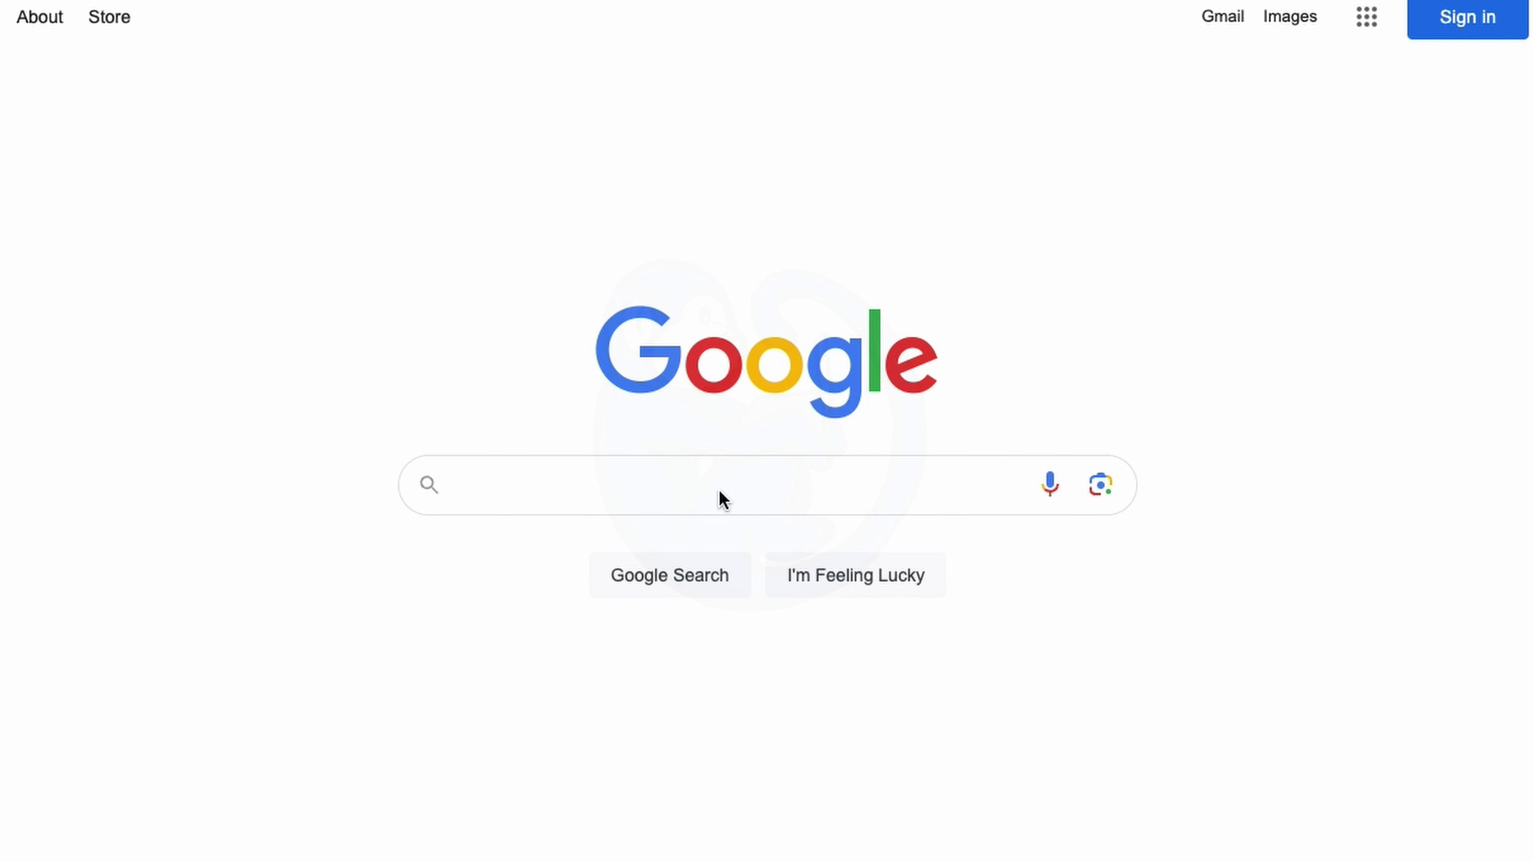
Search Google for 'inurl:sans intitle:password'.
left_click(720, 491)
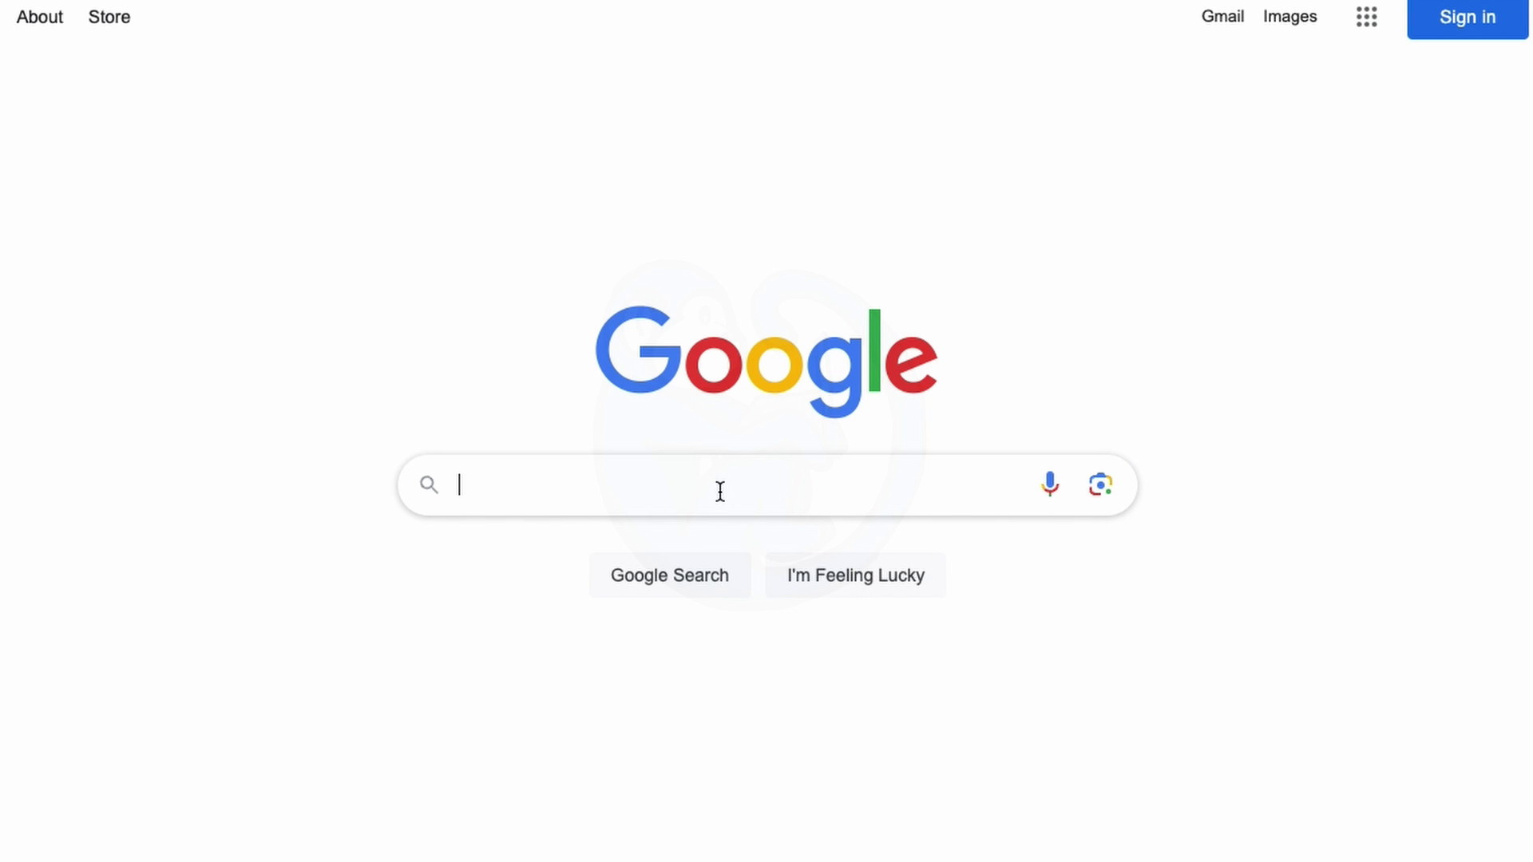
type("inurl:sans")
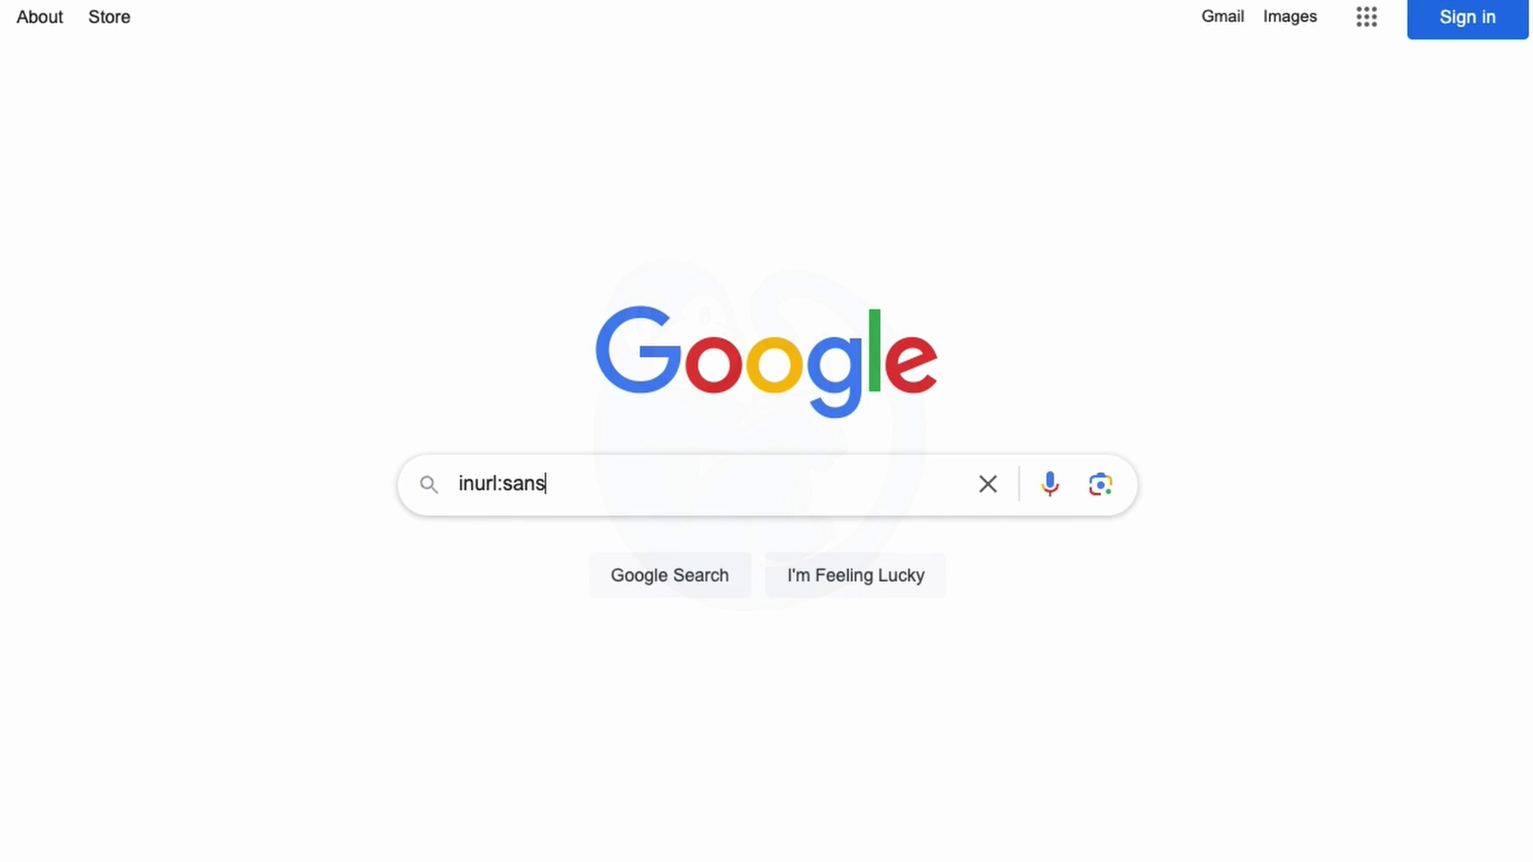
type(" intitle:password")
key("Return")
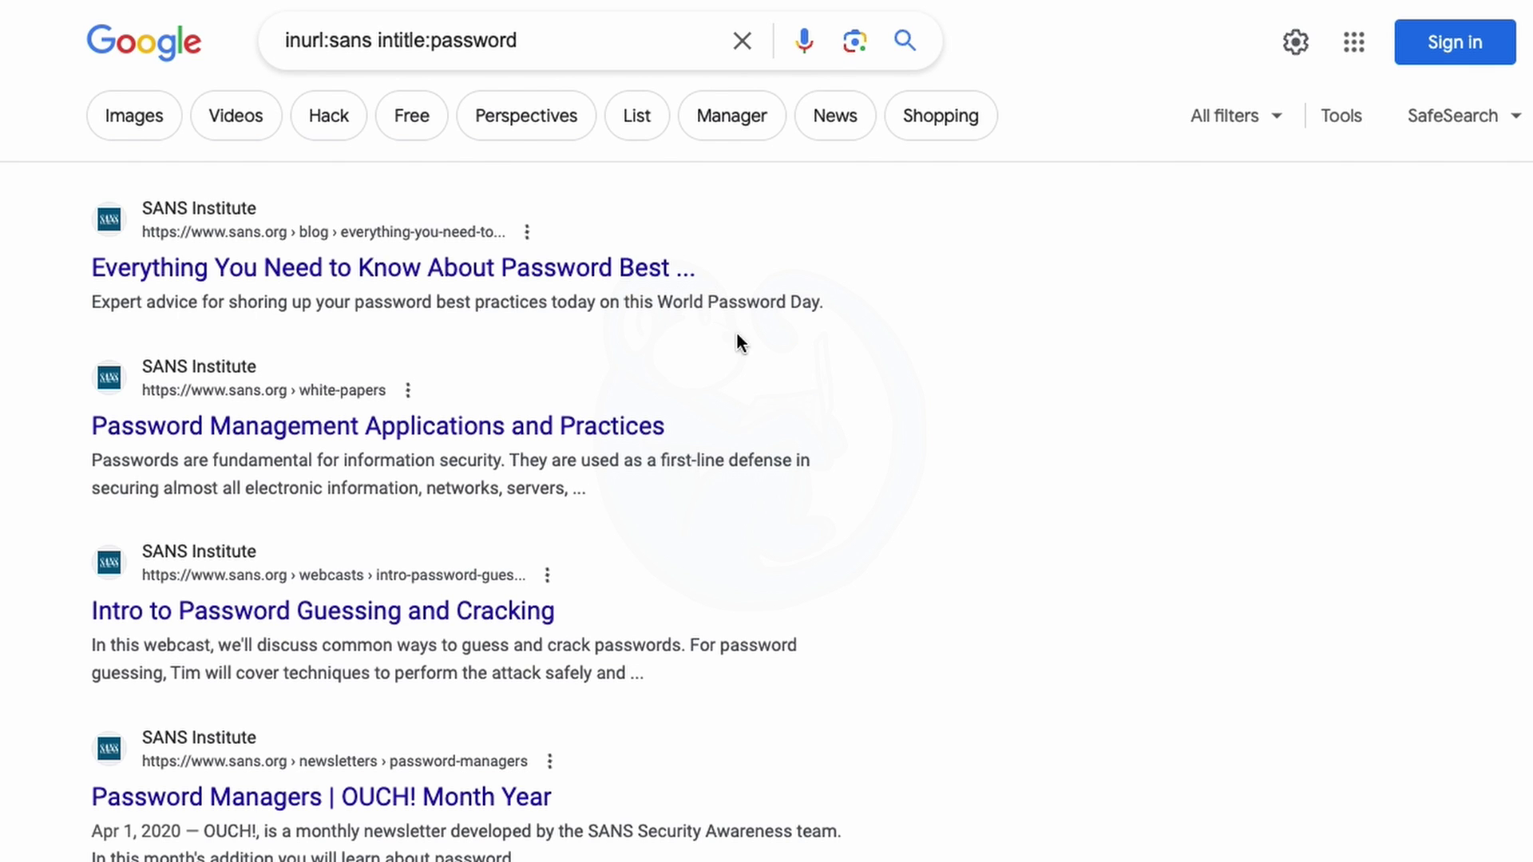
Skim the top SANS password best-practices article, then return to the Google homepage.
left_click(600, 272)
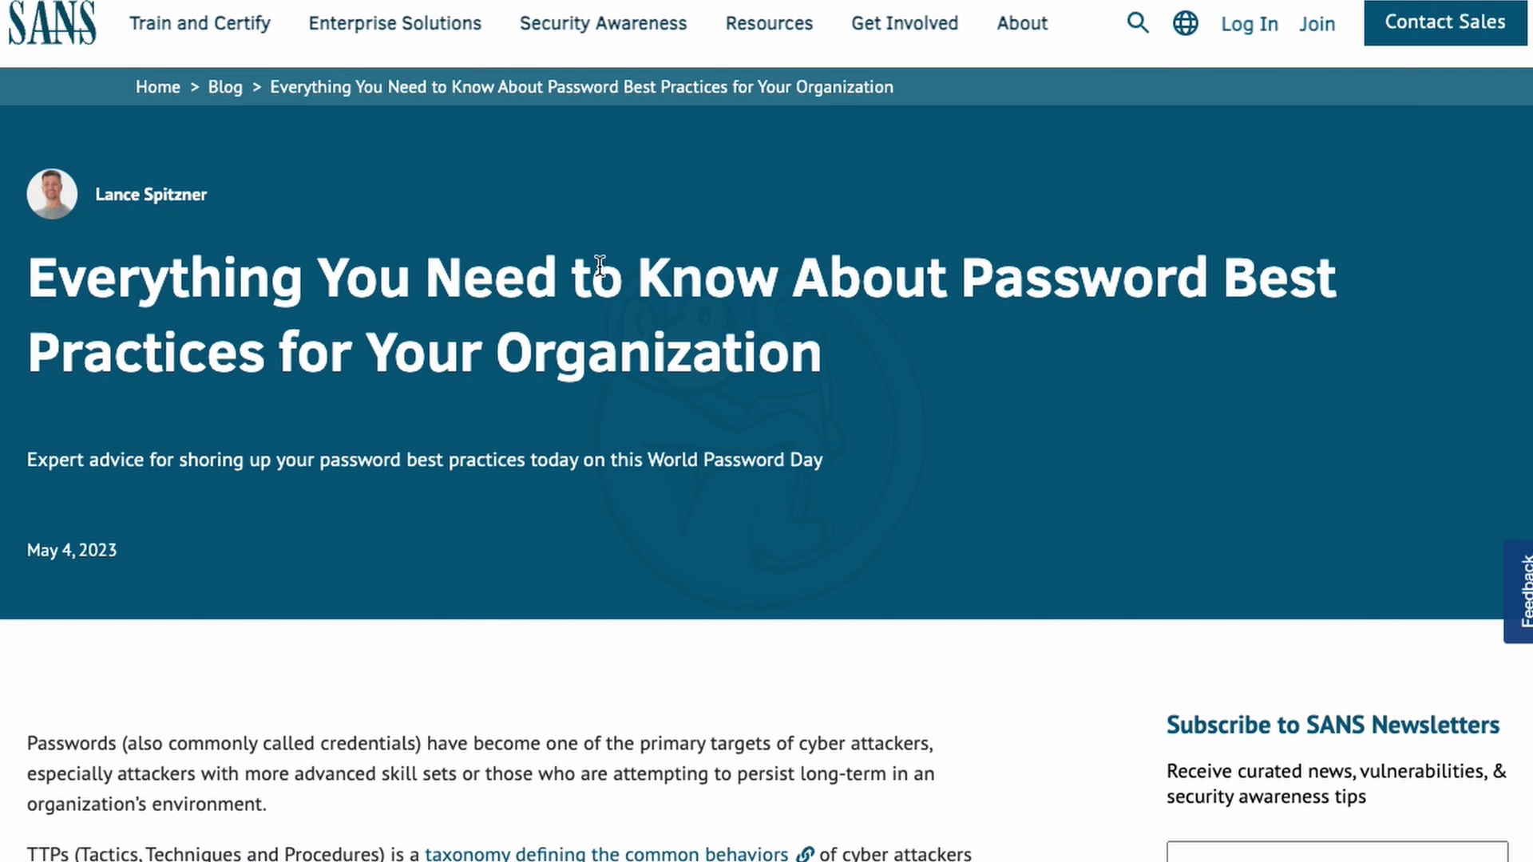
scroll(600, 266, "down", 9)
scroll(599, 266, "down", 7)
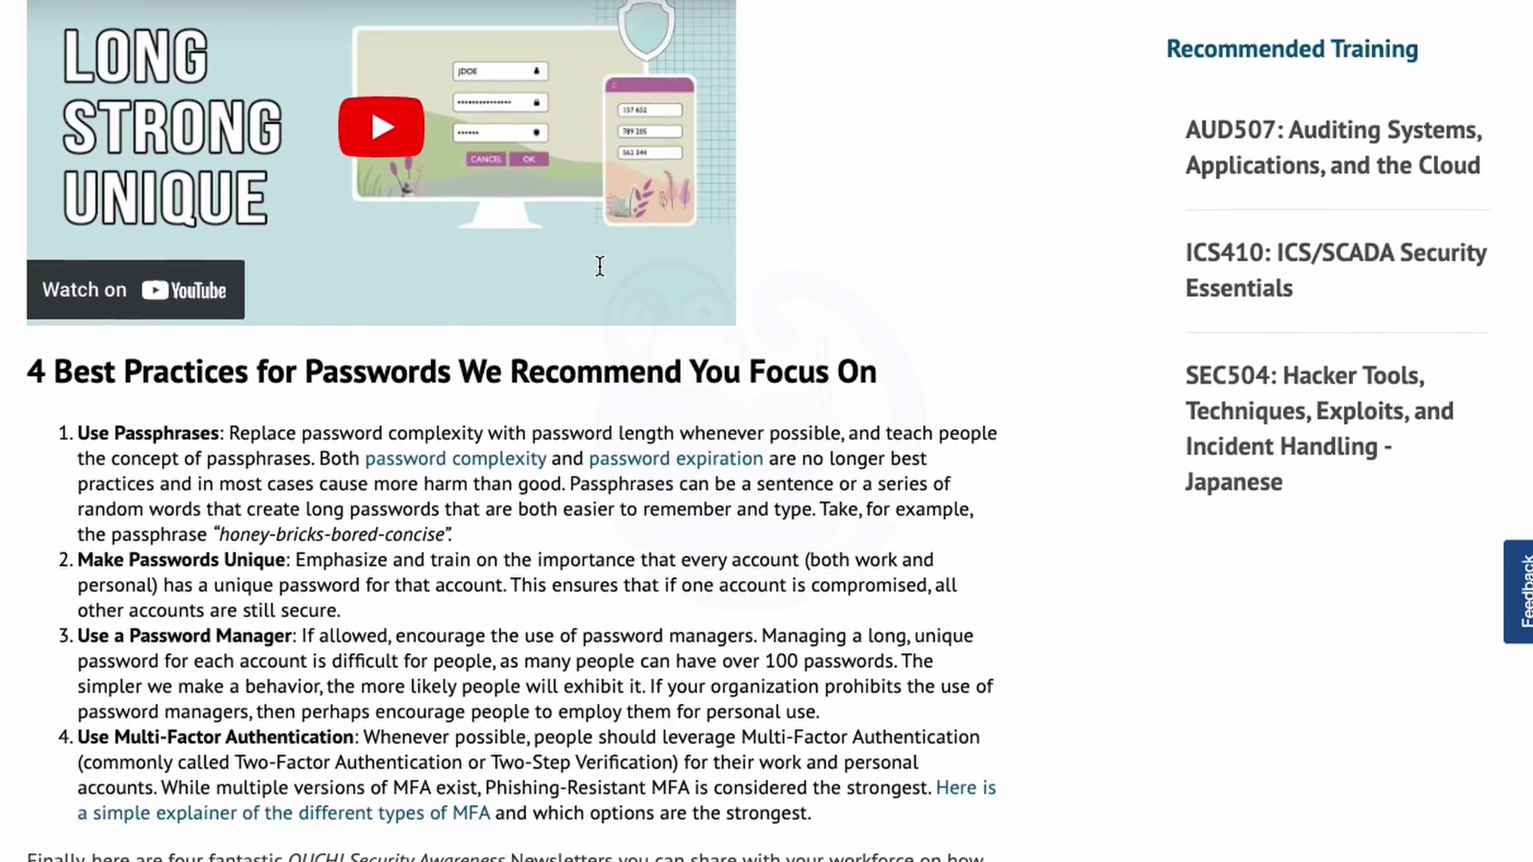
key("alt+Left")
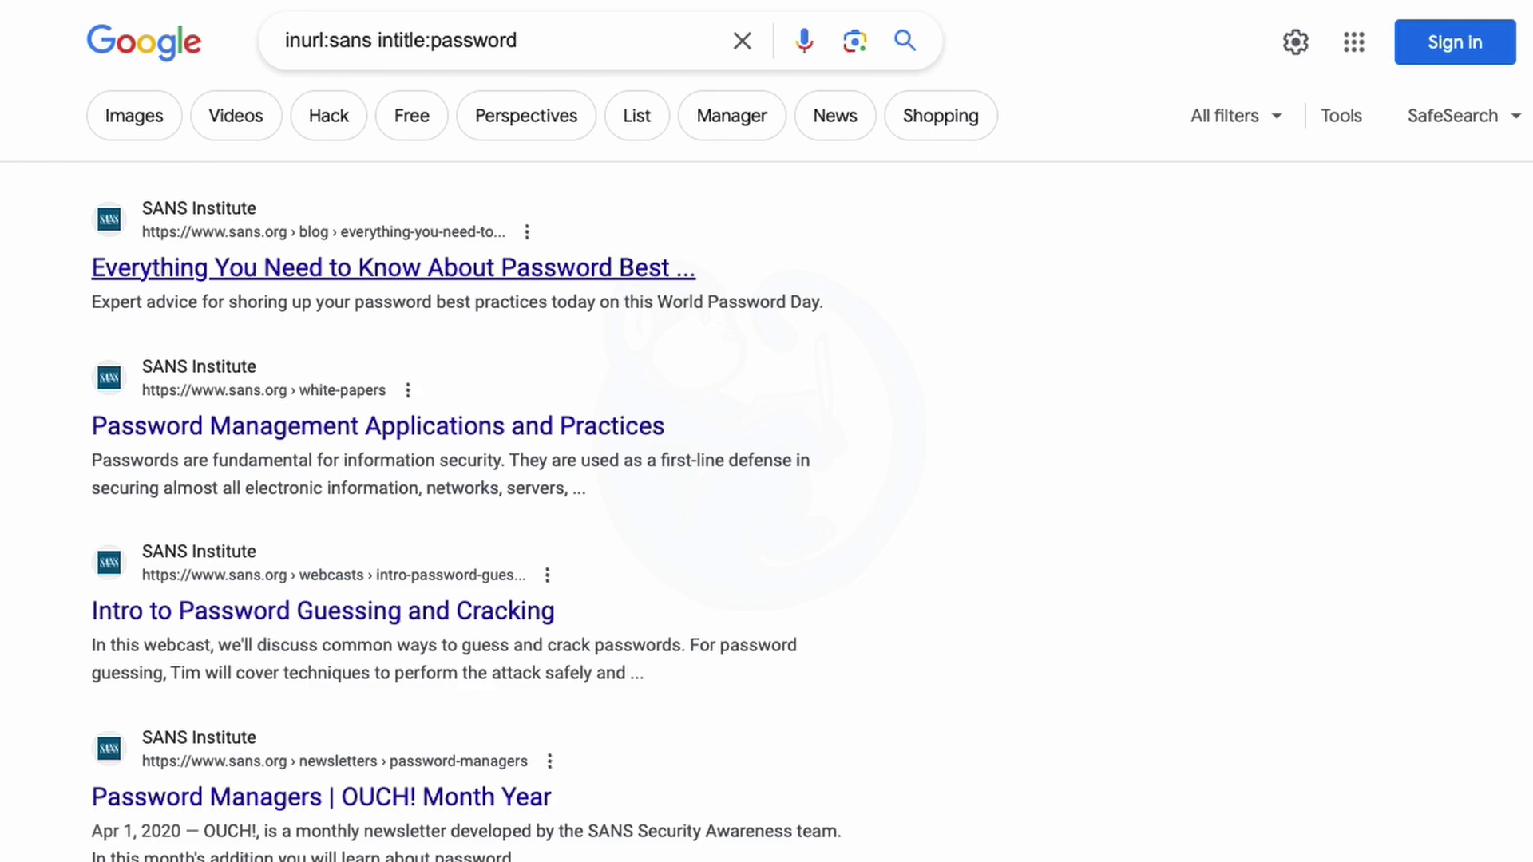
left_click(114, 53)
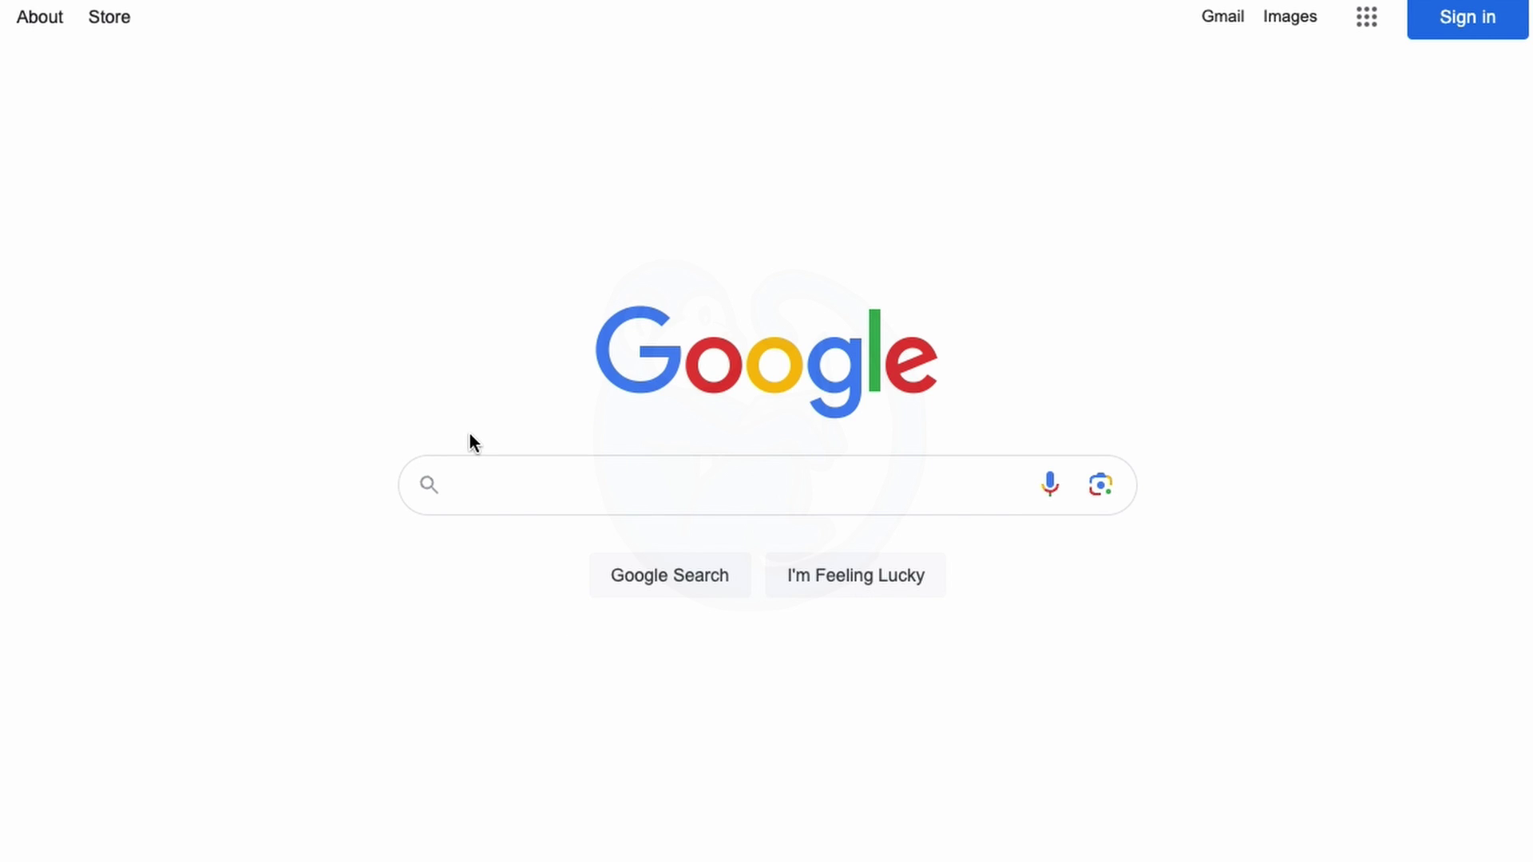
Enter 'inurl:view/view.shtml site:' in the search box and start typing a site name, unsubmitted.
left_click(494, 480)
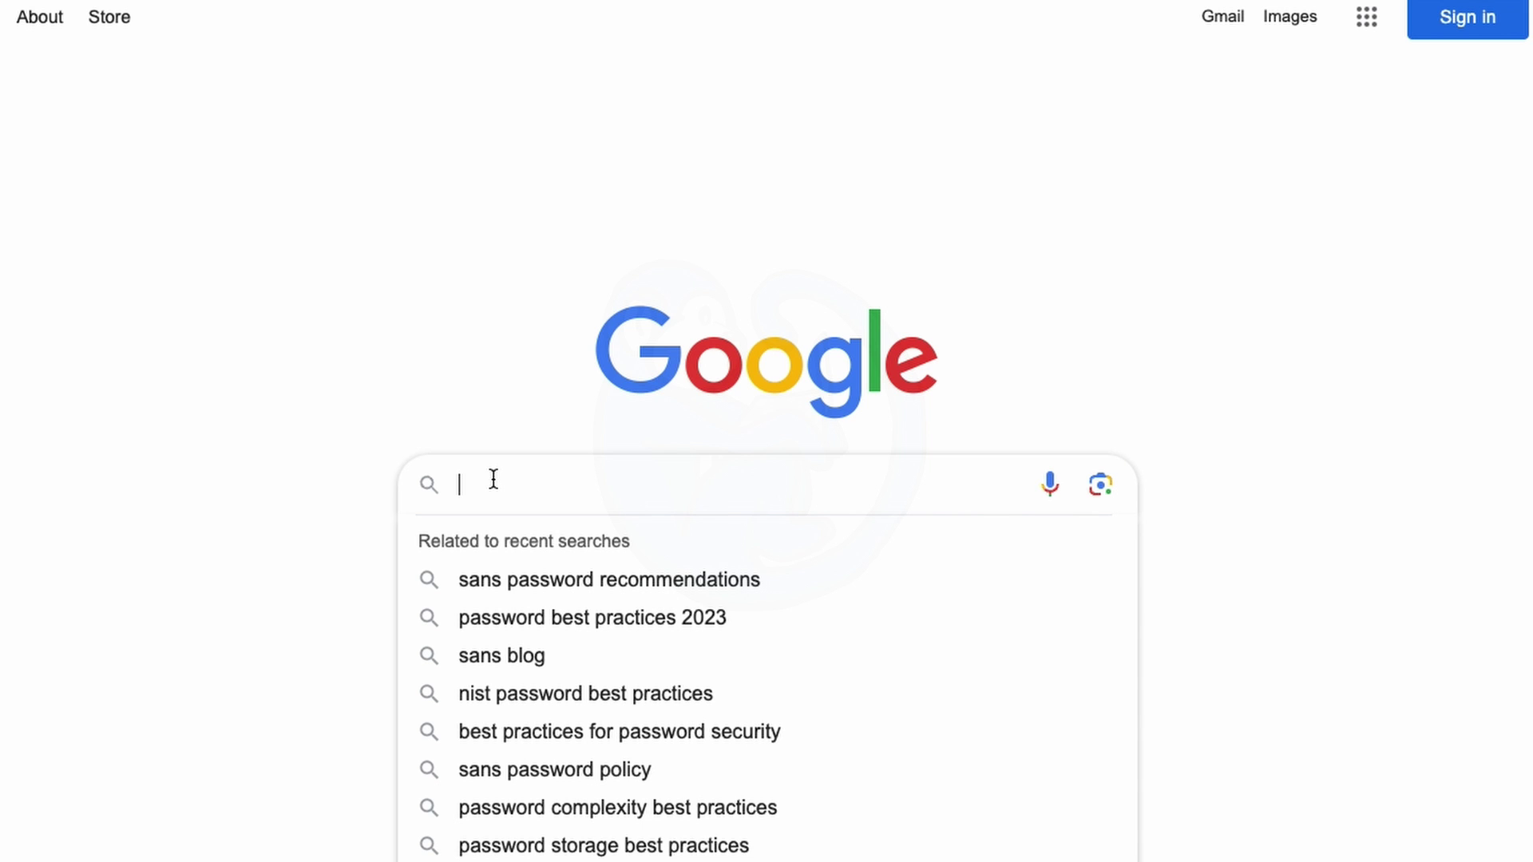
type("inurl:view")
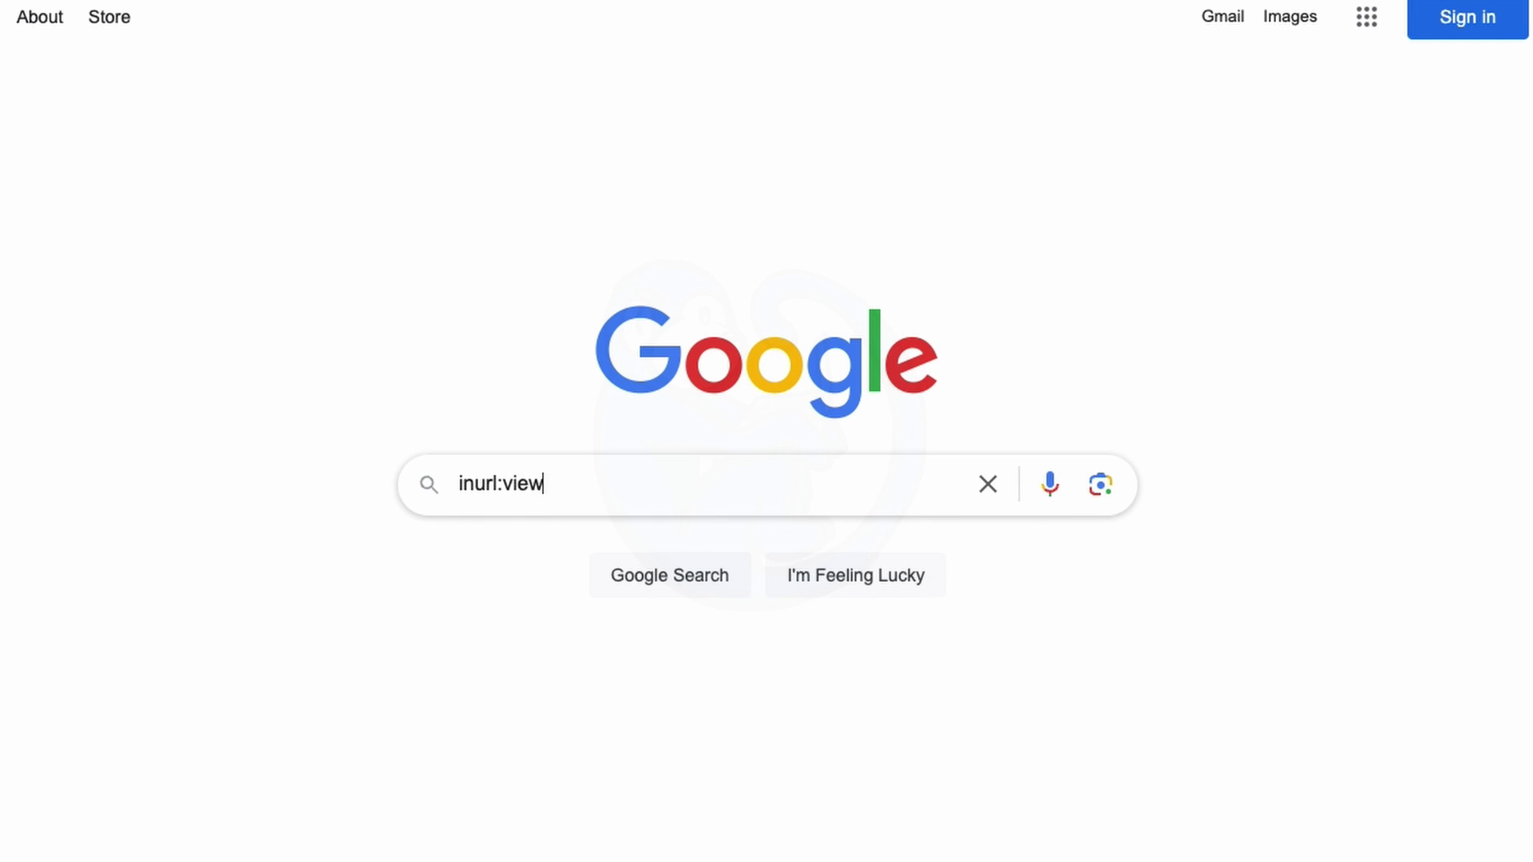
type("/view.html")
key("BackSpace")
key("BackSpace")
key("BackSpace")
key("BackSpace")
key("BackSpace")
type("shtml site:lo")
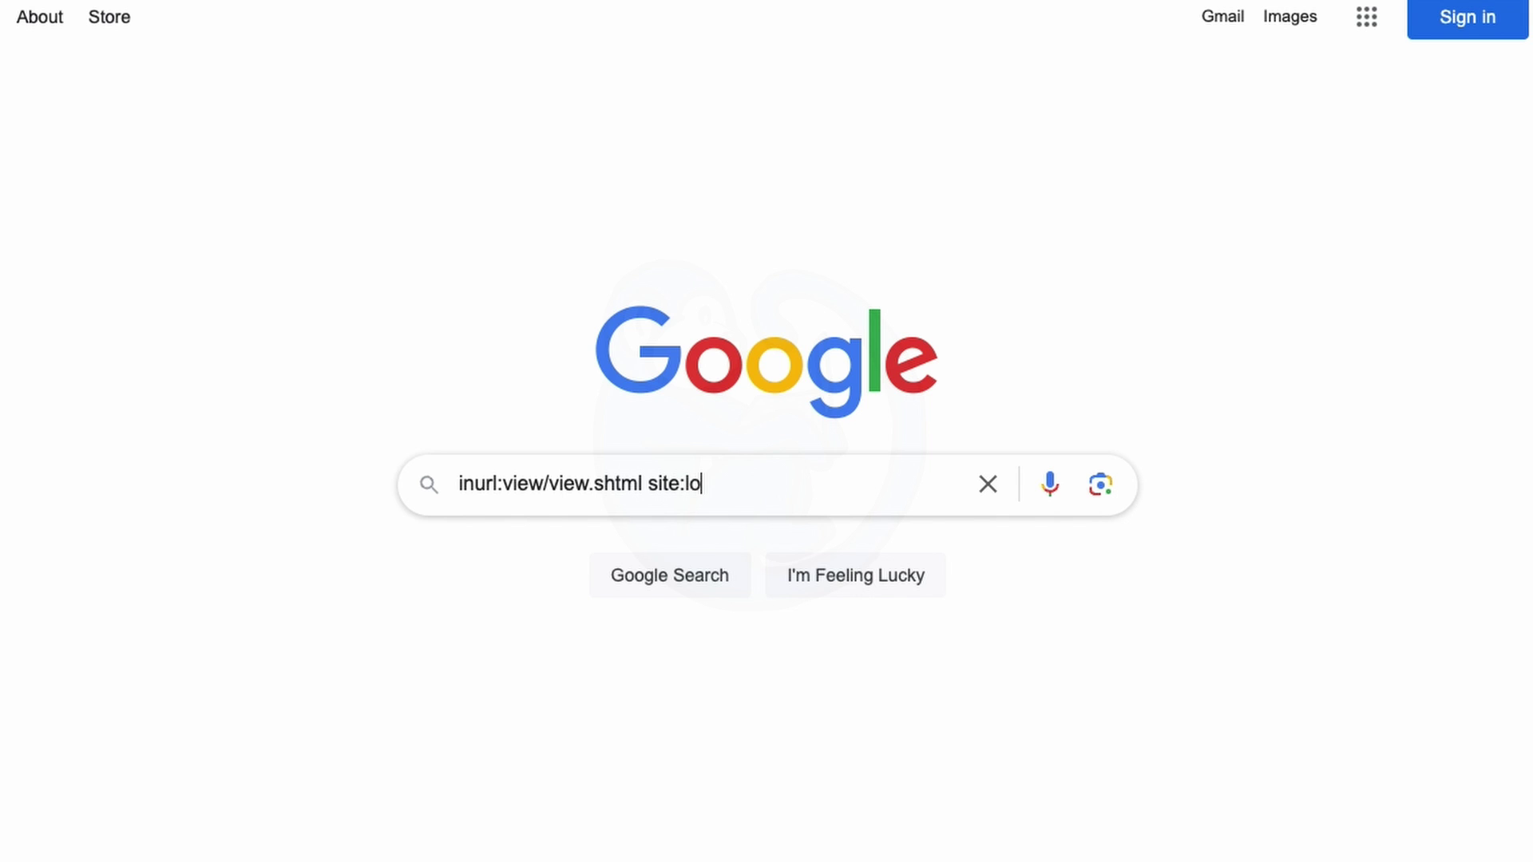
key("BackSpace")
type("pl.t")
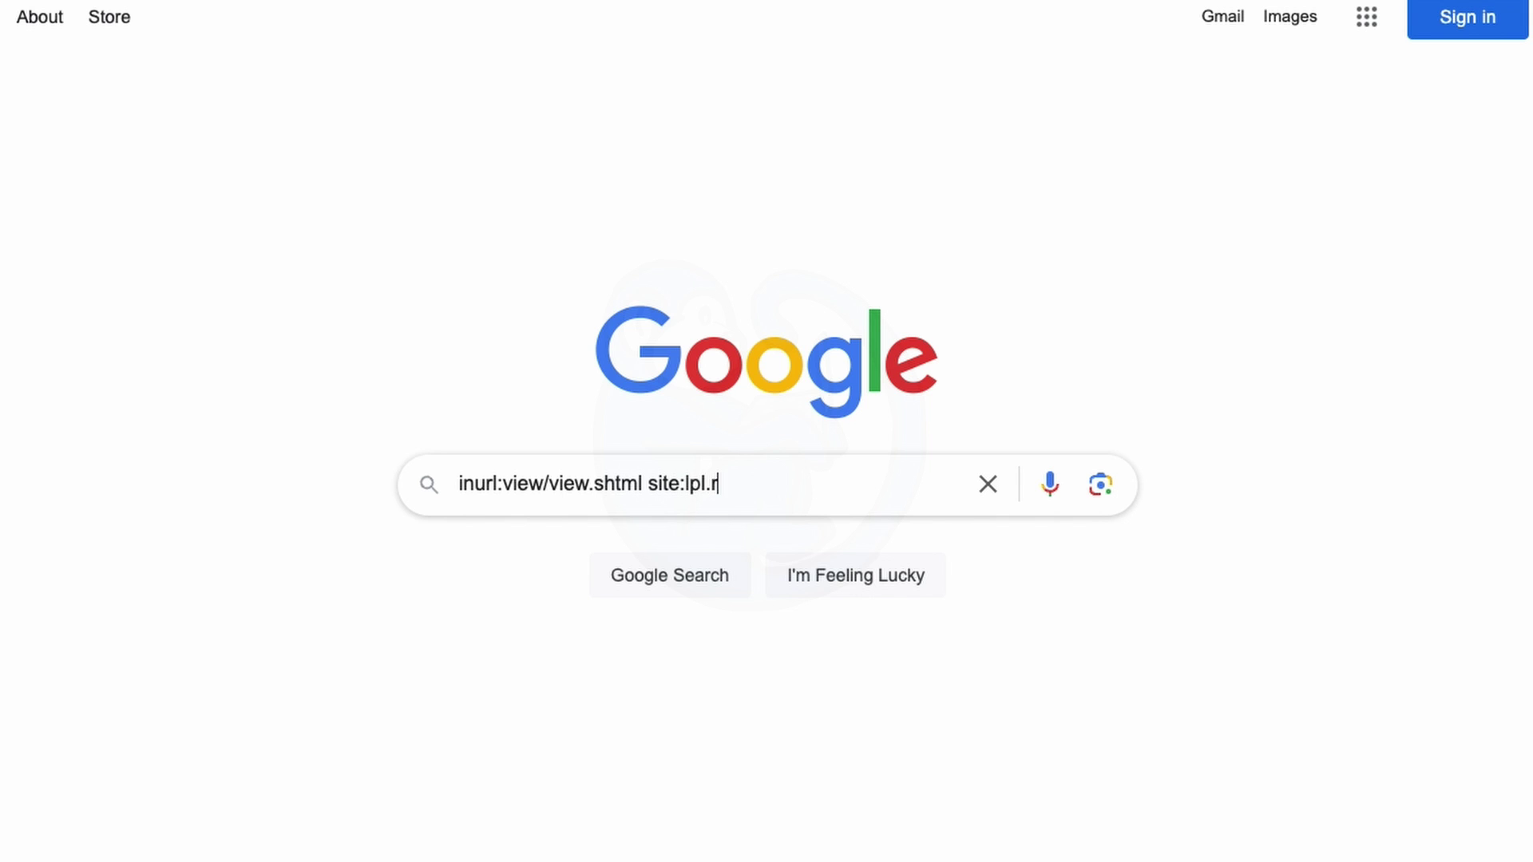